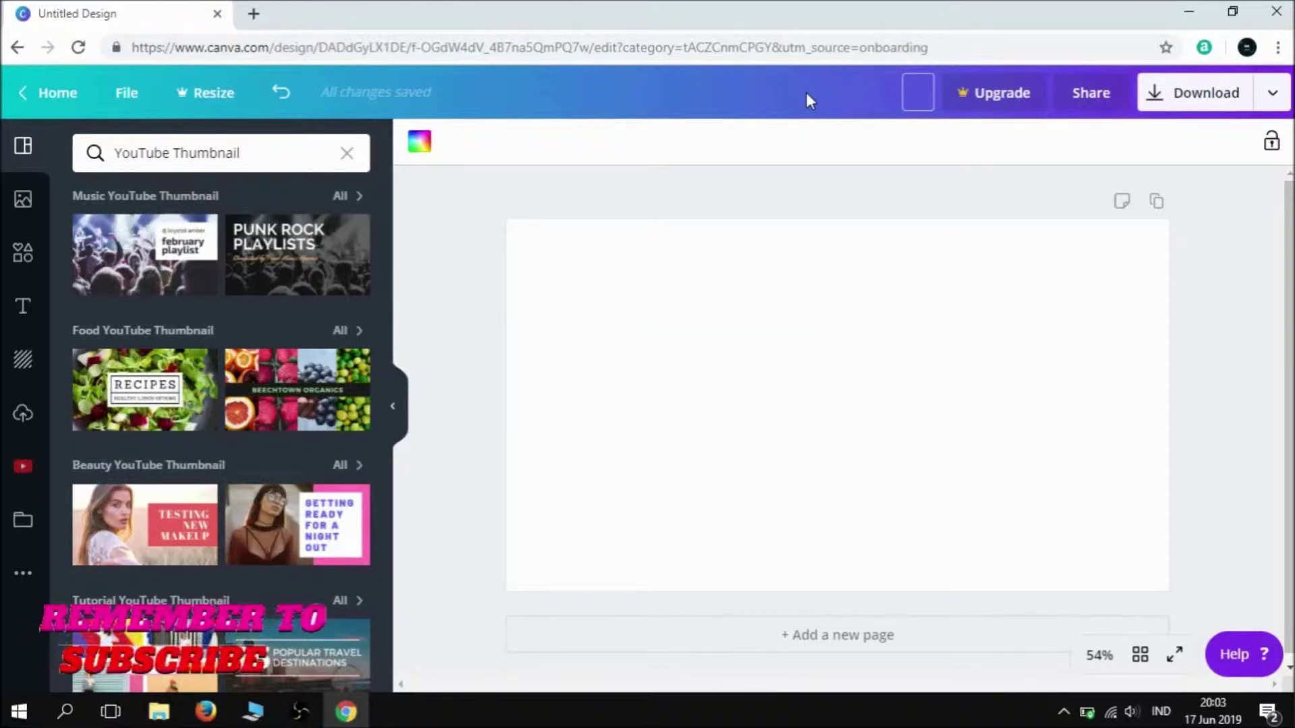
Rename the blank YouTube thumbnail design to 'Guide Photo'.
type("Guide")
type(" P")
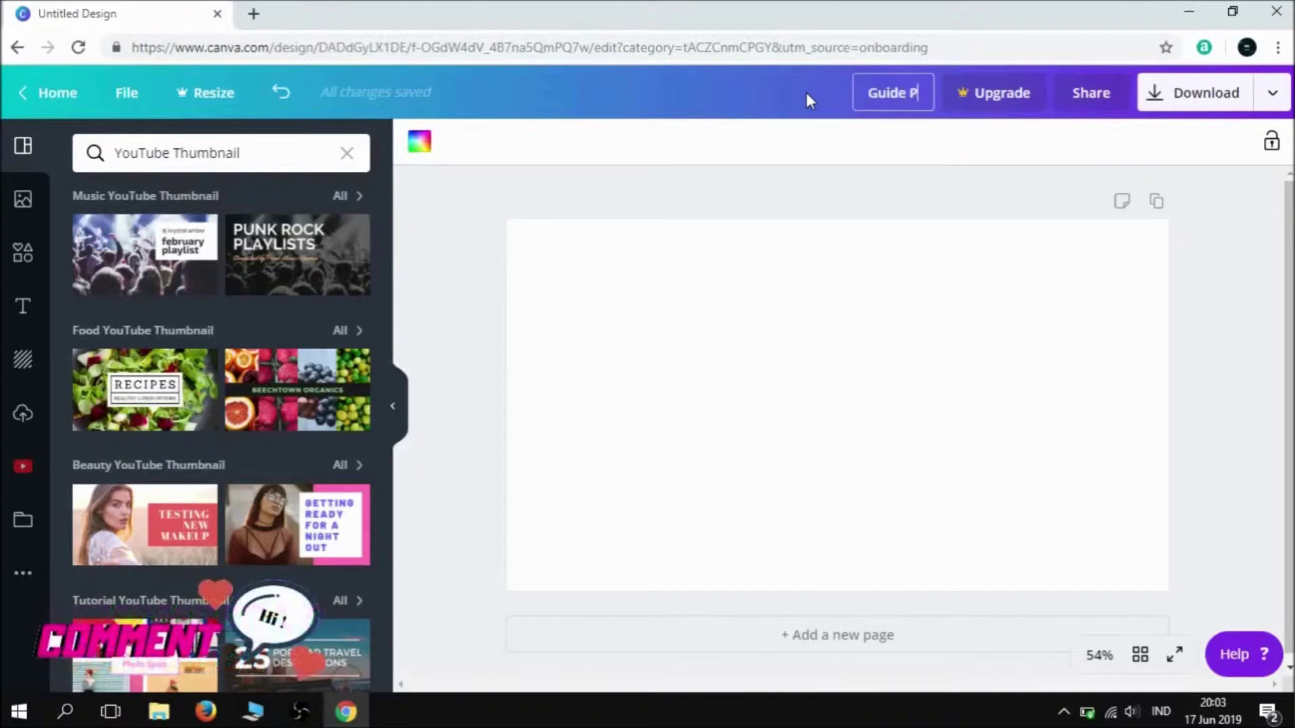
type("hoto")
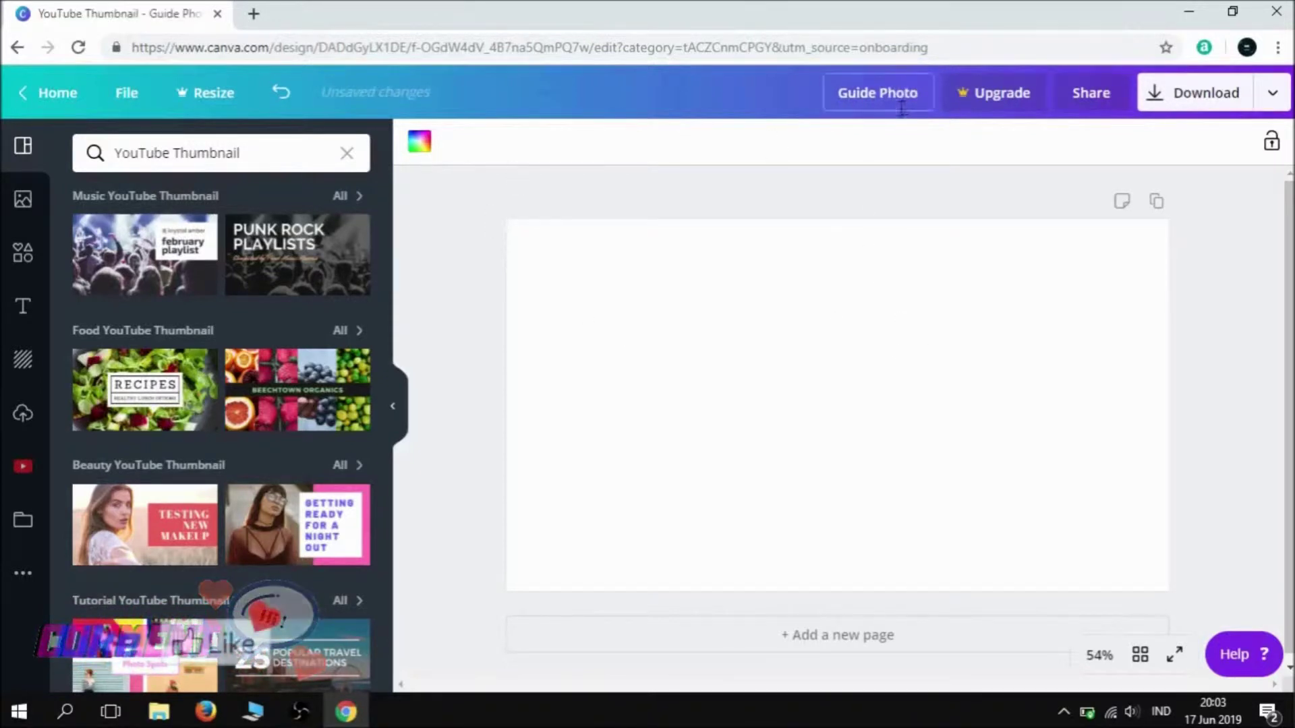
left_click(414, 155)
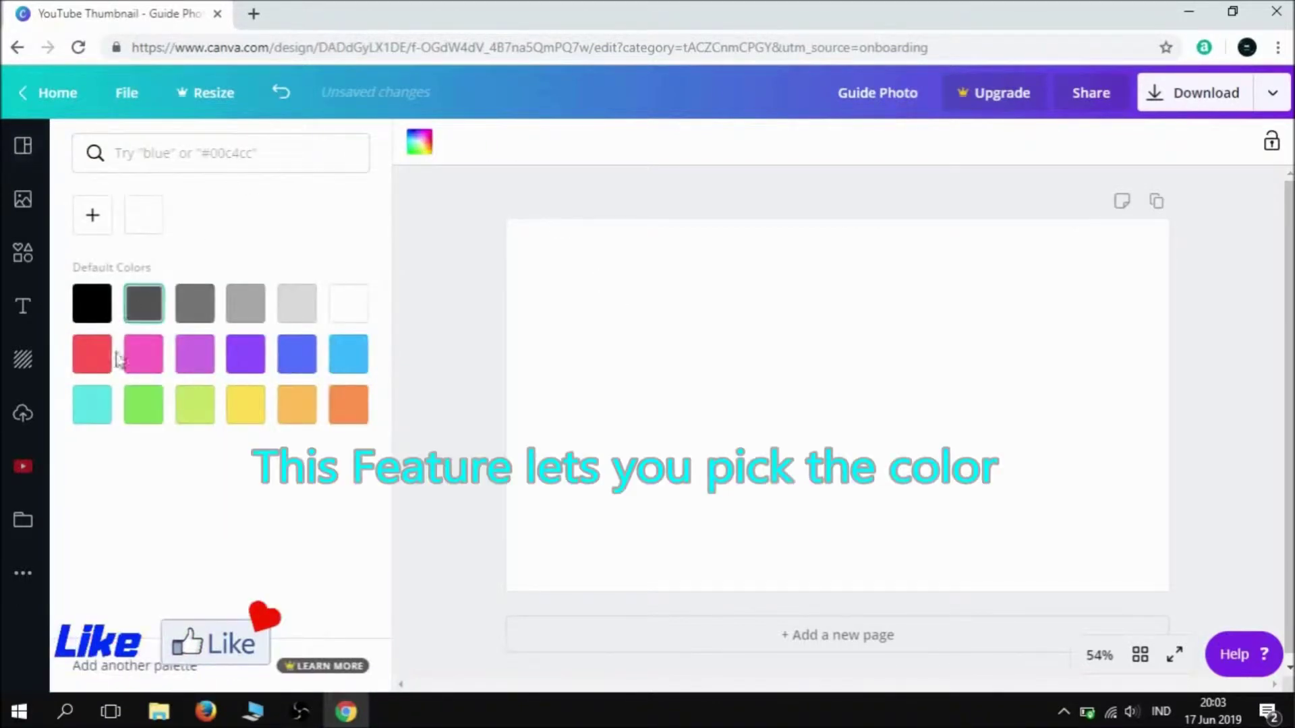
left_click(348, 404)
left_click(297, 405)
left_click(296, 354)
left_click(246, 353)
left_click(246, 405)
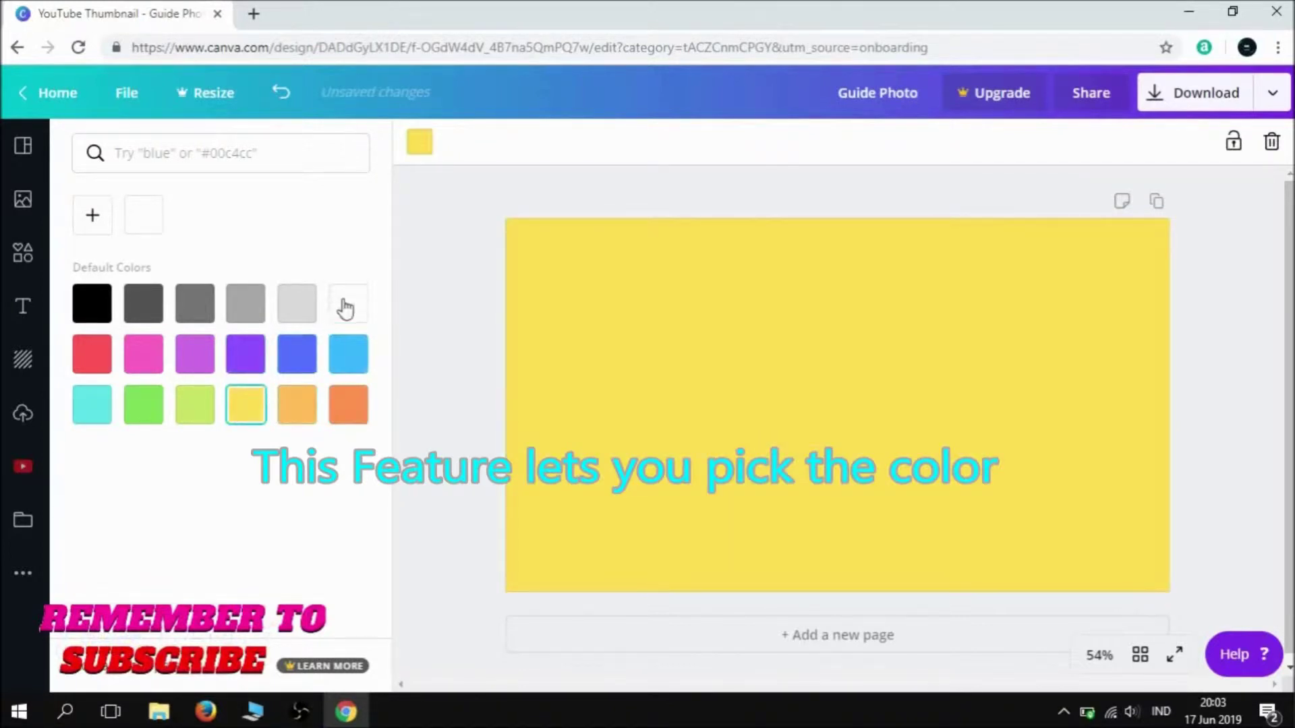
left_click(348, 310)
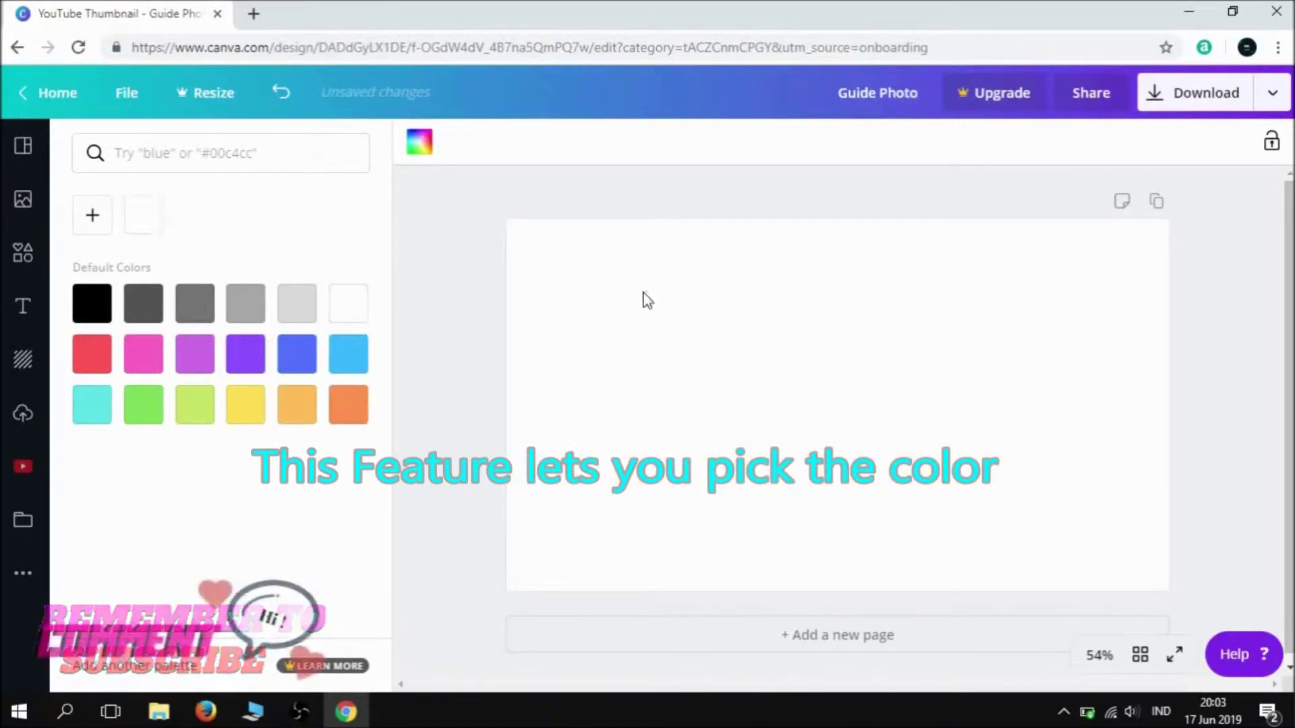
left_click(567, 304)
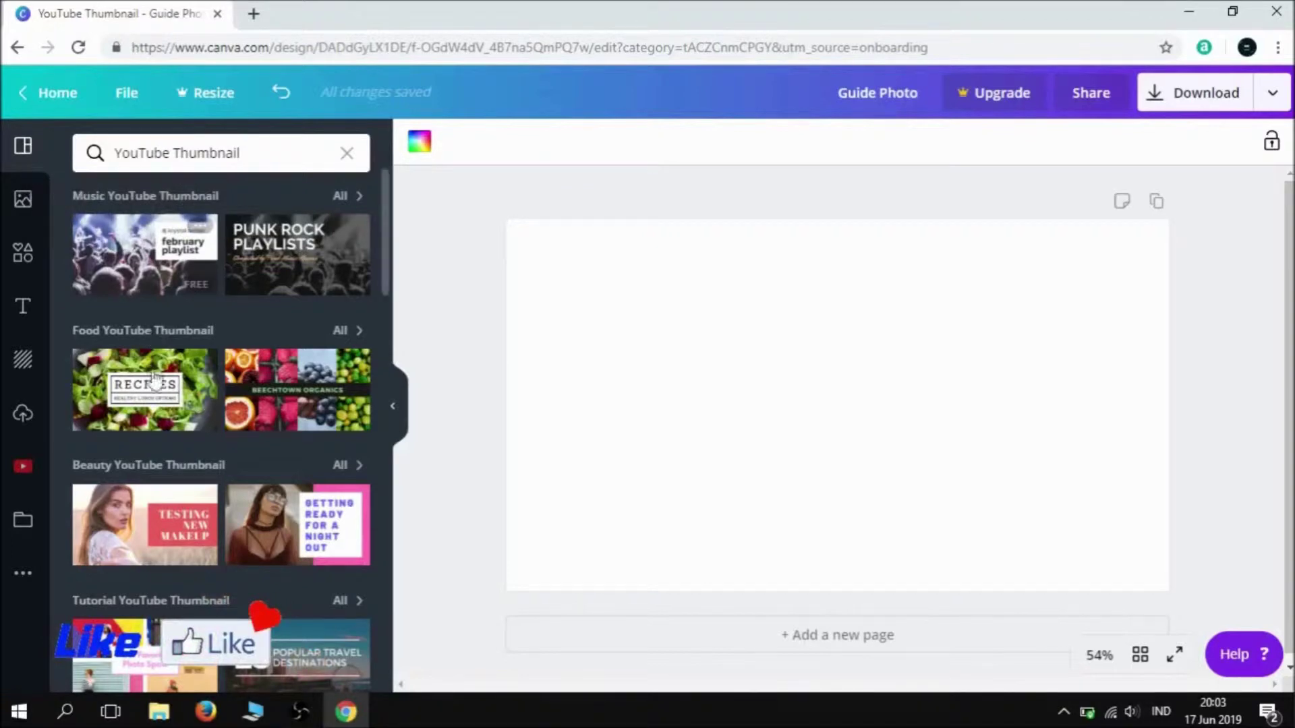
scroll(161, 502, "down", 2)
scroll(162, 503, "down", 4)
scroll(164, 505, "down", 5)
scroll(167, 505, "down", 4)
scroll(168, 513, "down", 5)
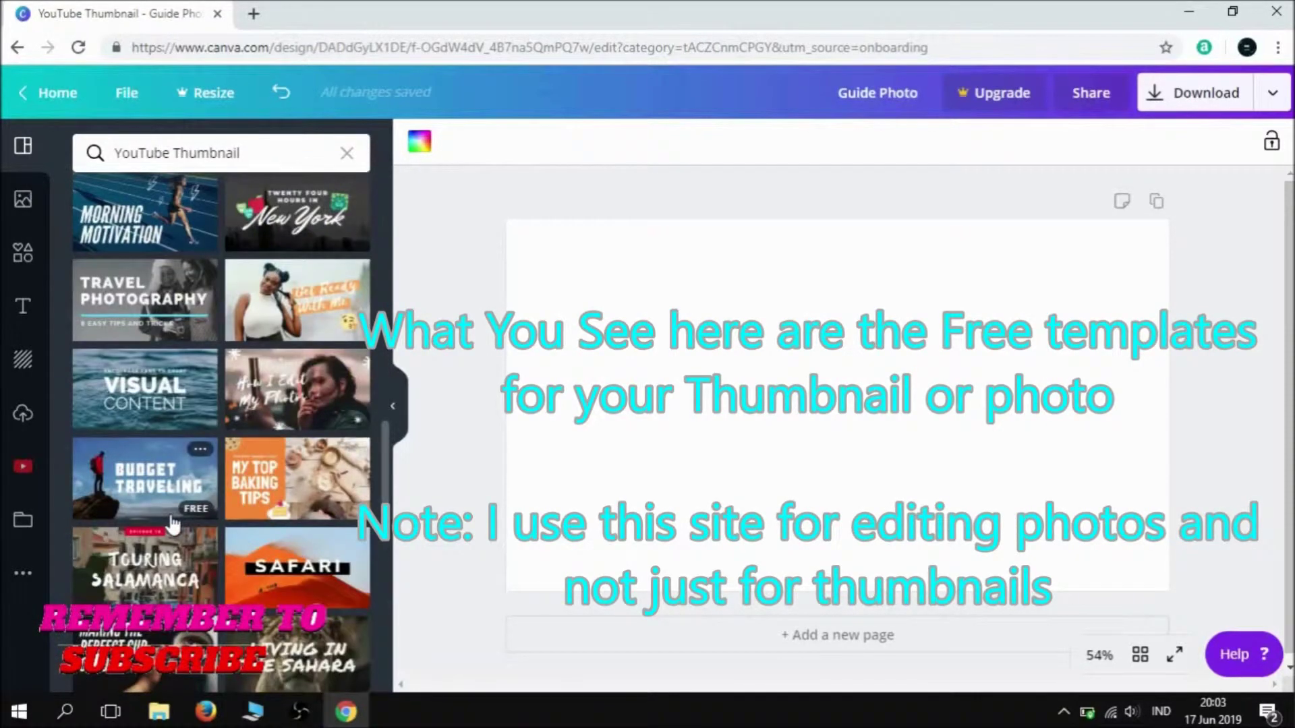
scroll(173, 524, "up", 5)
scroll(173, 522, "up", 5)
scroll(171, 519, "up", 3)
scroll(168, 516, "up", 3)
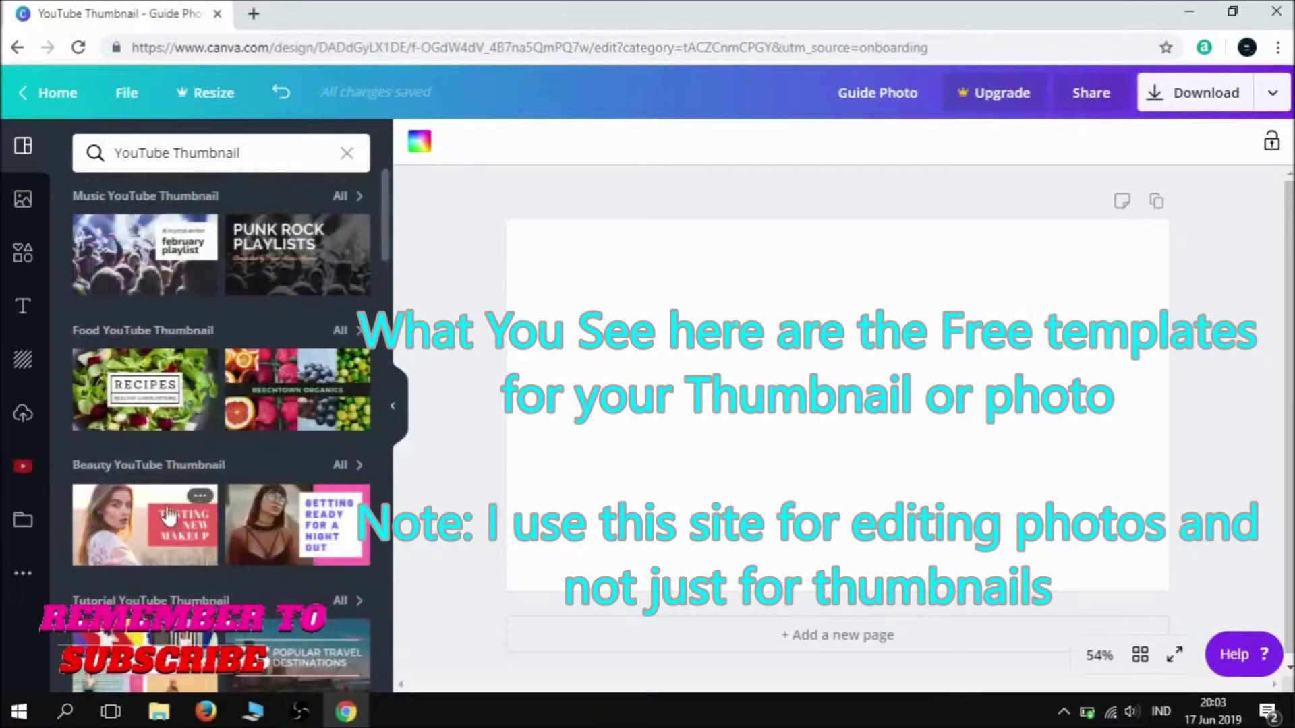
Add the rope workout stock photo, reposition it, trim its right edge, then delete it.
left_click(33, 210)
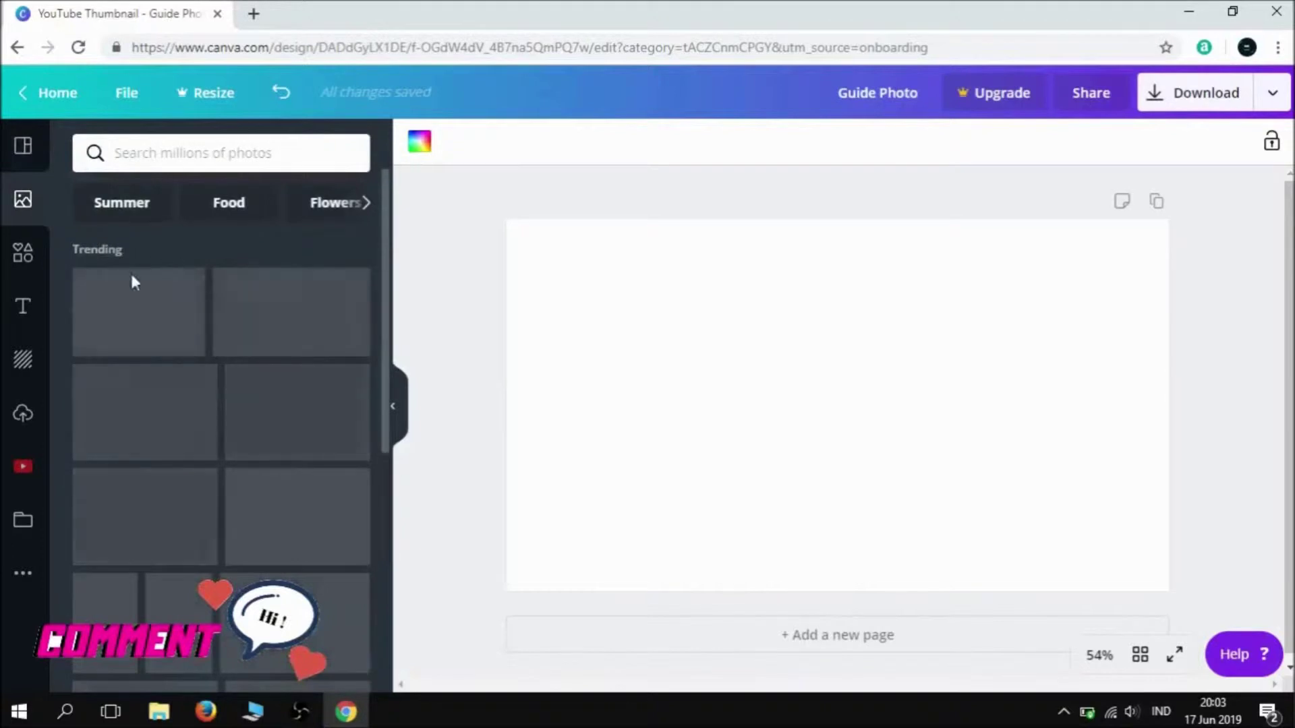
scroll(184, 284, "down", 5)
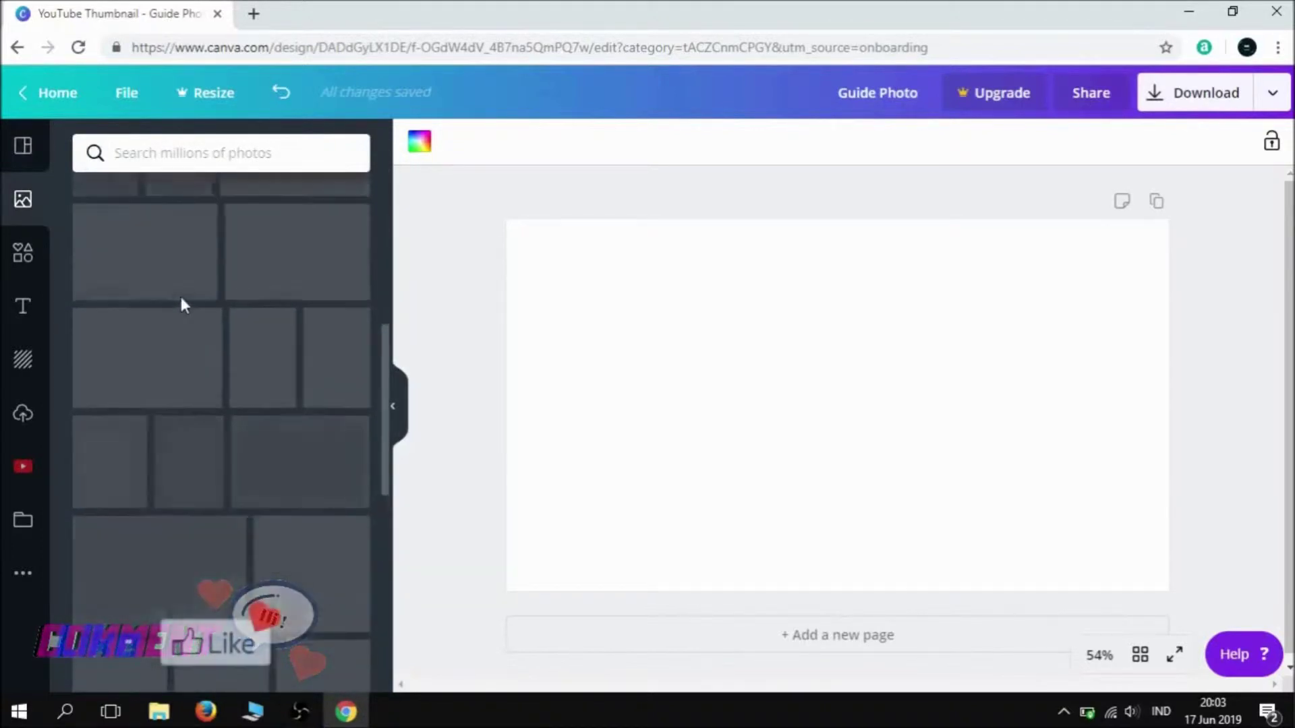
scroll(179, 297, "up", 4)
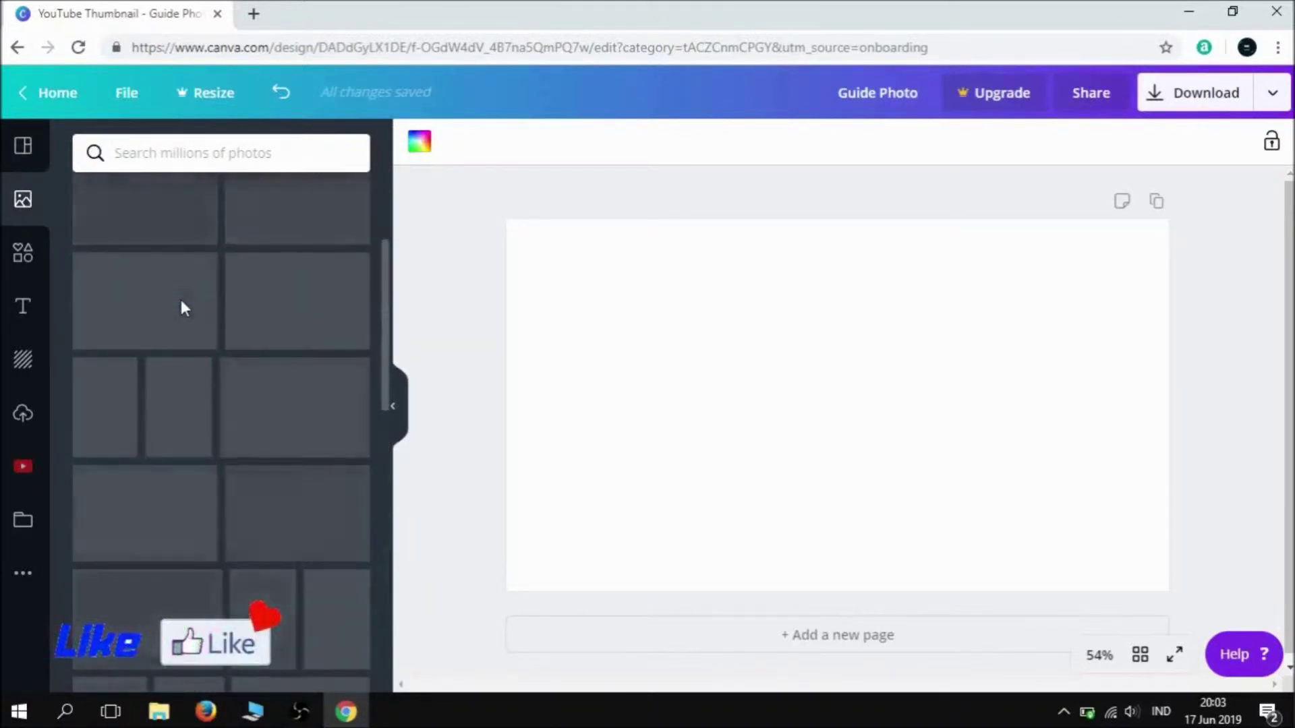
scroll(179, 297, "up", 2)
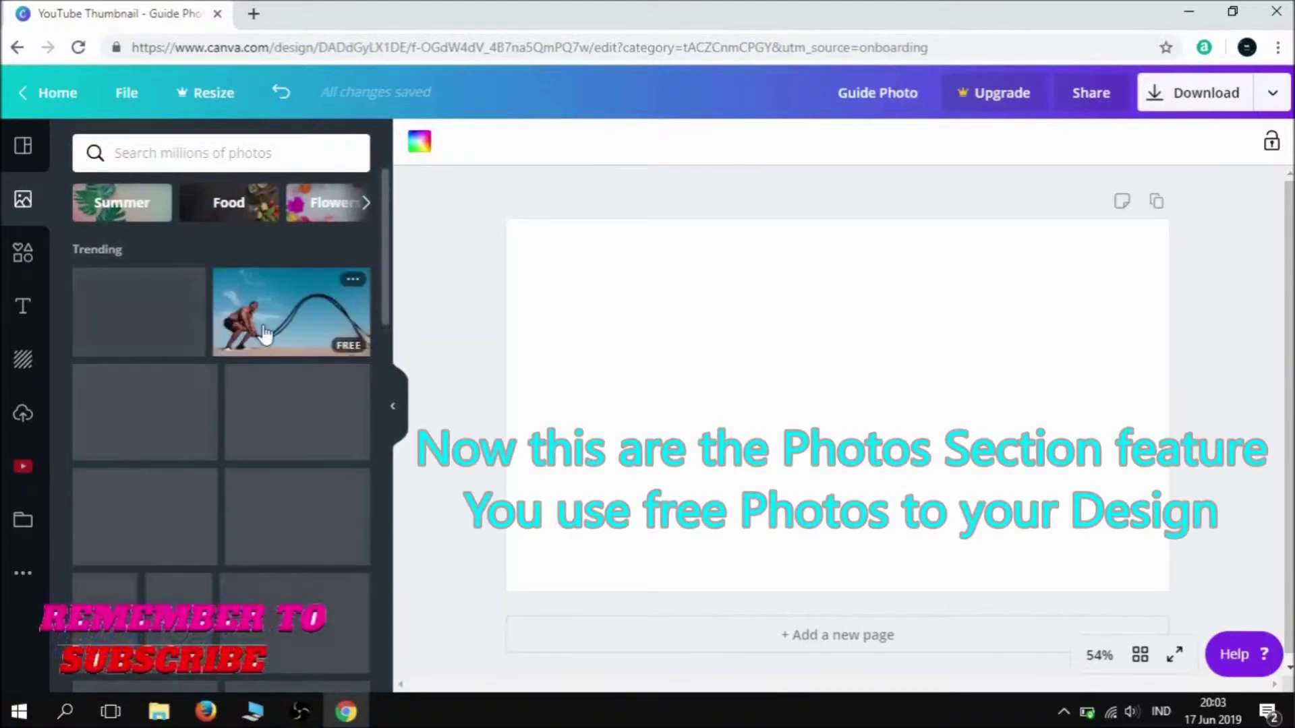
left_click(265, 333)
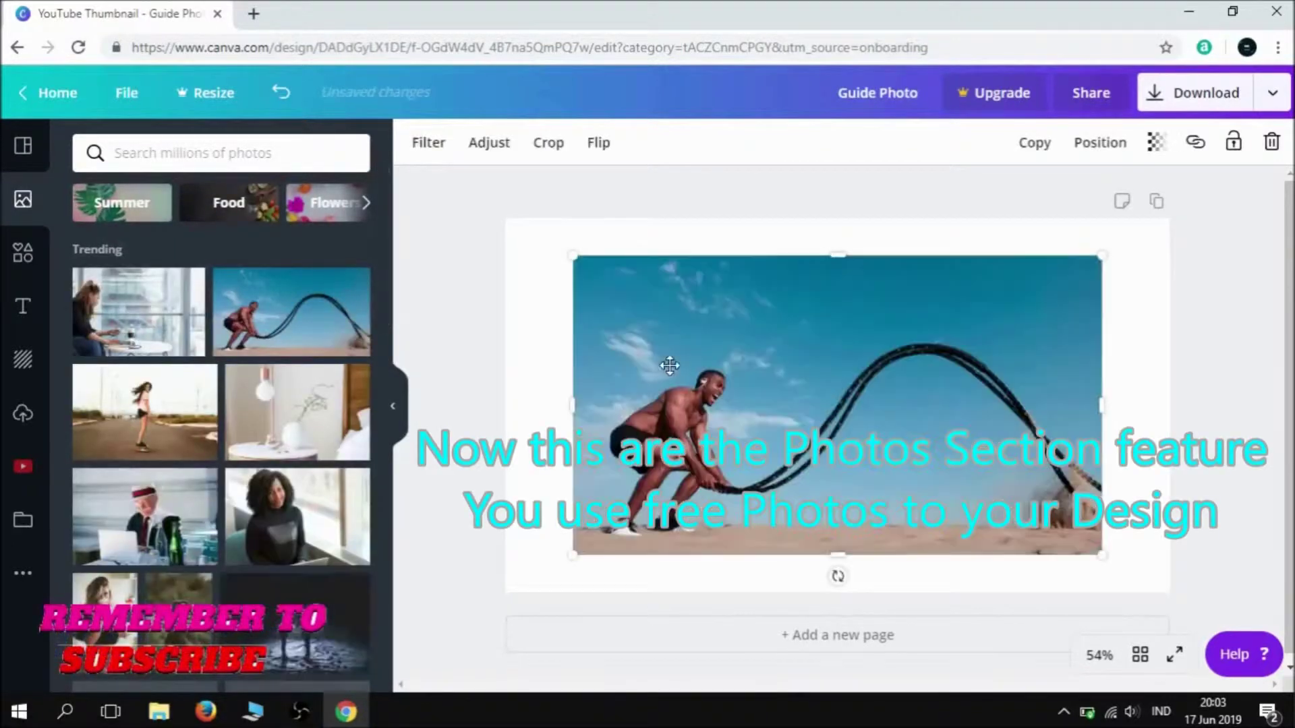
left_click_drag(739, 405, 742, 405)
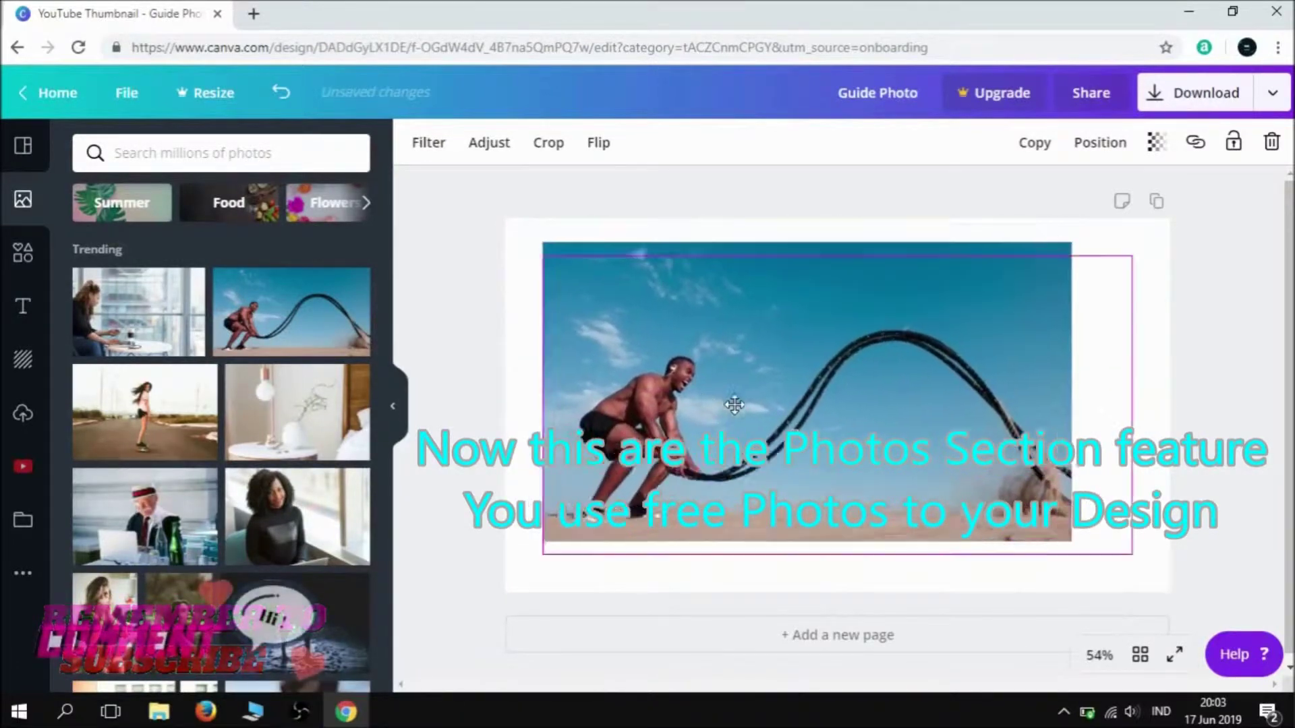
left_click_drag(741, 405, 714, 496)
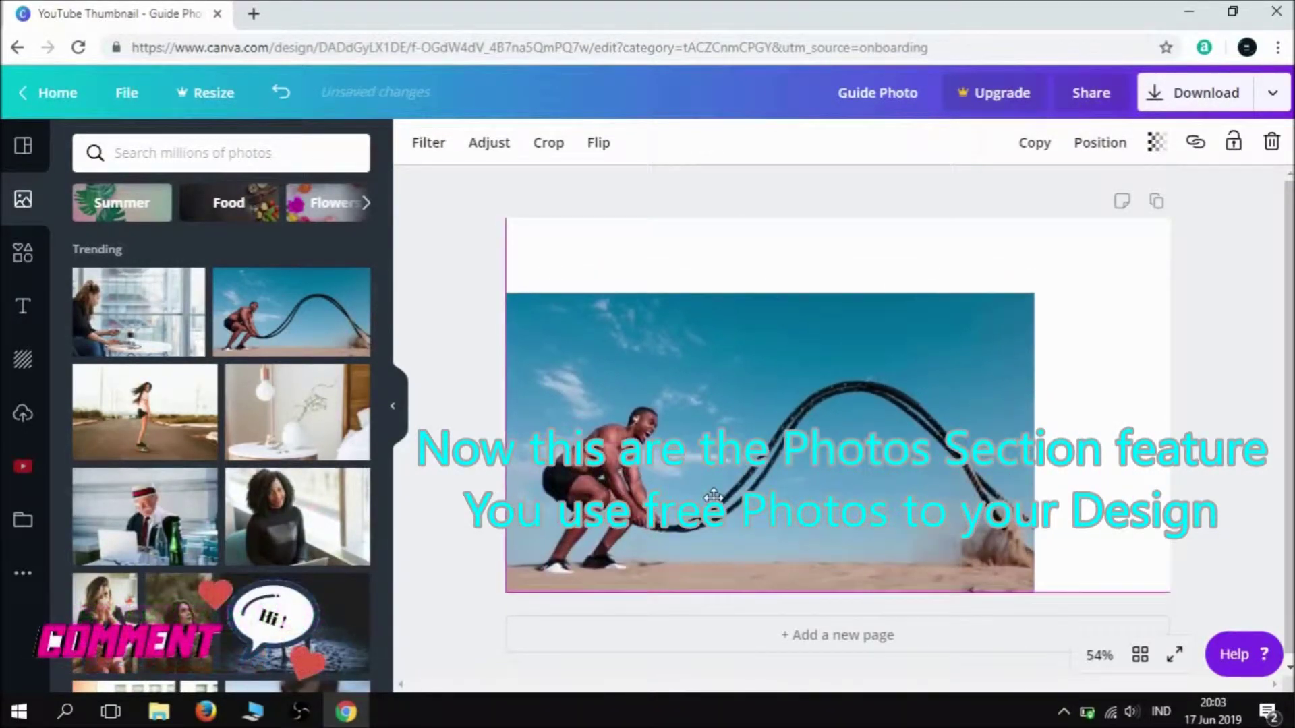
left_click_drag(1034, 442, 780, 441)
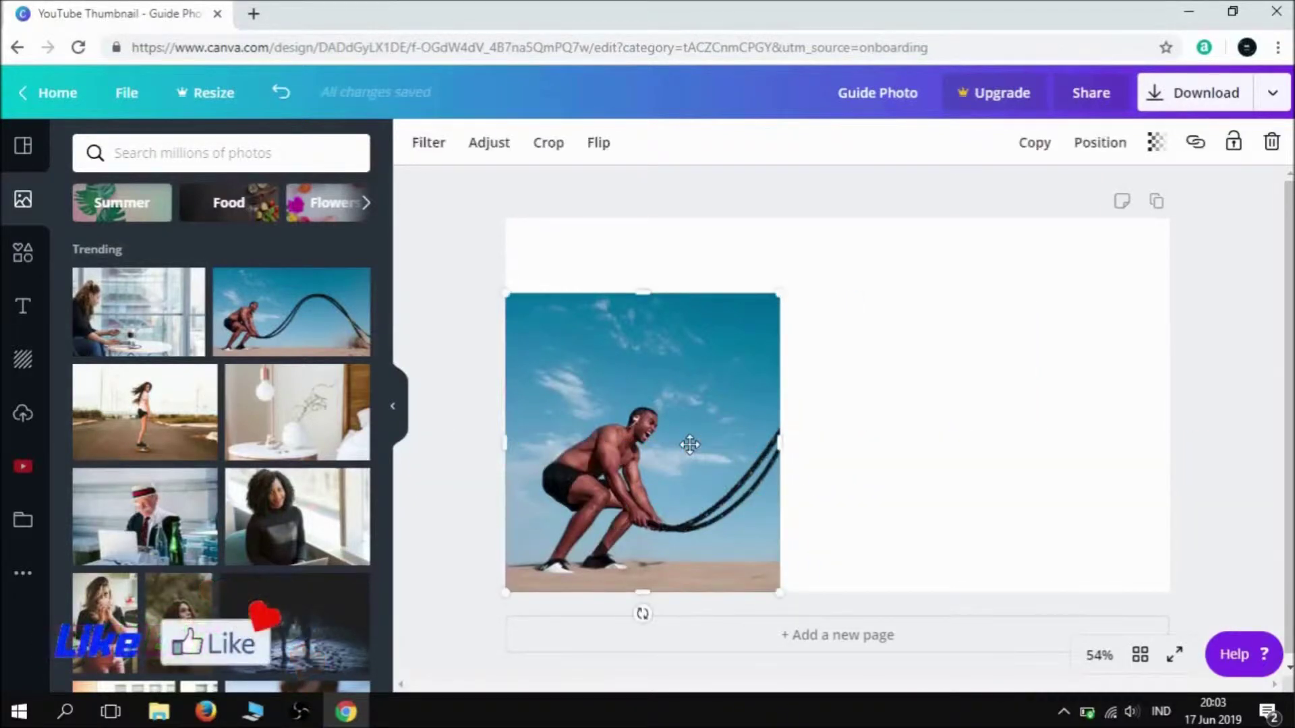
key("Delete")
Bring up the Elements library of shapes, grids and charts.
scroll(307, 475, "down", 3)
scroll(307, 476, "down", 5)
scroll(307, 475, "down", 3)
scroll(306, 476, "down", 5)
scroll(307, 475, "down", 4)
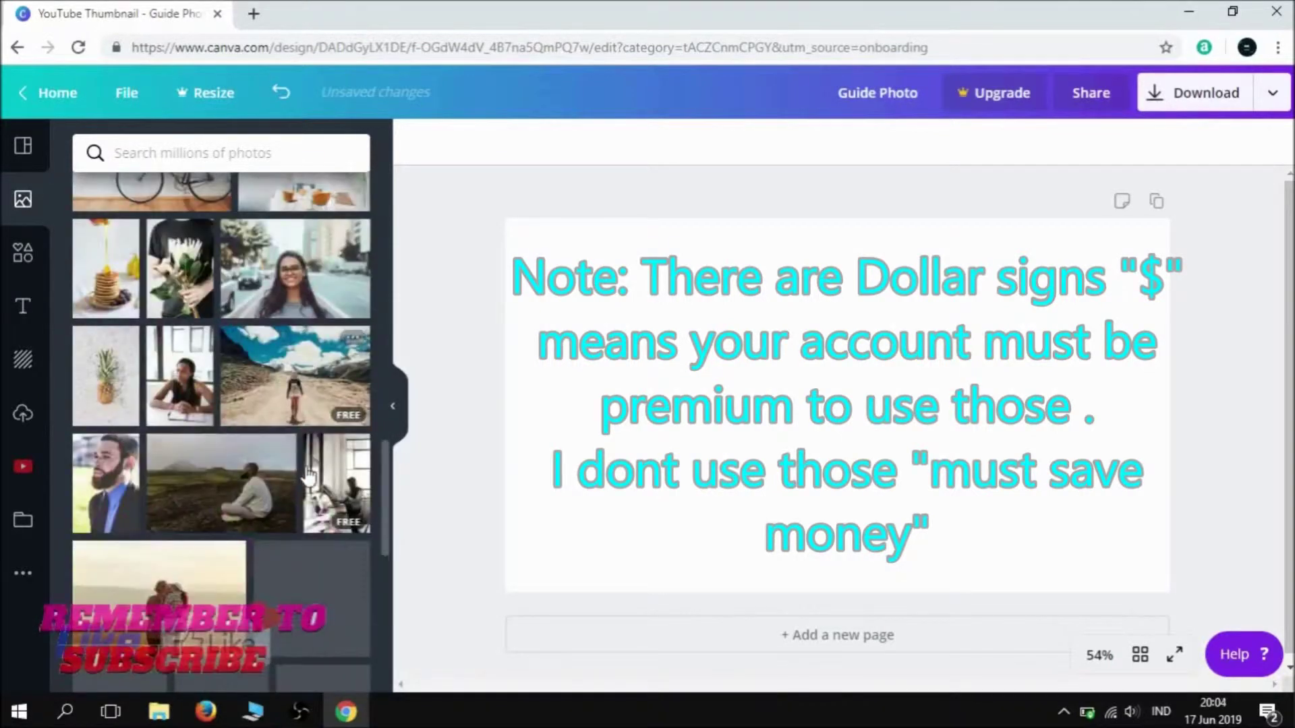
scroll(306, 475, "up", 8)
left_click(22, 252)
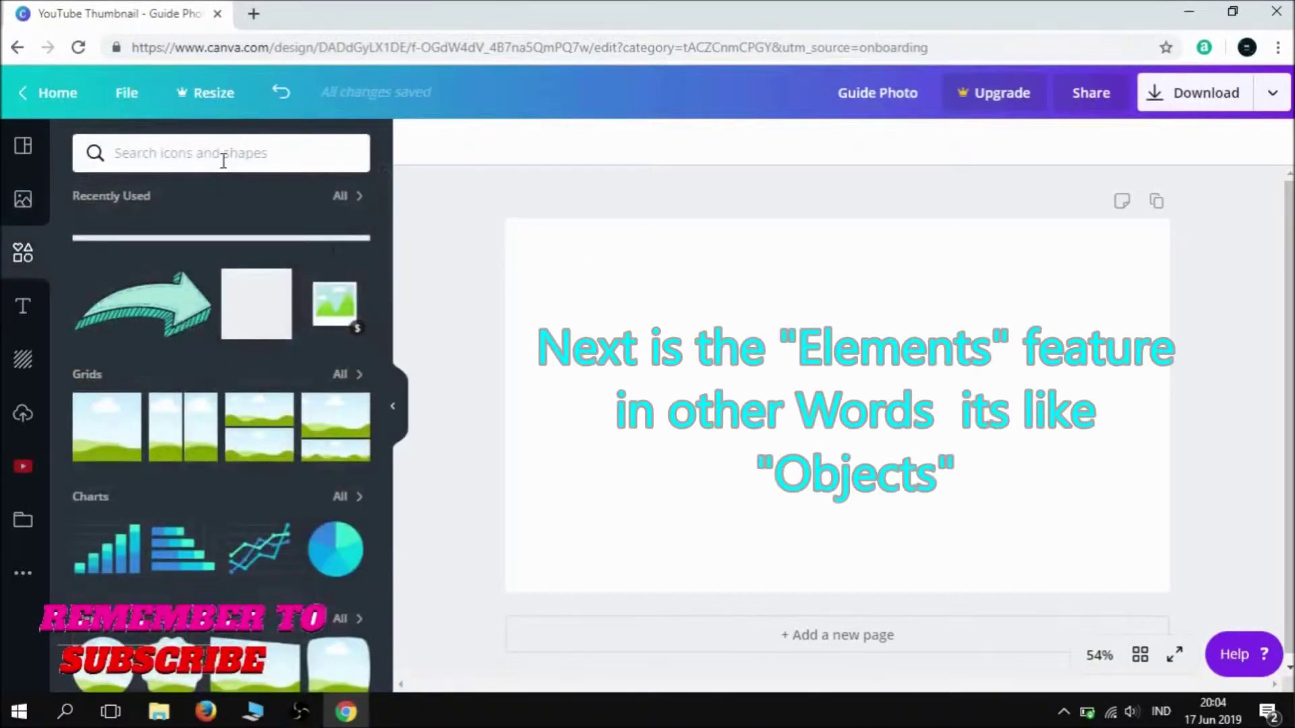
Search the elements for 'arrow' and browse the results.
left_click(223, 160)
type("arrow")
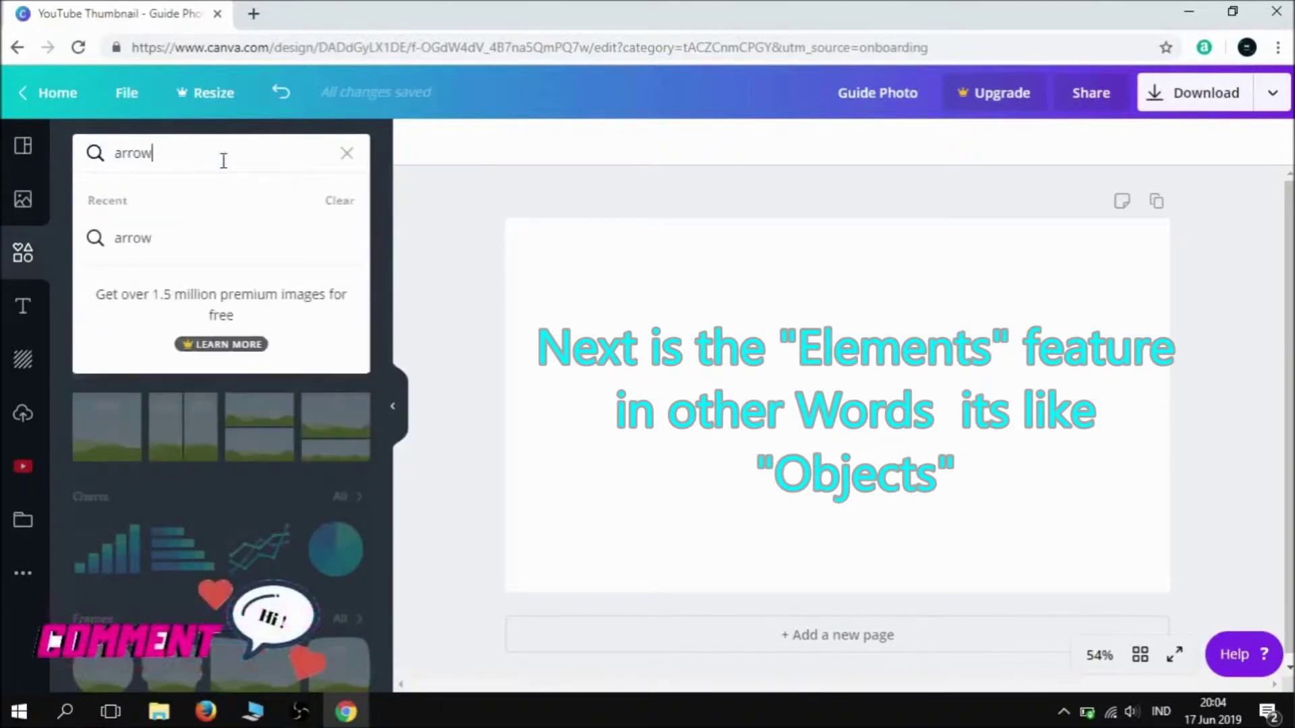
key("Return")
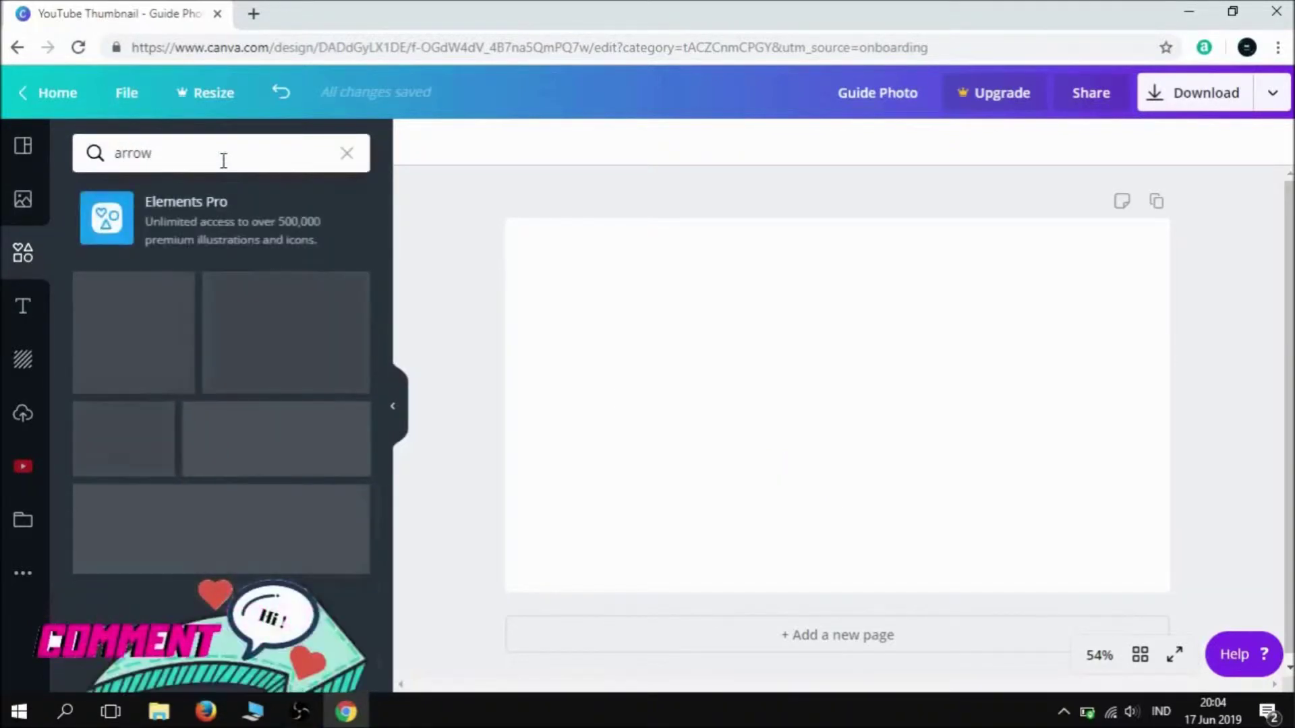
scroll(255, 304, "down", 5)
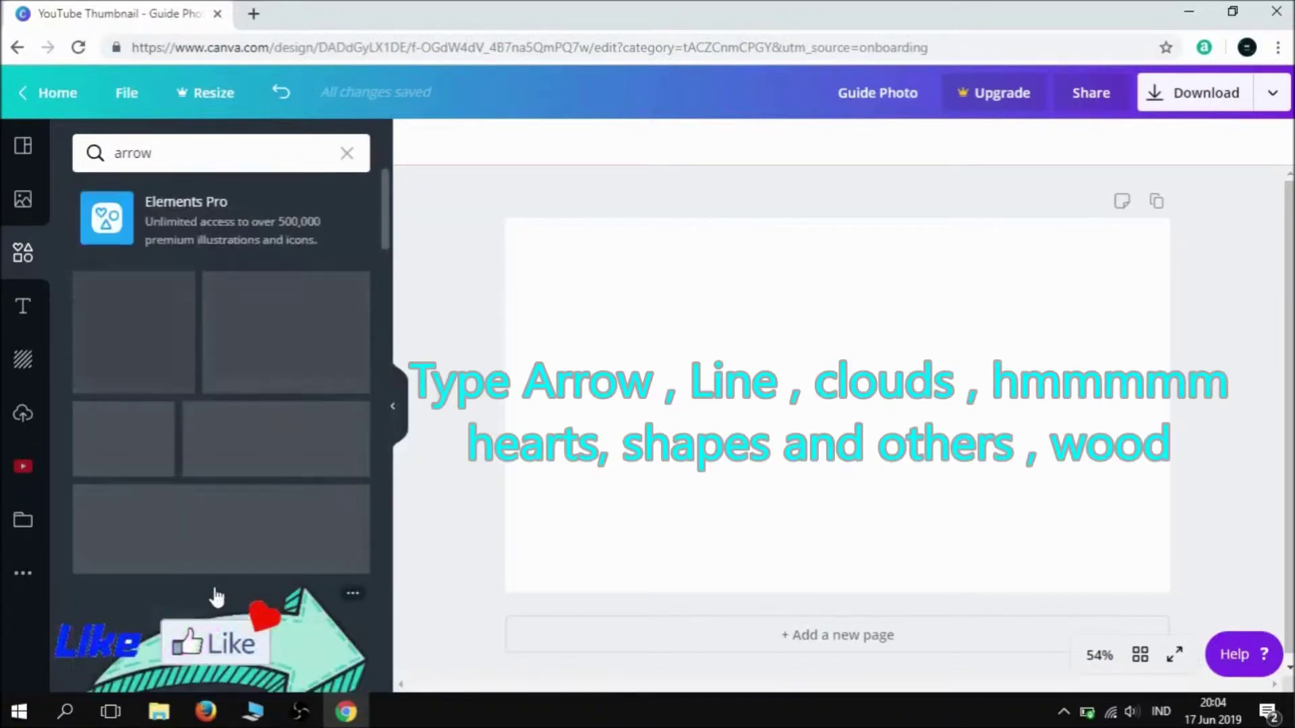
scroll(226, 397, "down", 3)
scroll(226, 397, "down", 4)
scroll(224, 374, "down", 3)
scroll(224, 374, "down", 1)
scroll(322, 400, "up", 5)
scroll(322, 399, "up", 3)
scroll(274, 355, "up", 2)
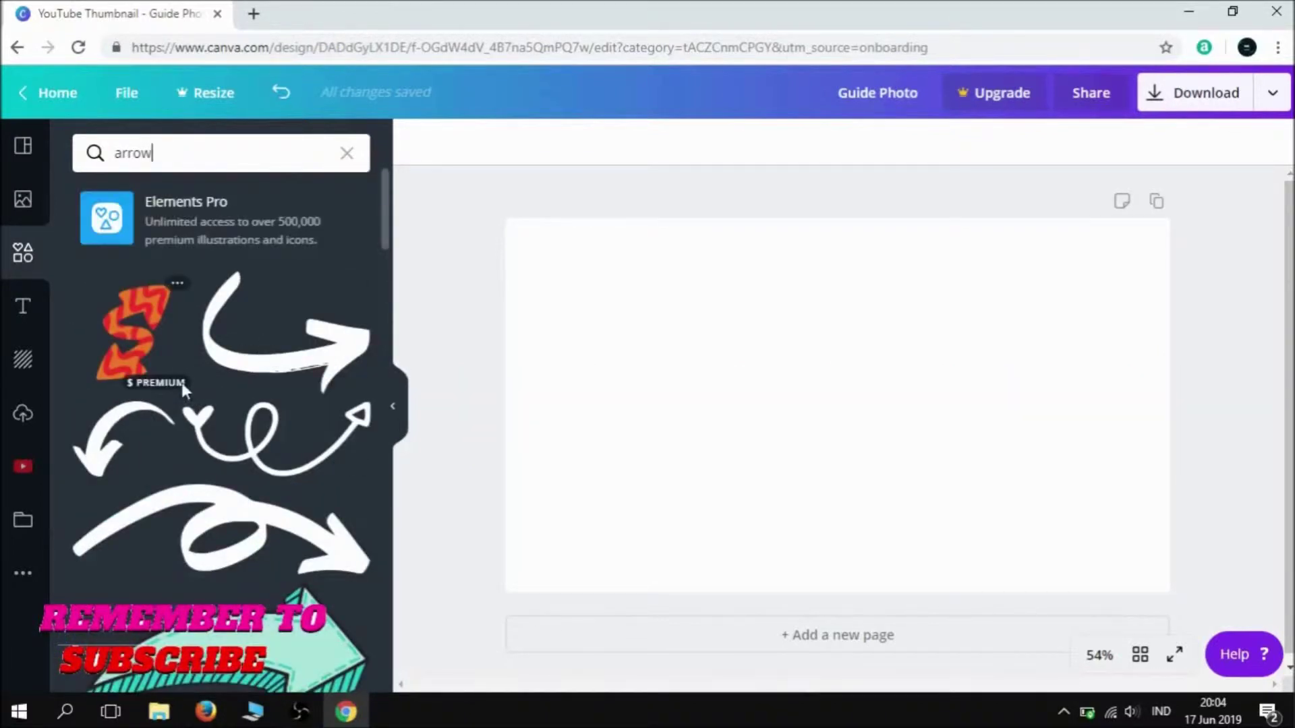
mouse_move(293, 435)
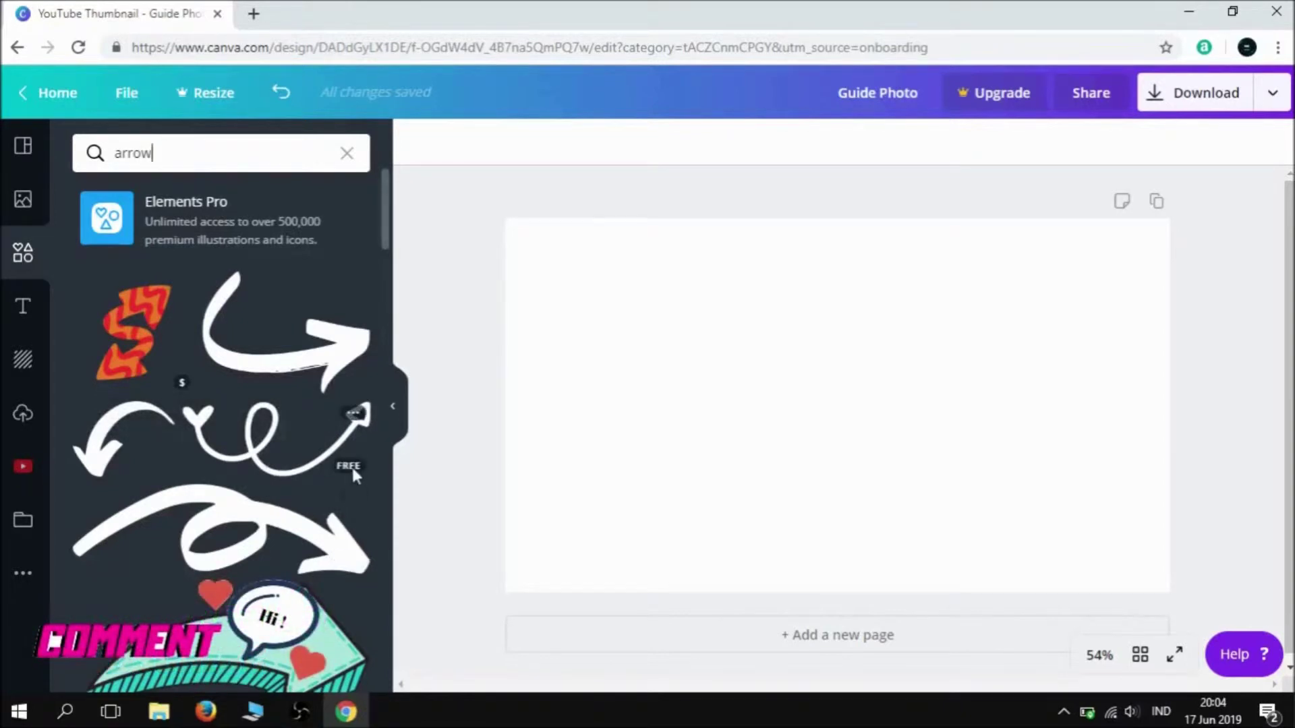
Change the element search to 'line' and scroll through the line results.
double_click(194, 154)
type("line")
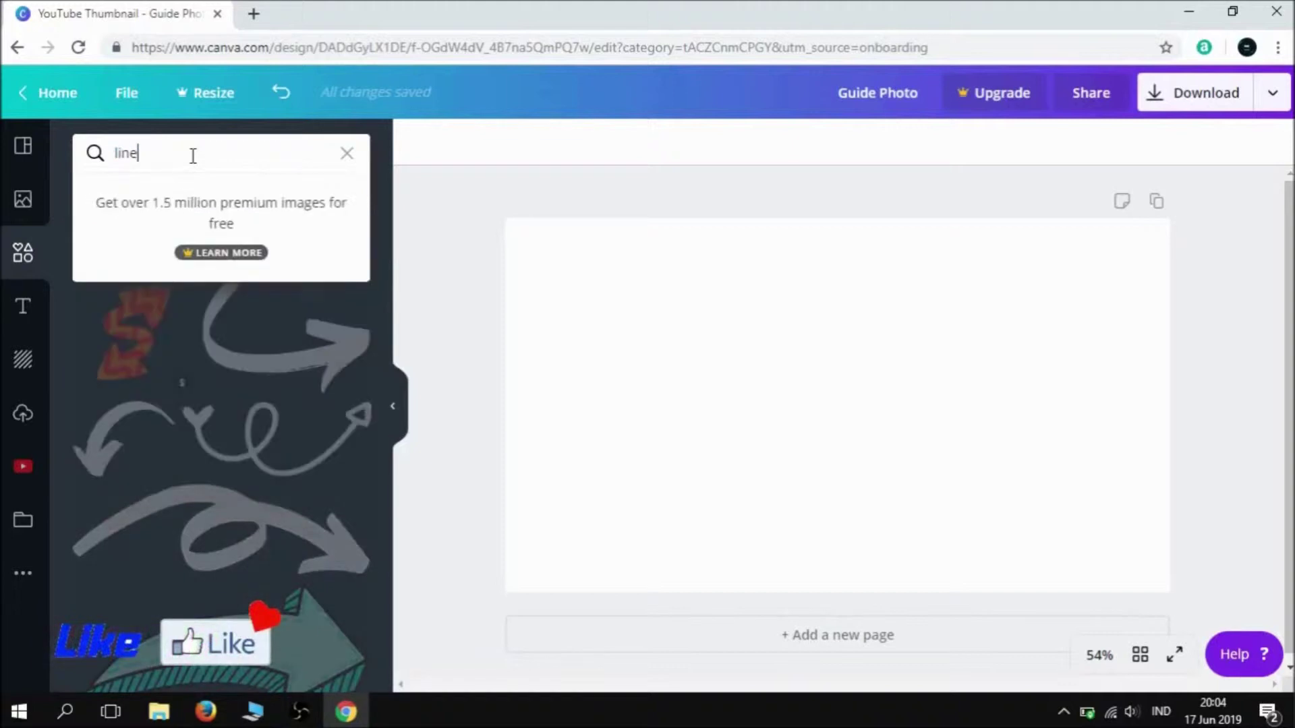
key("Return")
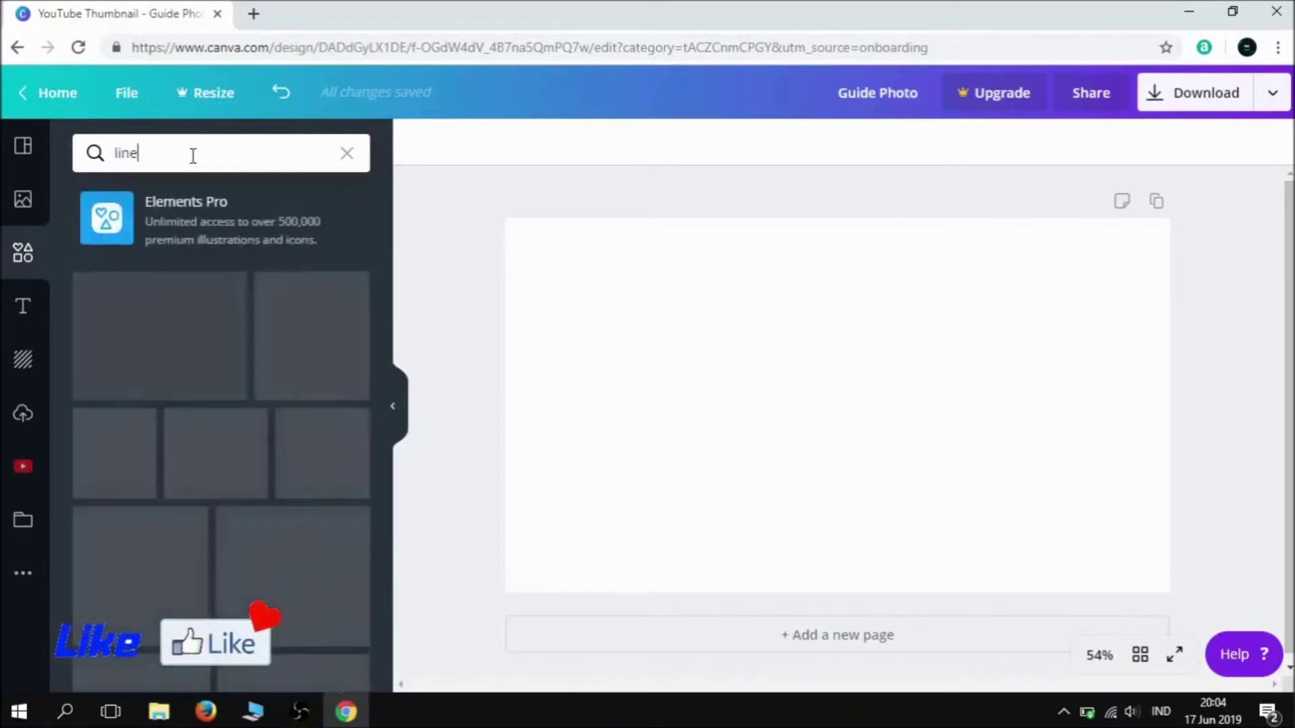
scroll(232, 423, "down", 4)
scroll(150, 467, "down", 3)
scroll(179, 581, "up", 5)
scroll(110, 505, "up", 1)
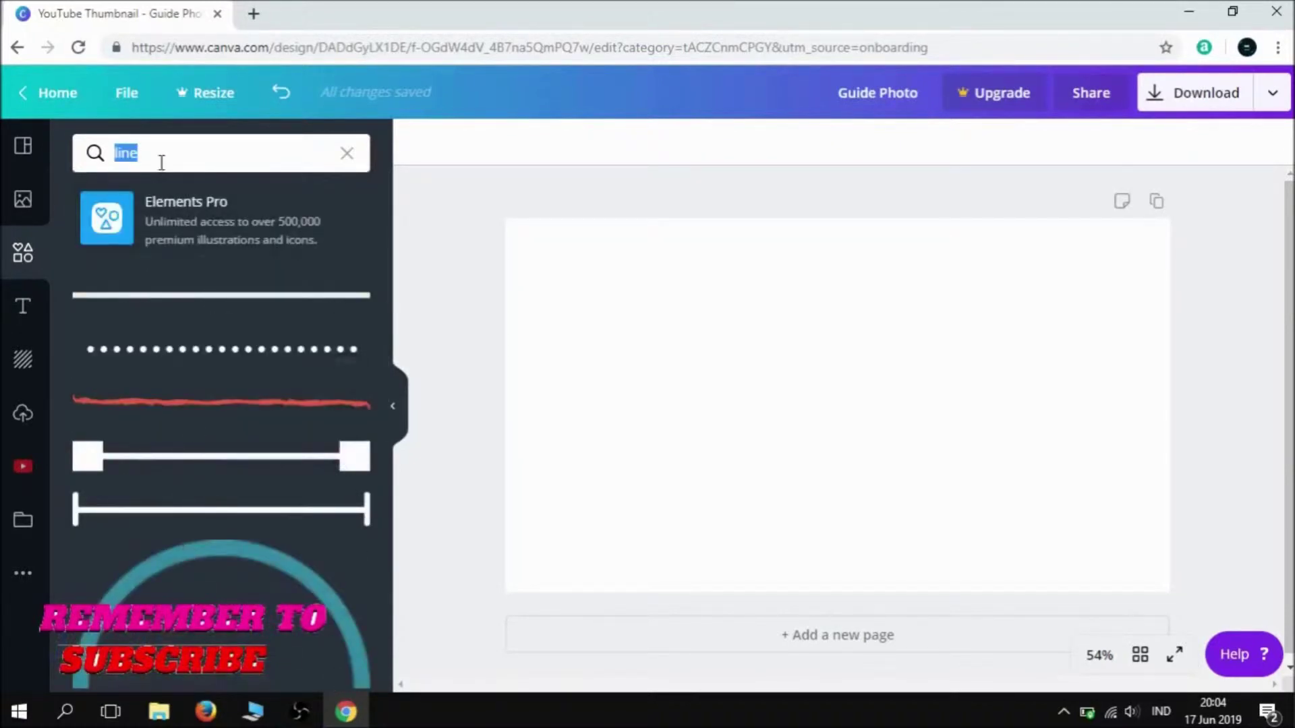
Search the elements for hearts and scroll through the heart graphics.
type("heart")
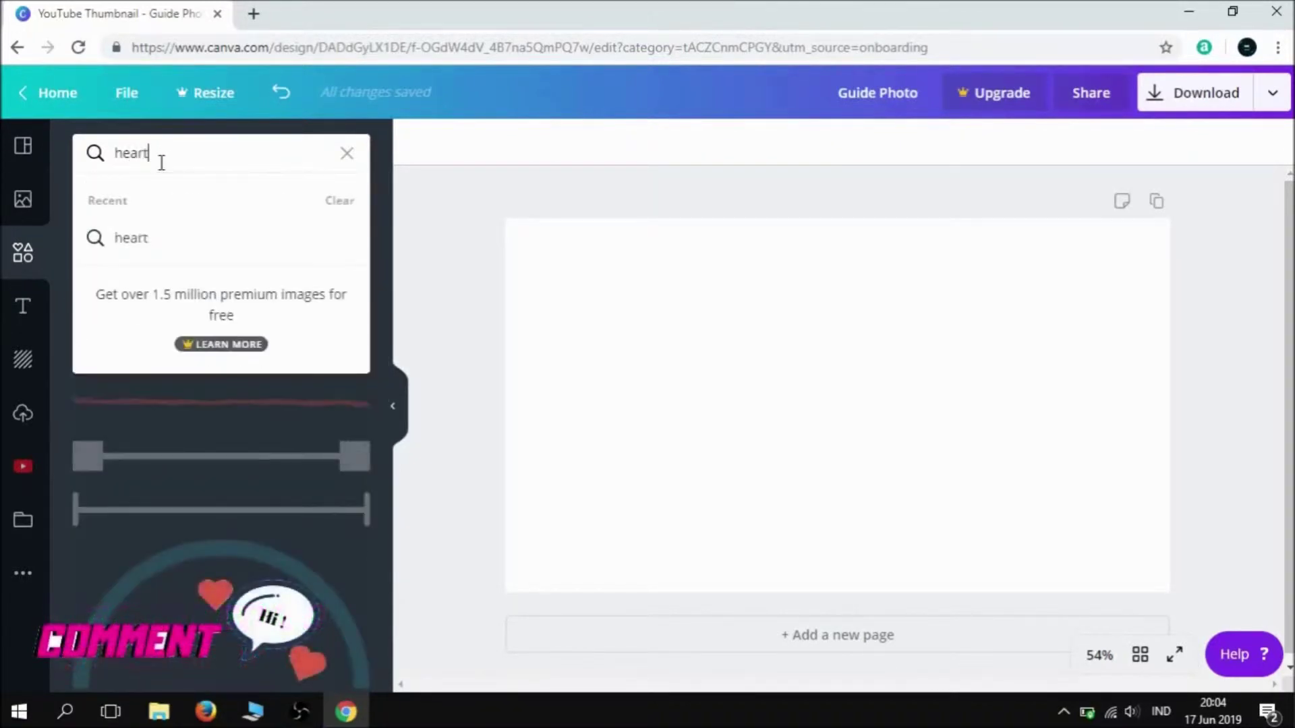
key("Return")
scroll(216, 395, "down", 5)
scroll(192, 324, "down", 8)
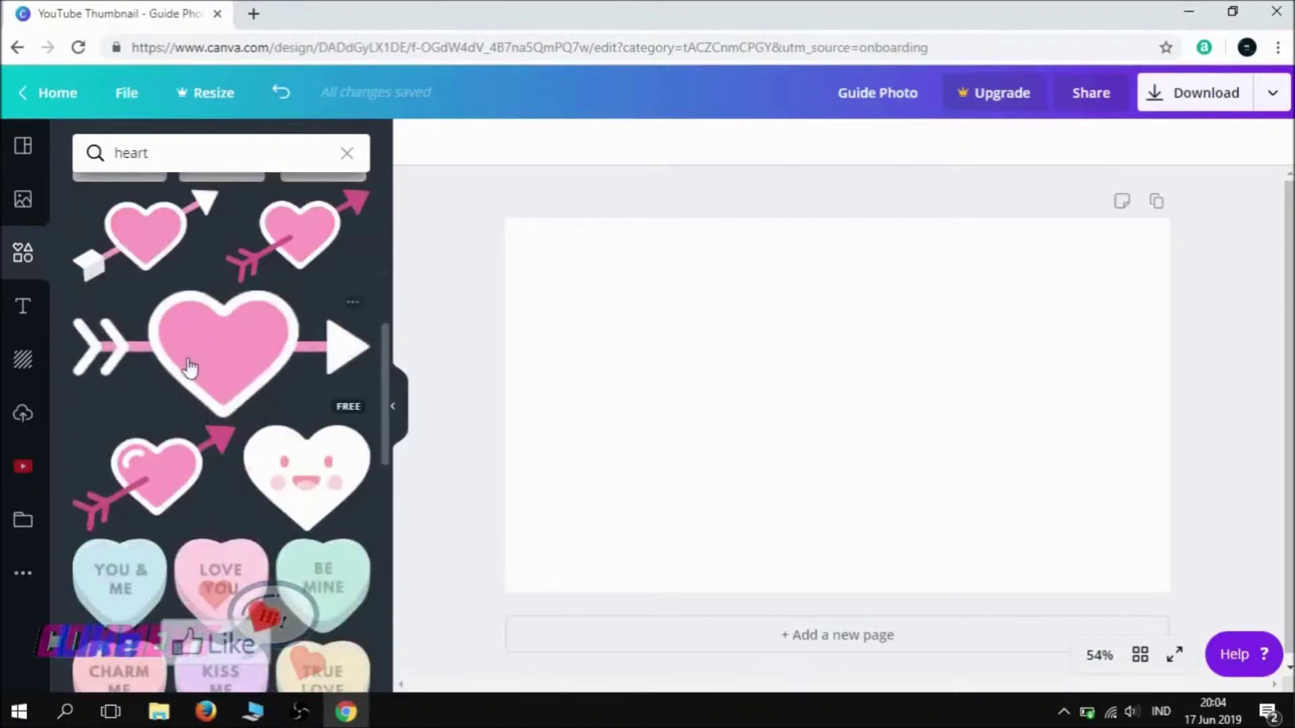
scroll(168, 411, "down", 3)
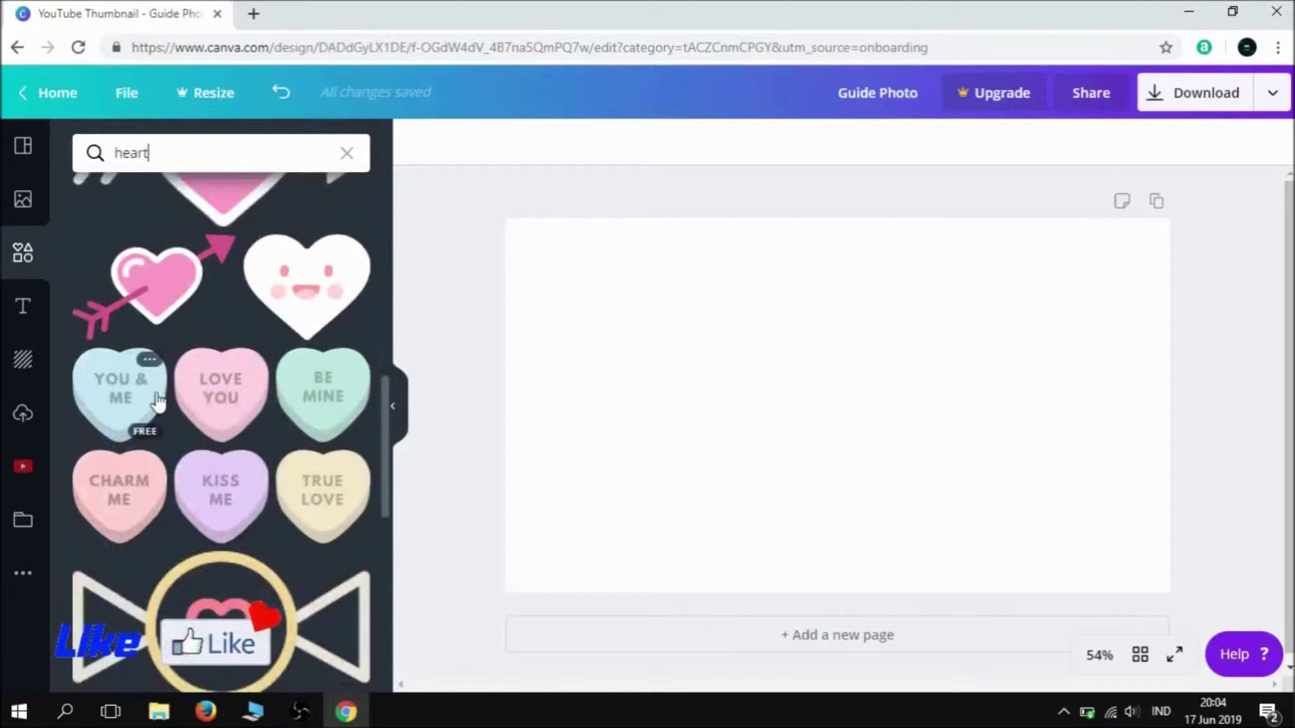
scroll(331, 506, "up", 3)
scroll(201, 430, "up", 5)
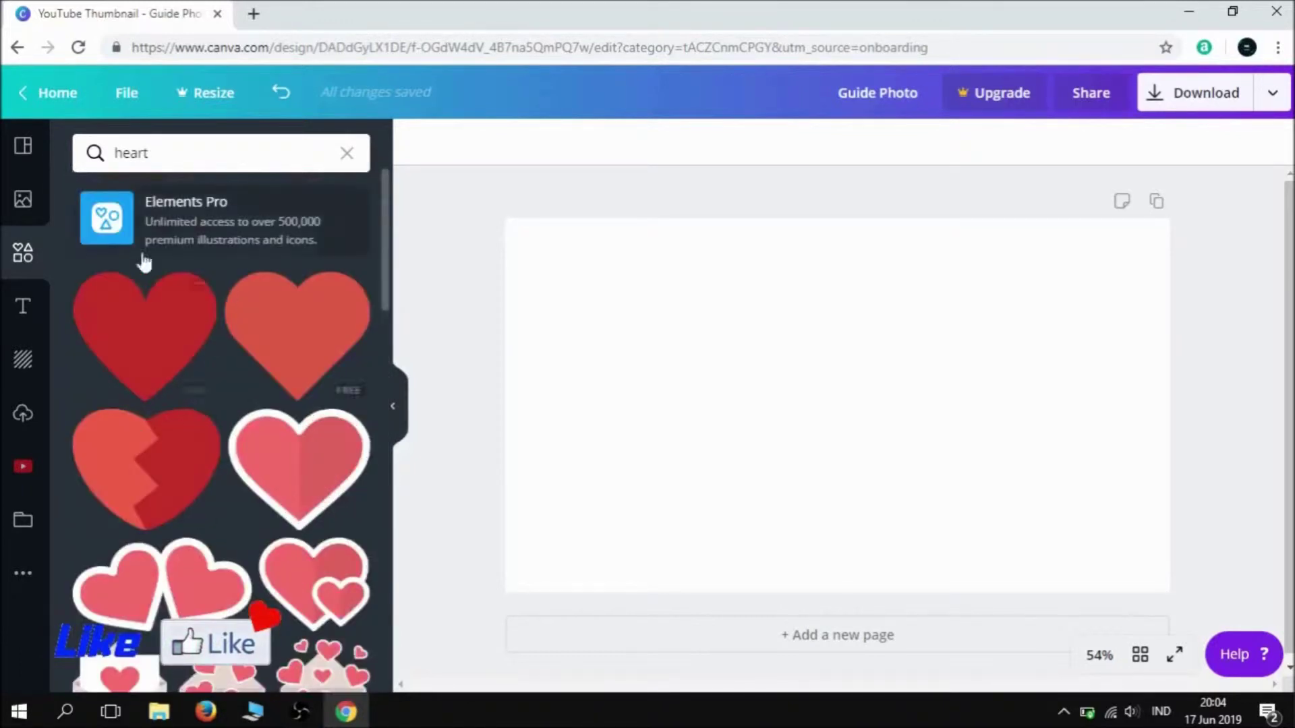
left_click(23, 309)
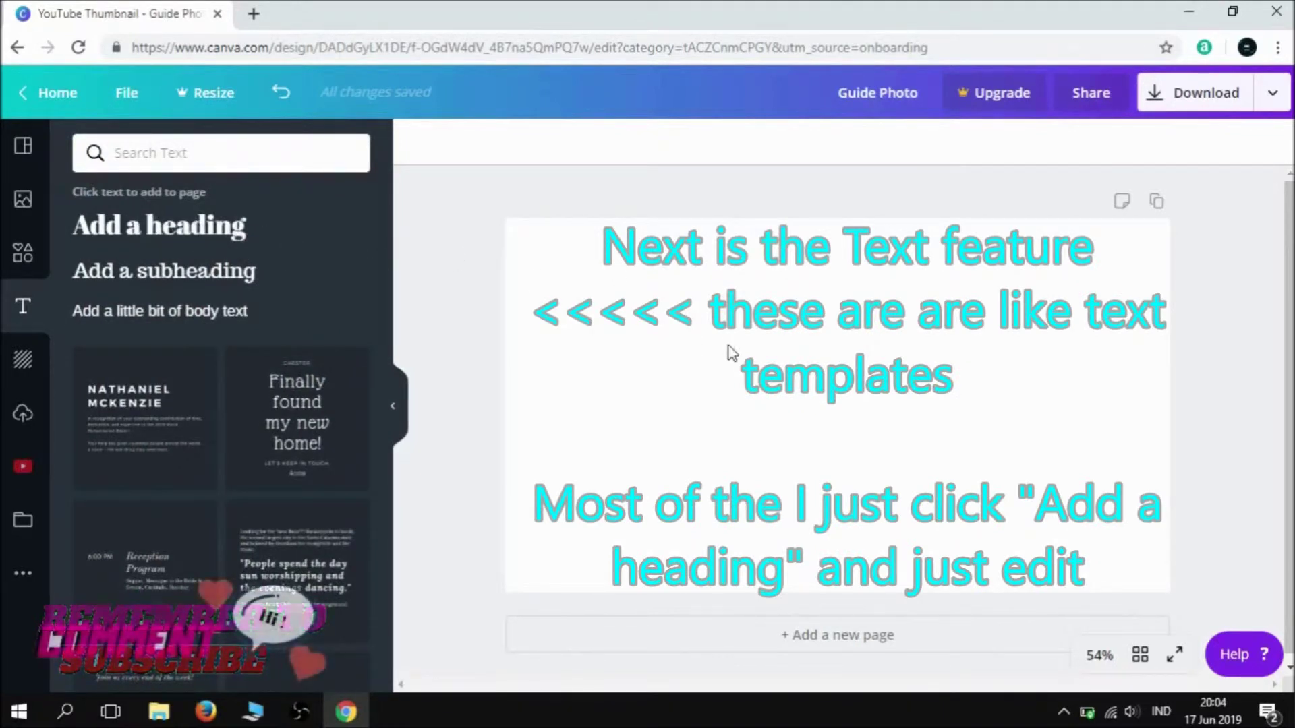
Add a heading text box to the page and select it.
left_click(159, 227)
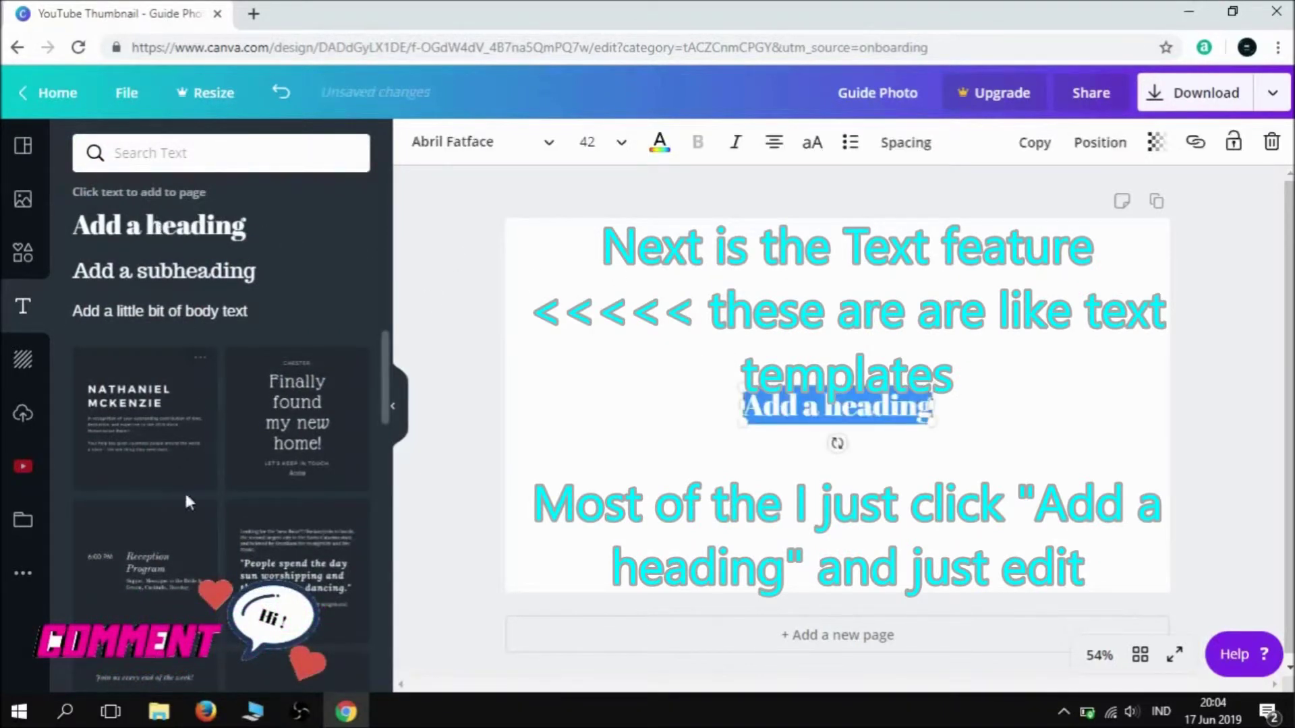
left_click(665, 408)
left_click(836, 405)
double_click(836, 405)
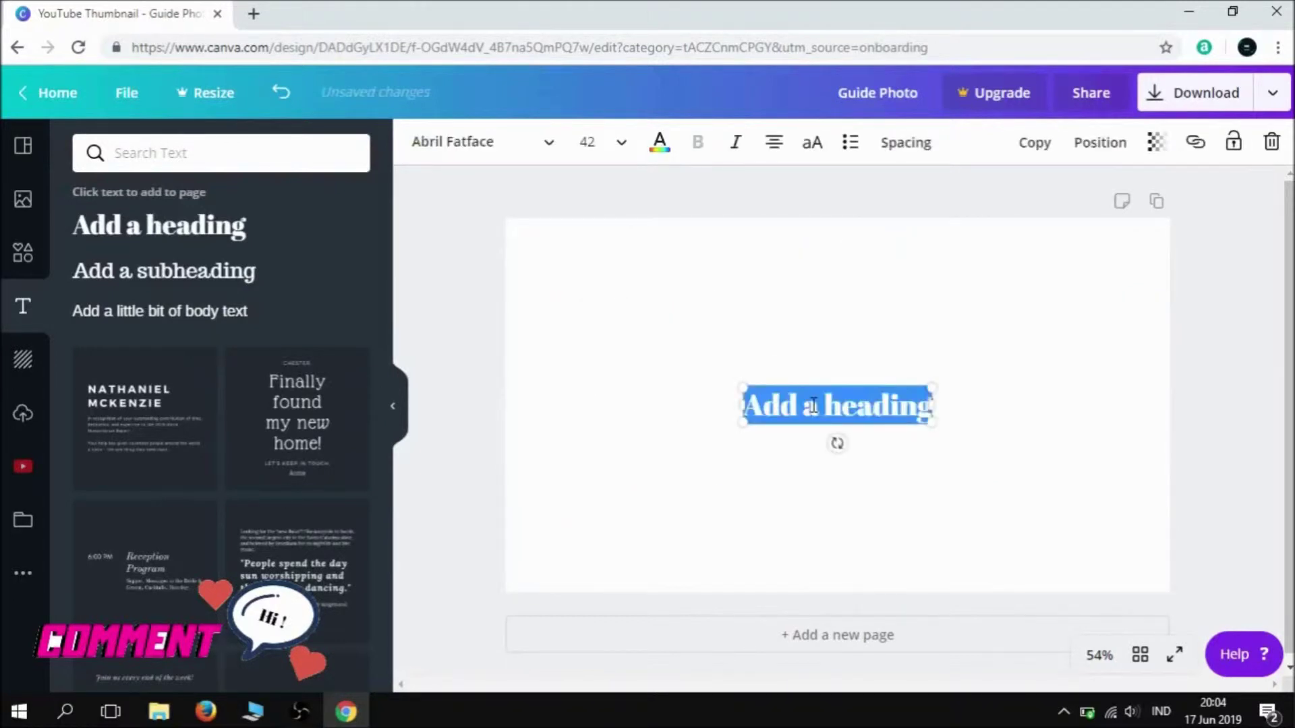
left_click(593, 227)
left_click(762, 391)
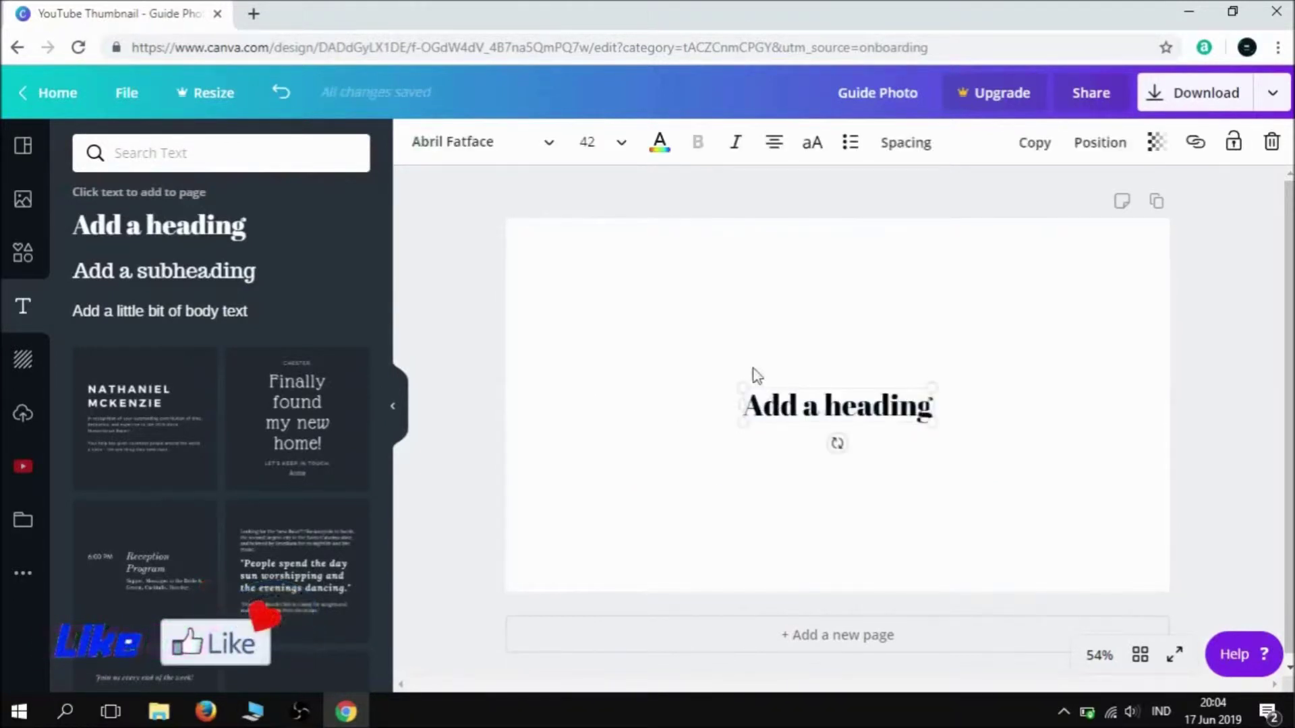
Colour the heading custom magenta #db00d8 after trying several preset colours.
left_click(657, 143)
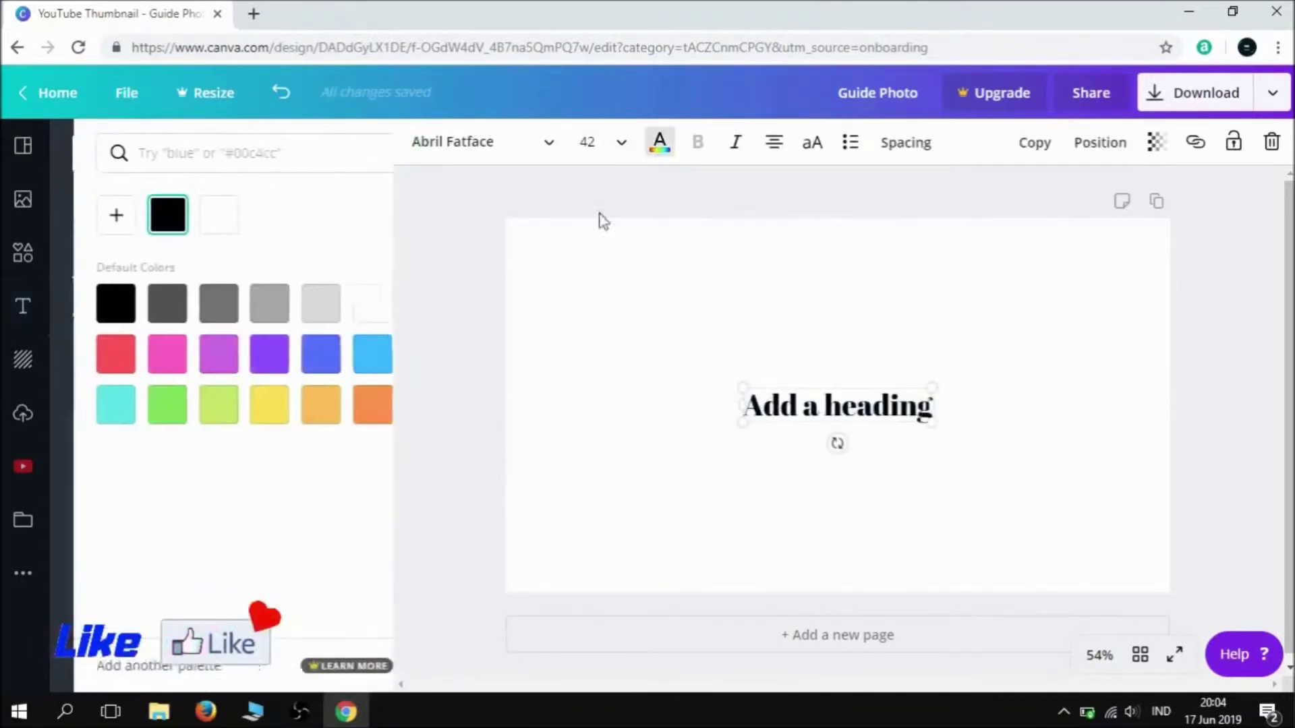
left_click(312, 310)
left_click(206, 315)
left_click(195, 353)
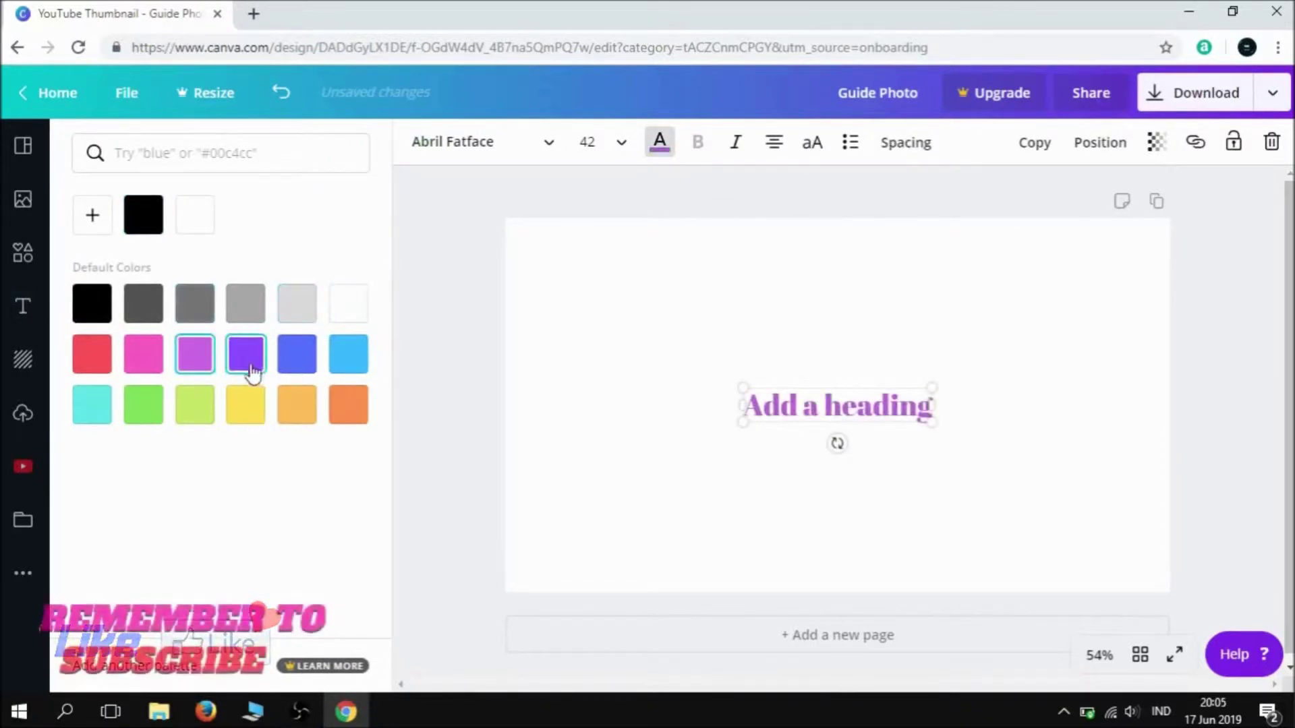
left_click(245, 353)
left_click(195, 405)
left_click(246, 404)
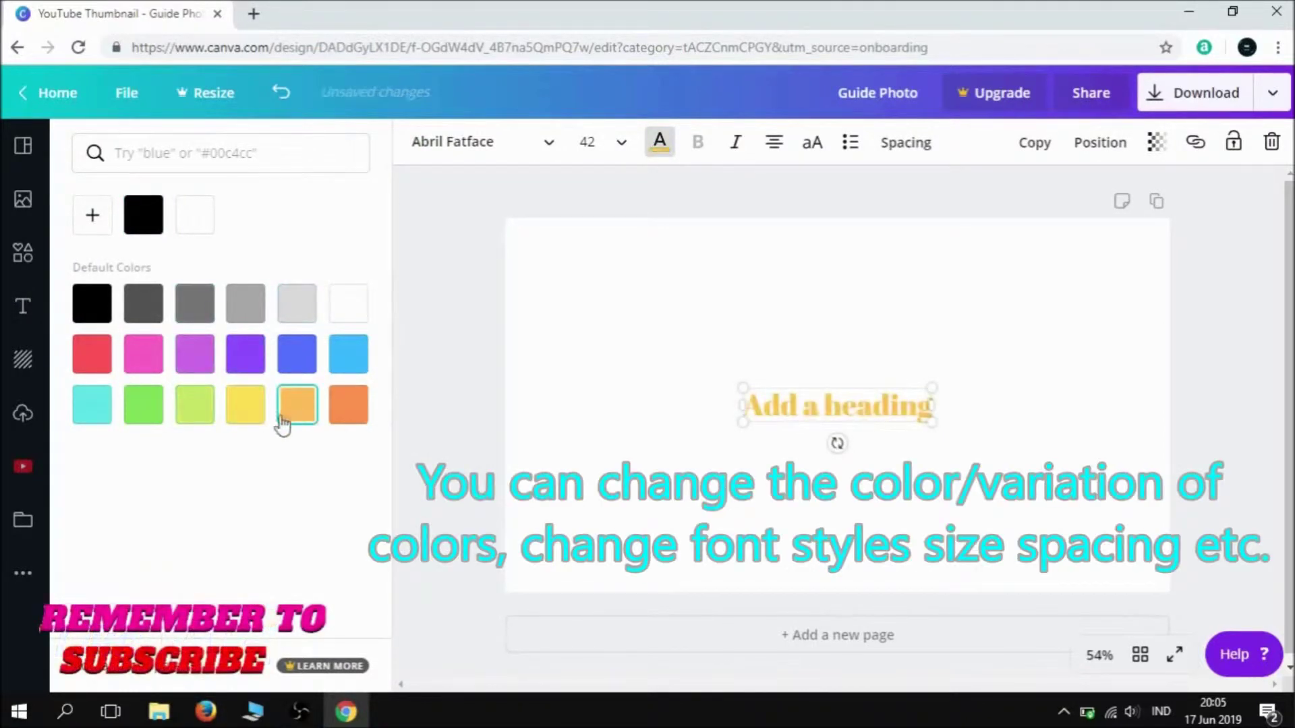
left_click(83, 225)
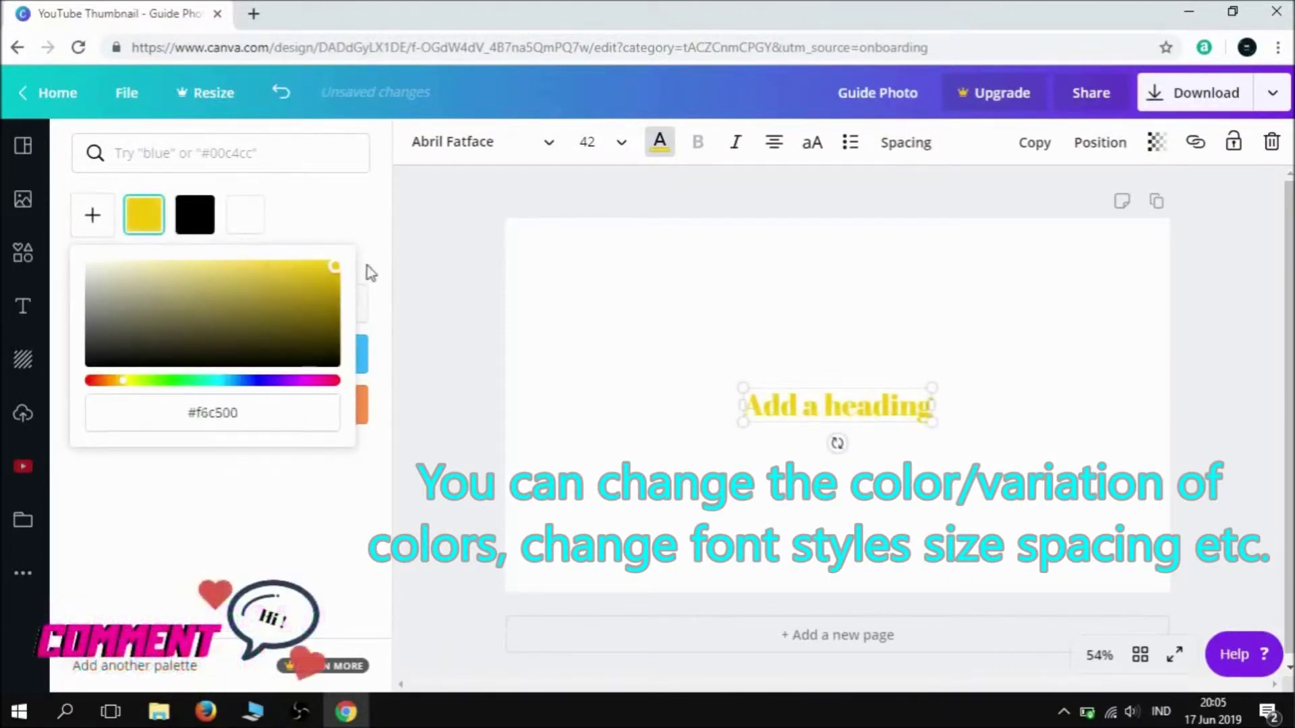
left_click_drag(358, 272, 330, 340)
left_click_drag(194, 336, 112, 289)
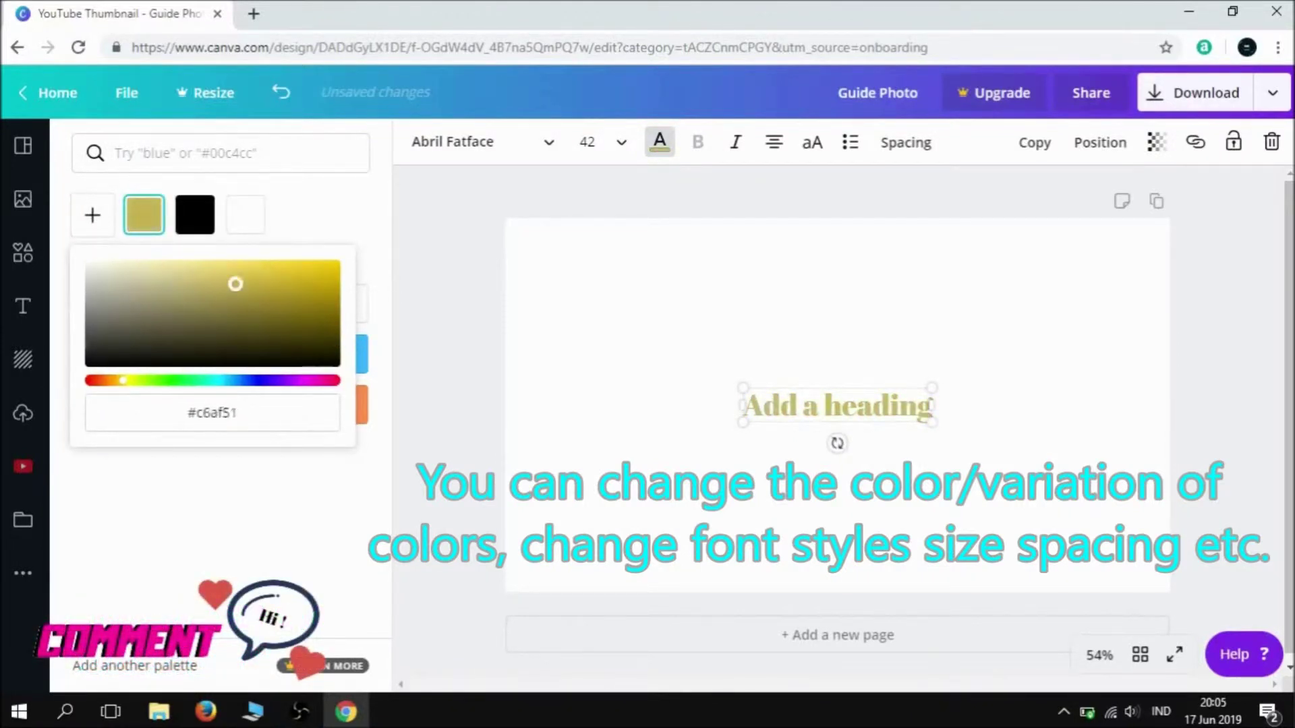
left_click_drag(131, 391, 326, 382)
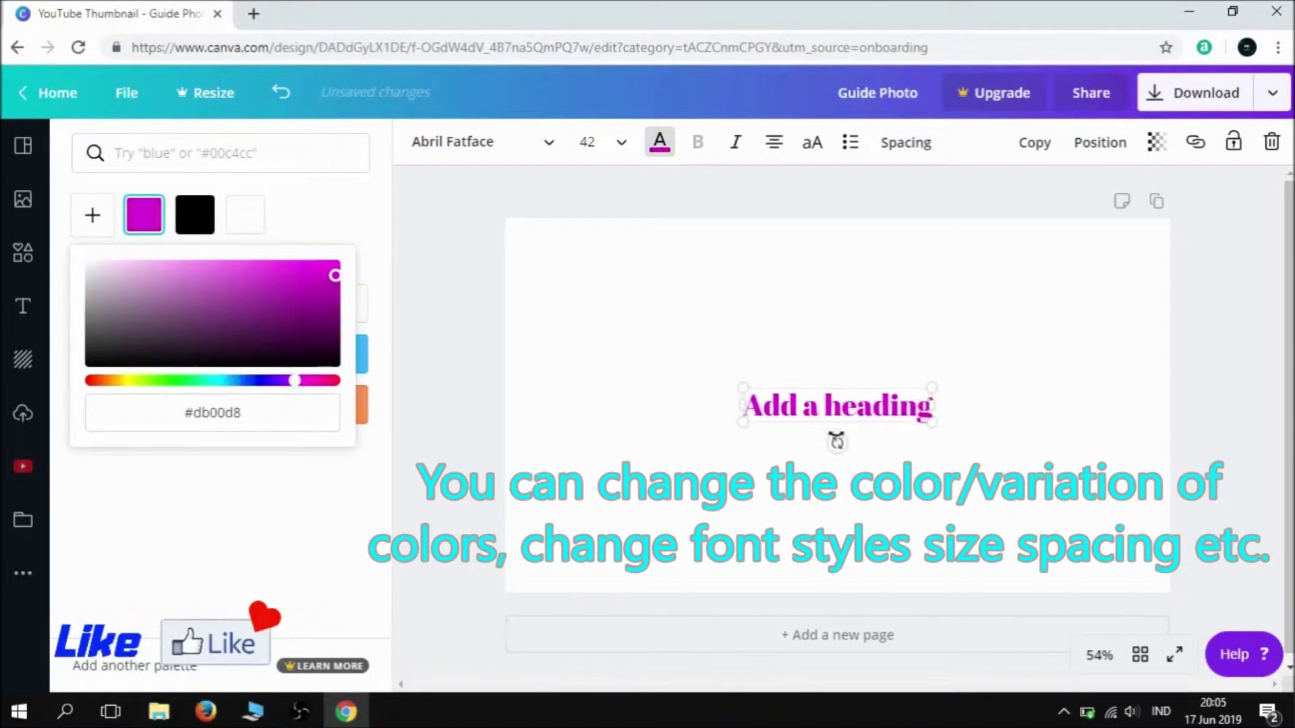
Retype the heading text as THUMBNAIL.
double_click(820, 403)
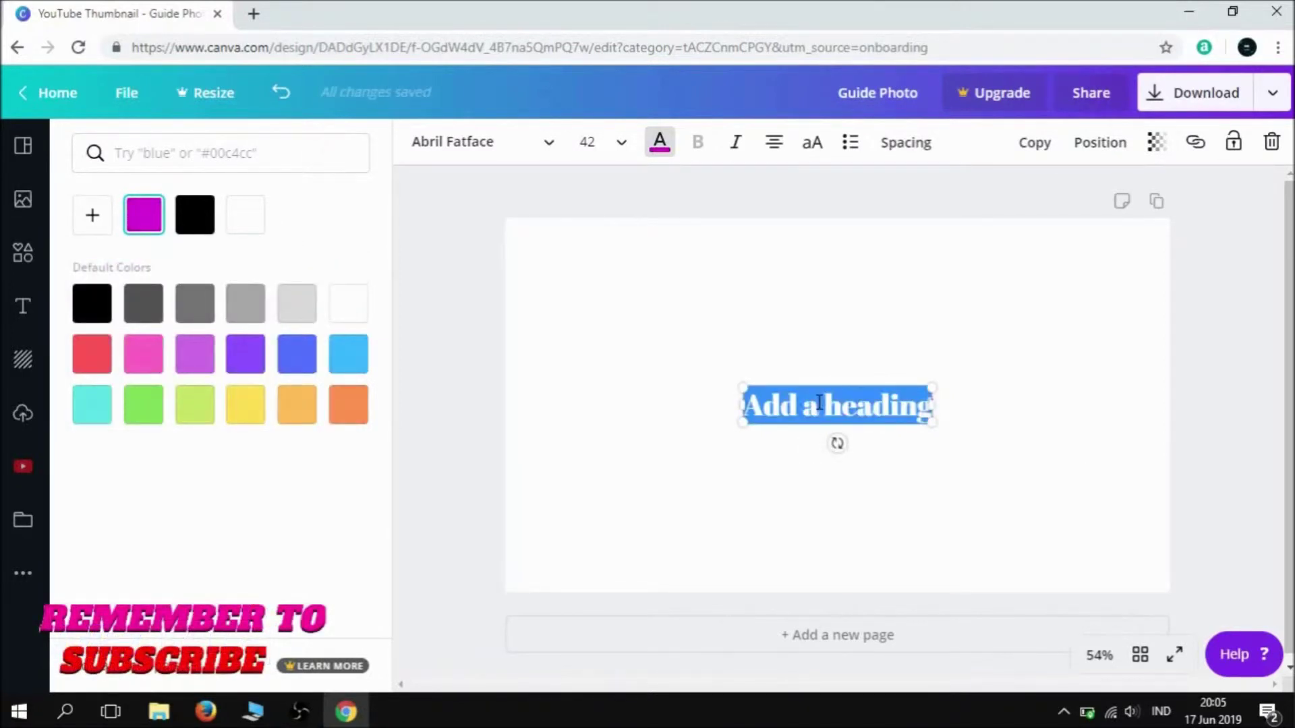
type("TJ")
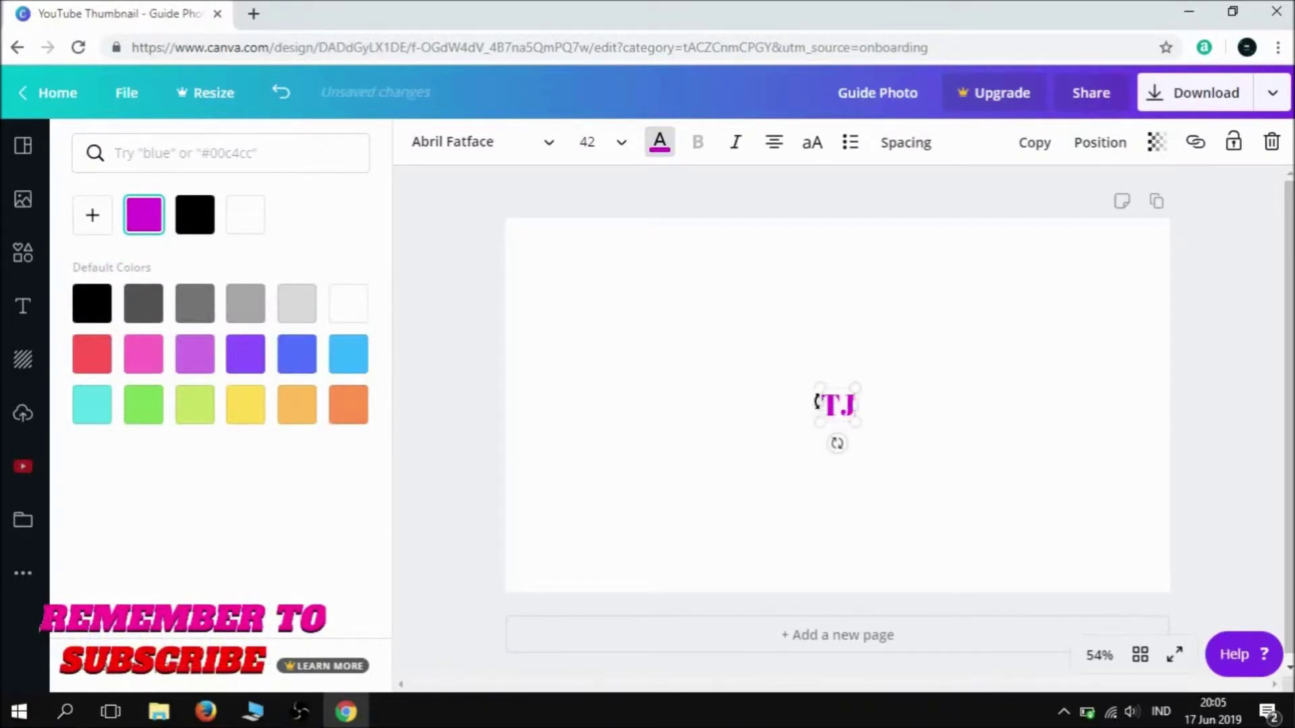
type("BNAIL")
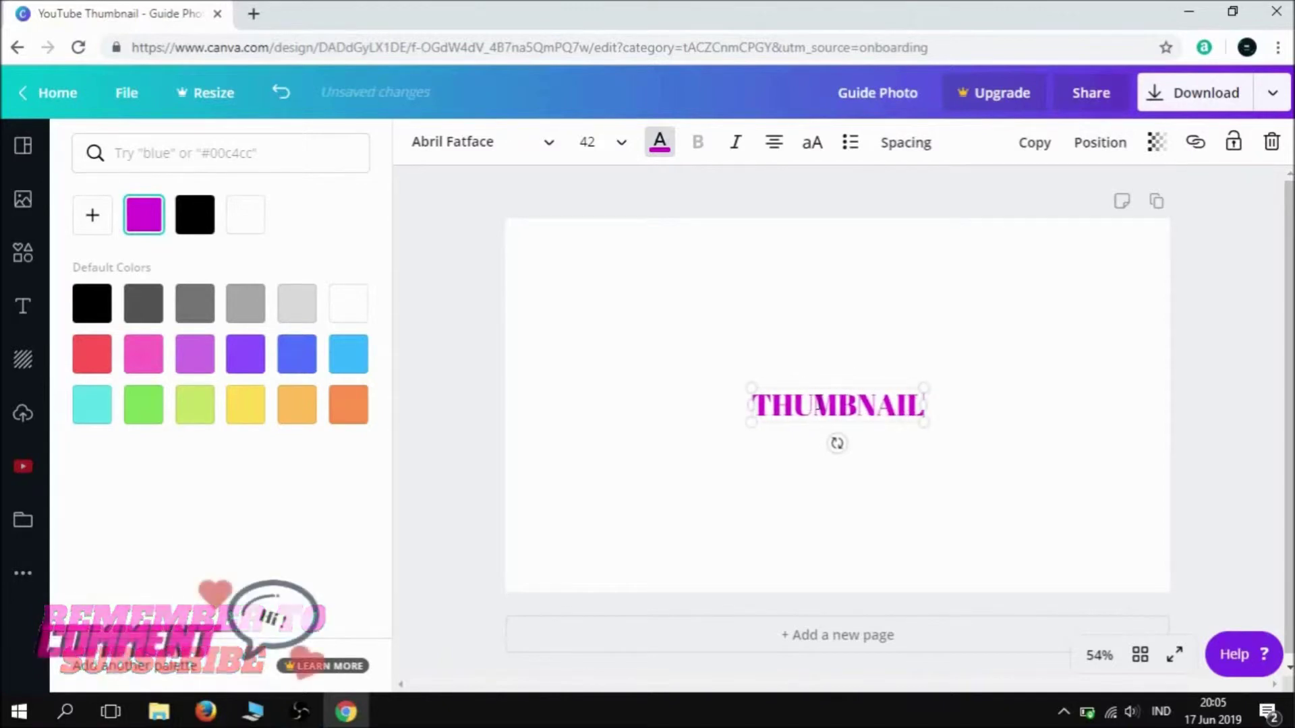
left_click(733, 348)
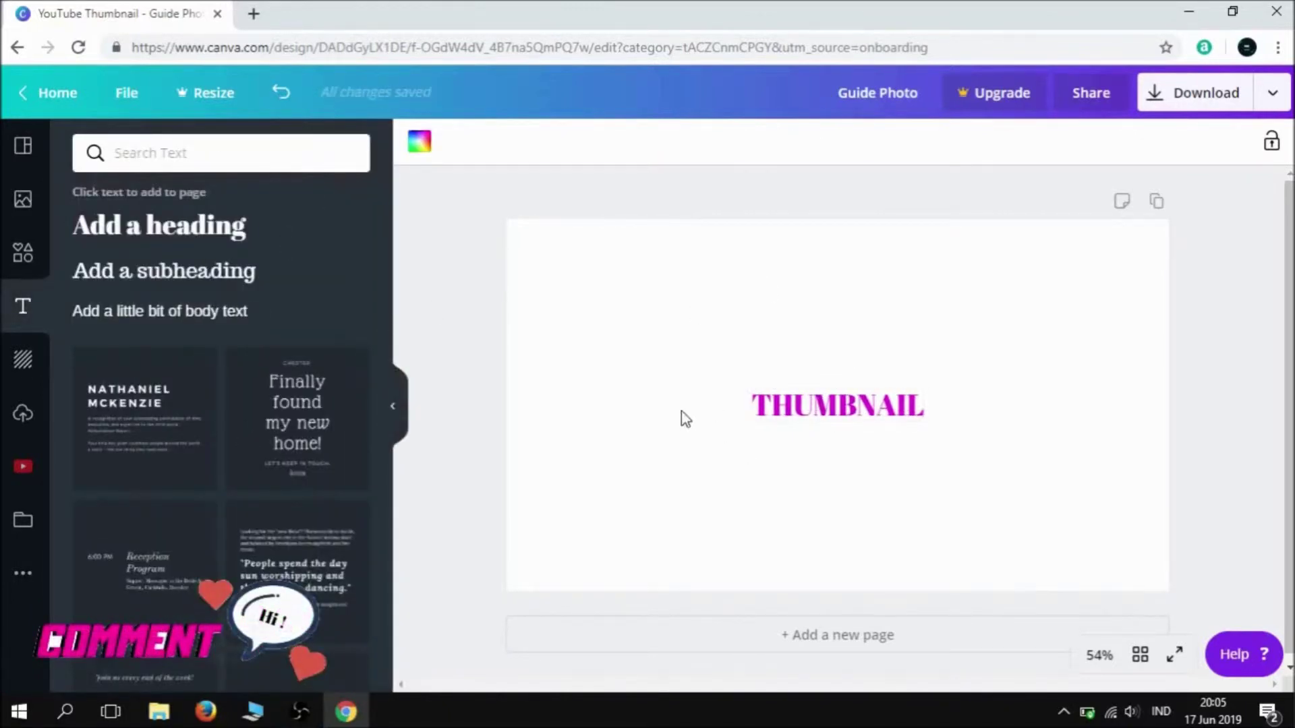
Set the page background to the dark starry night-sky image from the Backgrounds gallery.
left_click(23, 359)
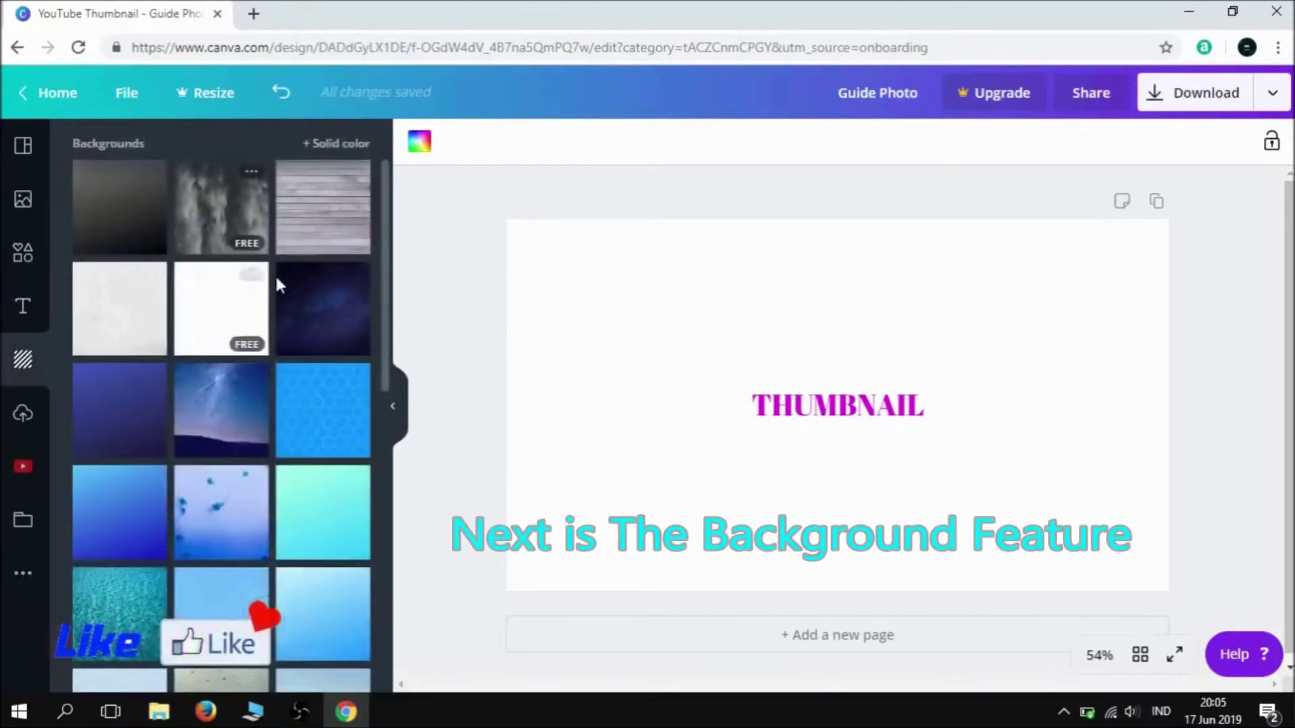
scroll(202, 445, "down", 2)
scroll(289, 434, "down", 4)
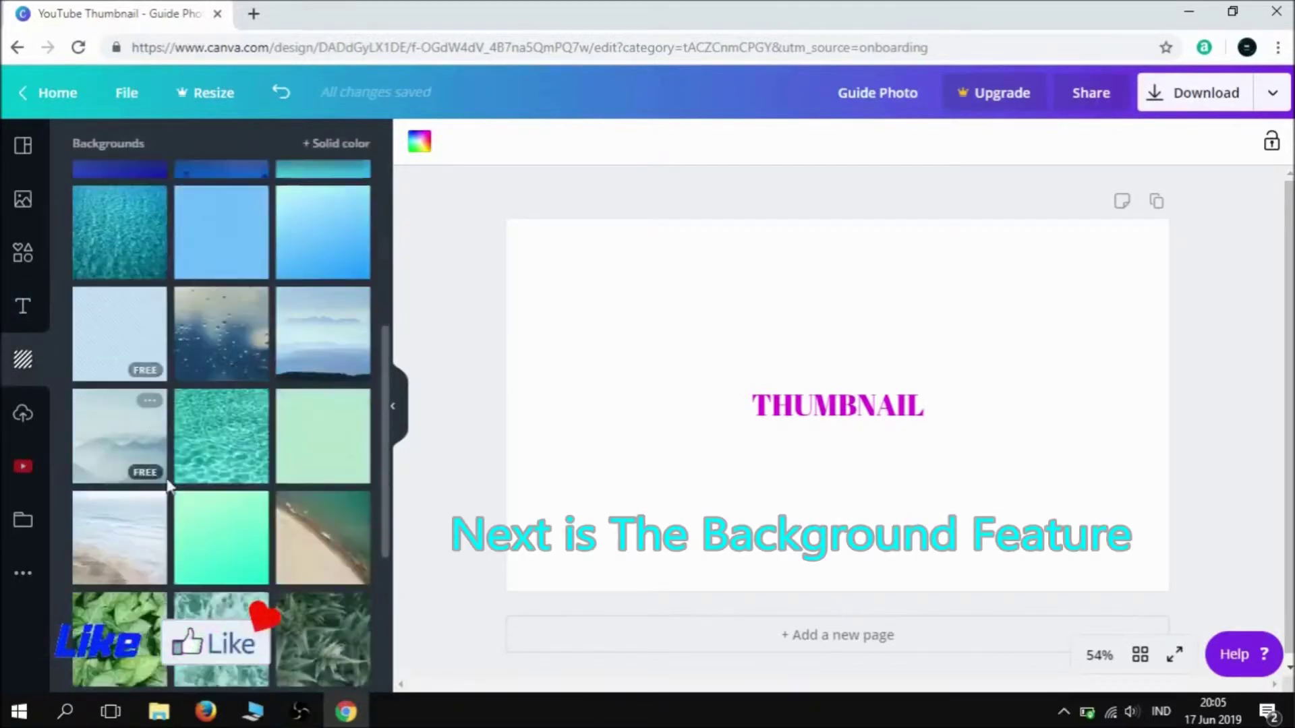
scroll(270, 479, "up", 2)
scroll(241, 472, "up", 4)
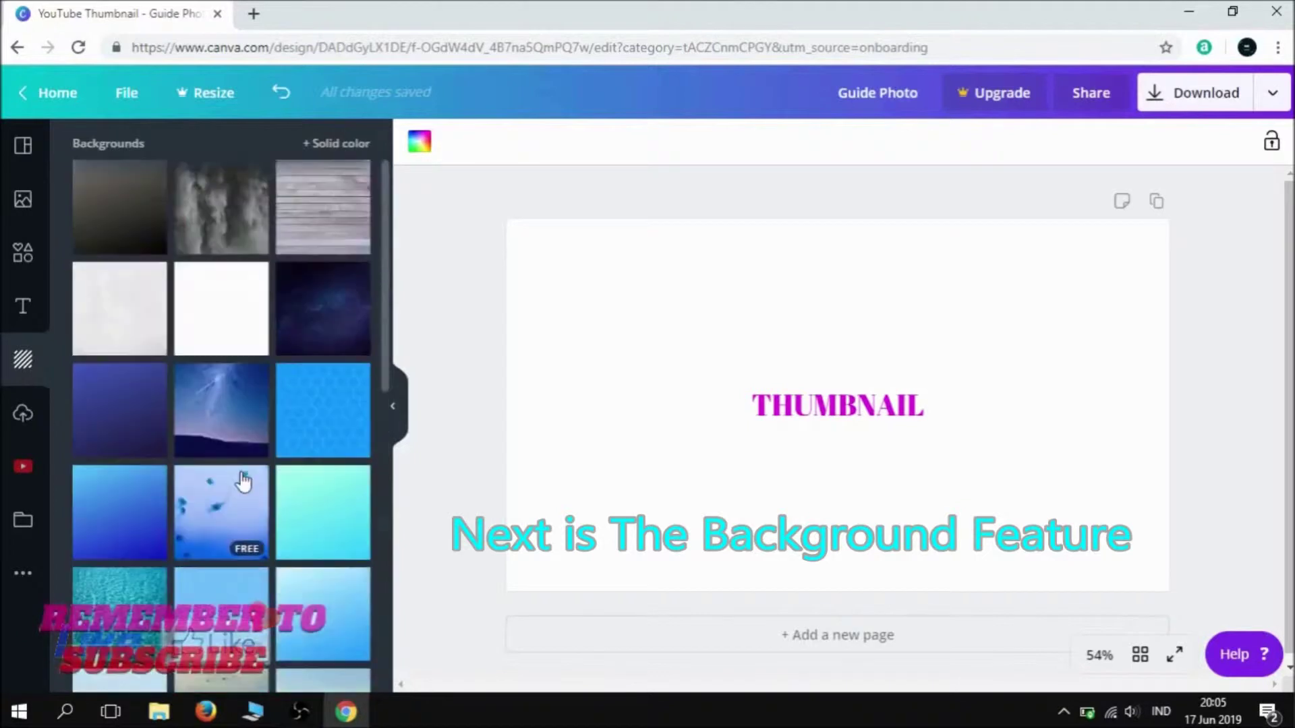
left_click(325, 146)
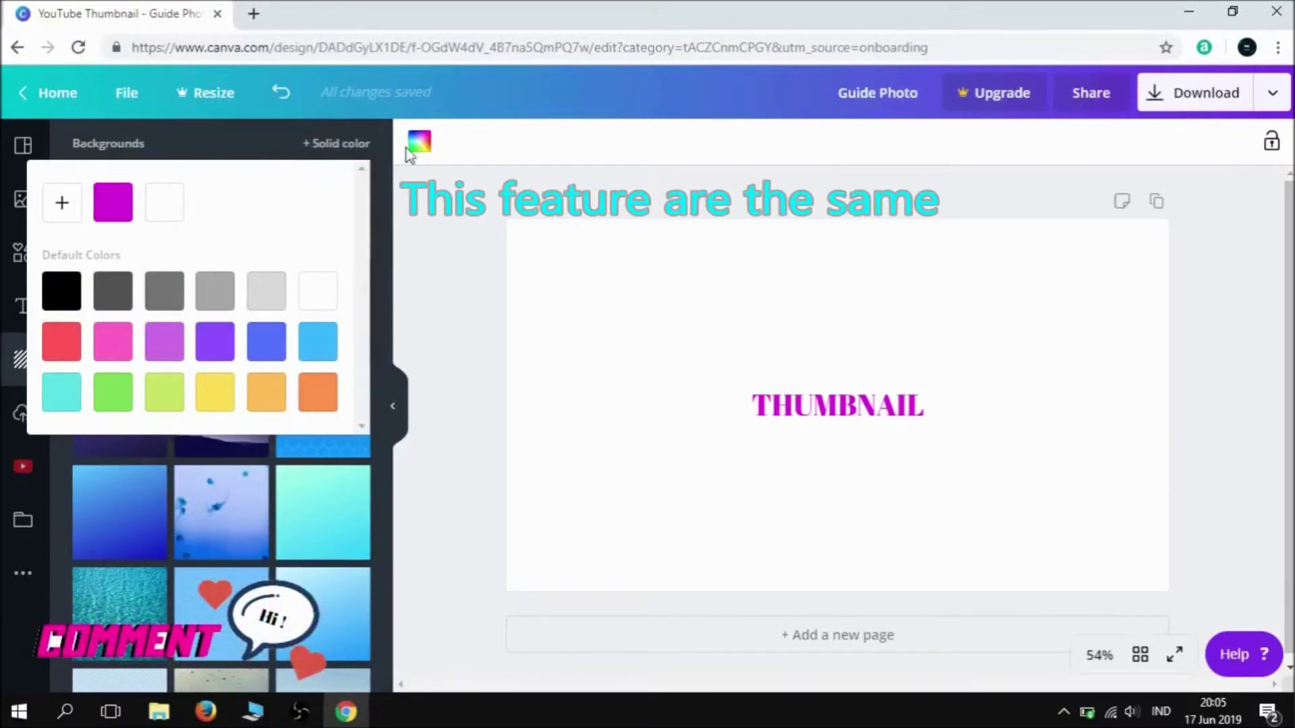
left_click(123, 145)
scroll(310, 336, "up", 2)
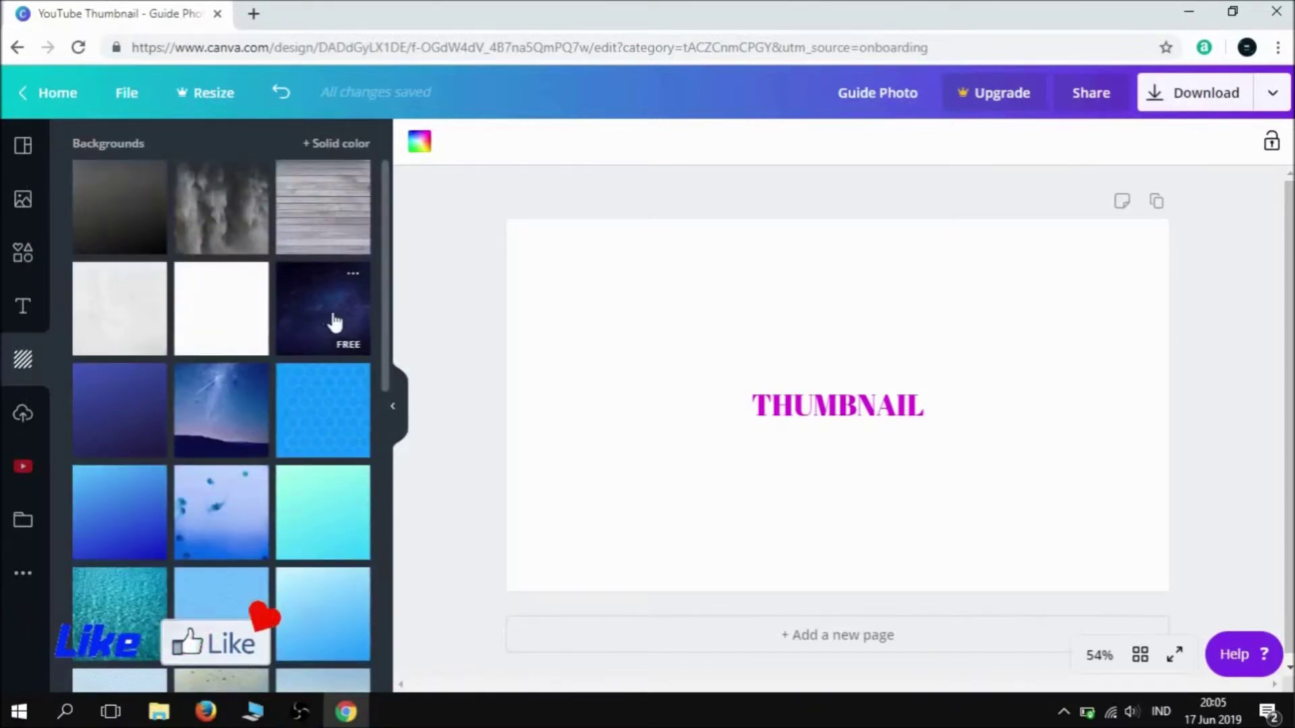
left_click(327, 300)
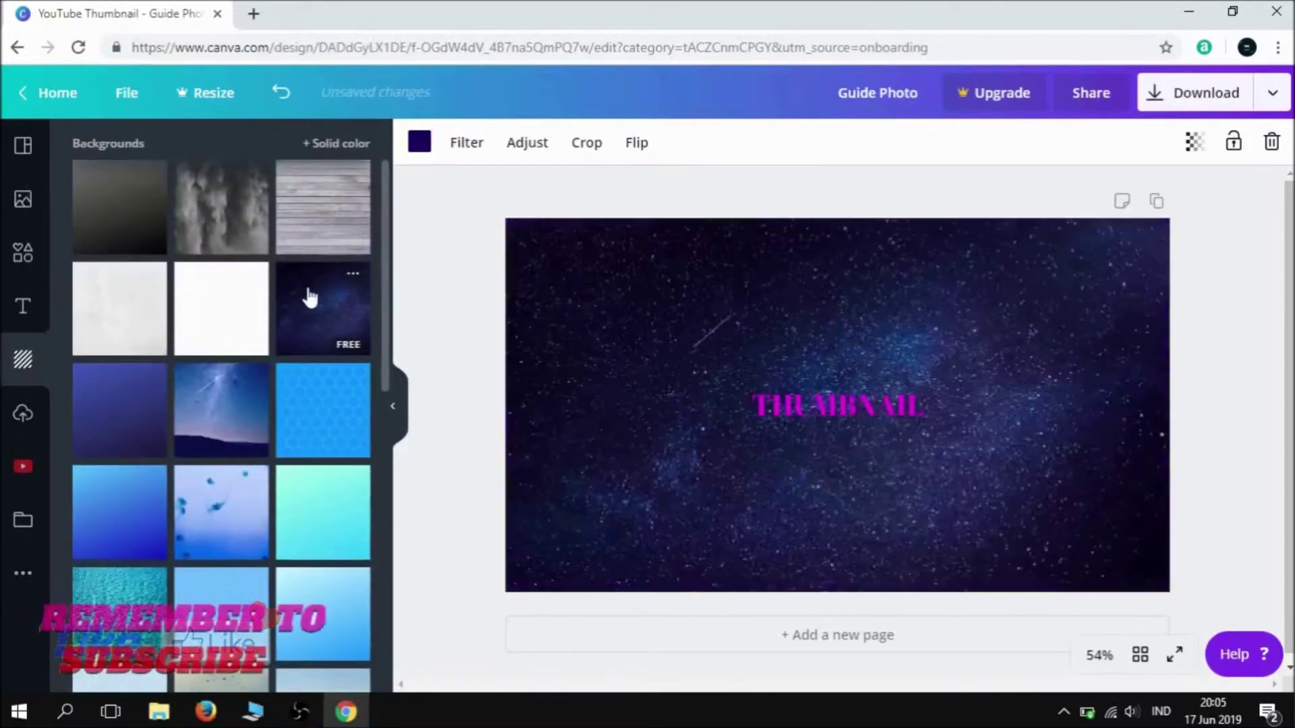
Reposition the THUMBNAIL heading on the starry page.
left_click(875, 412)
left_click_drag(846, 404, 835, 423)
left_click(835, 423)
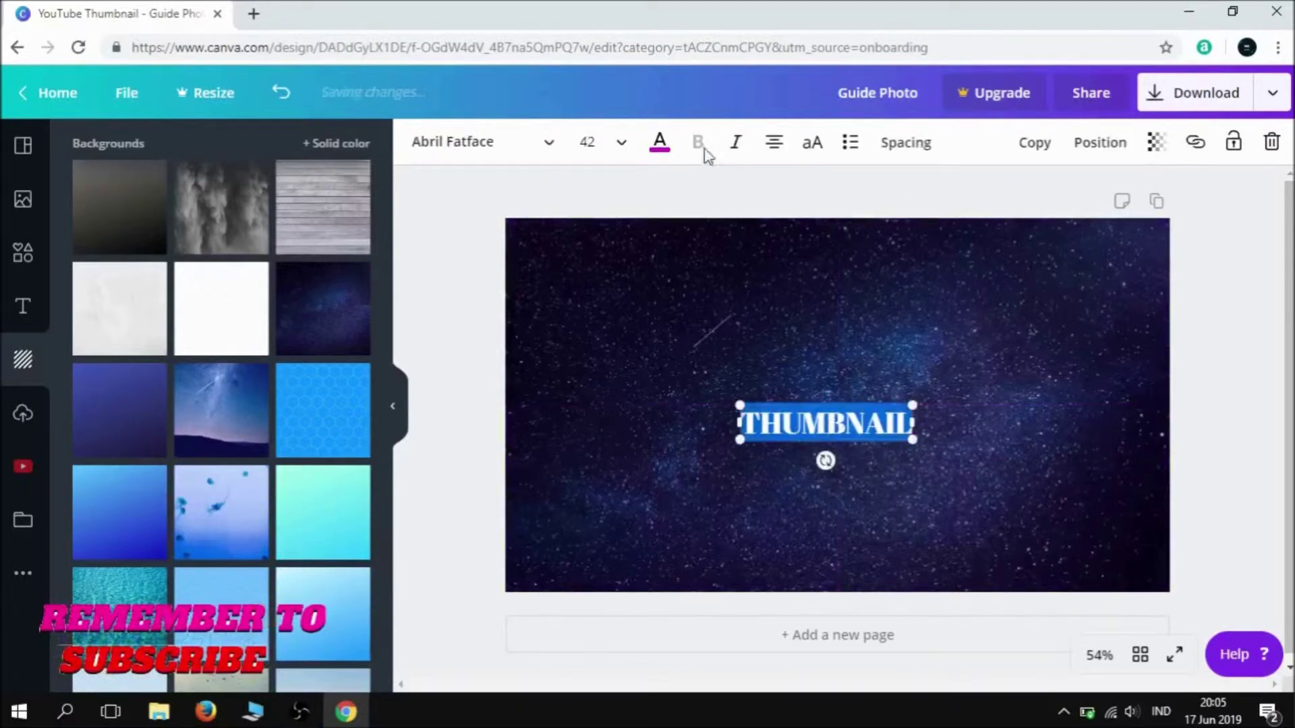
left_click(662, 143)
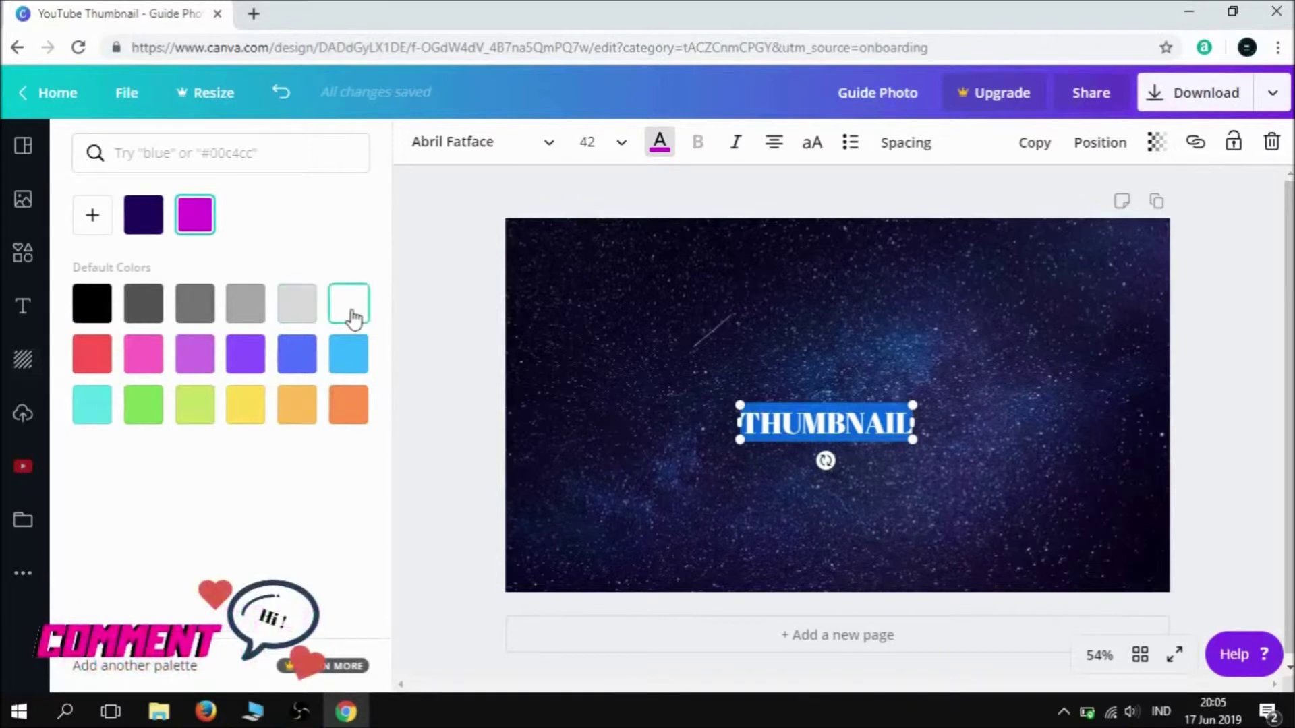
left_click(716, 423)
left_click_drag(810, 423, 705, 404)
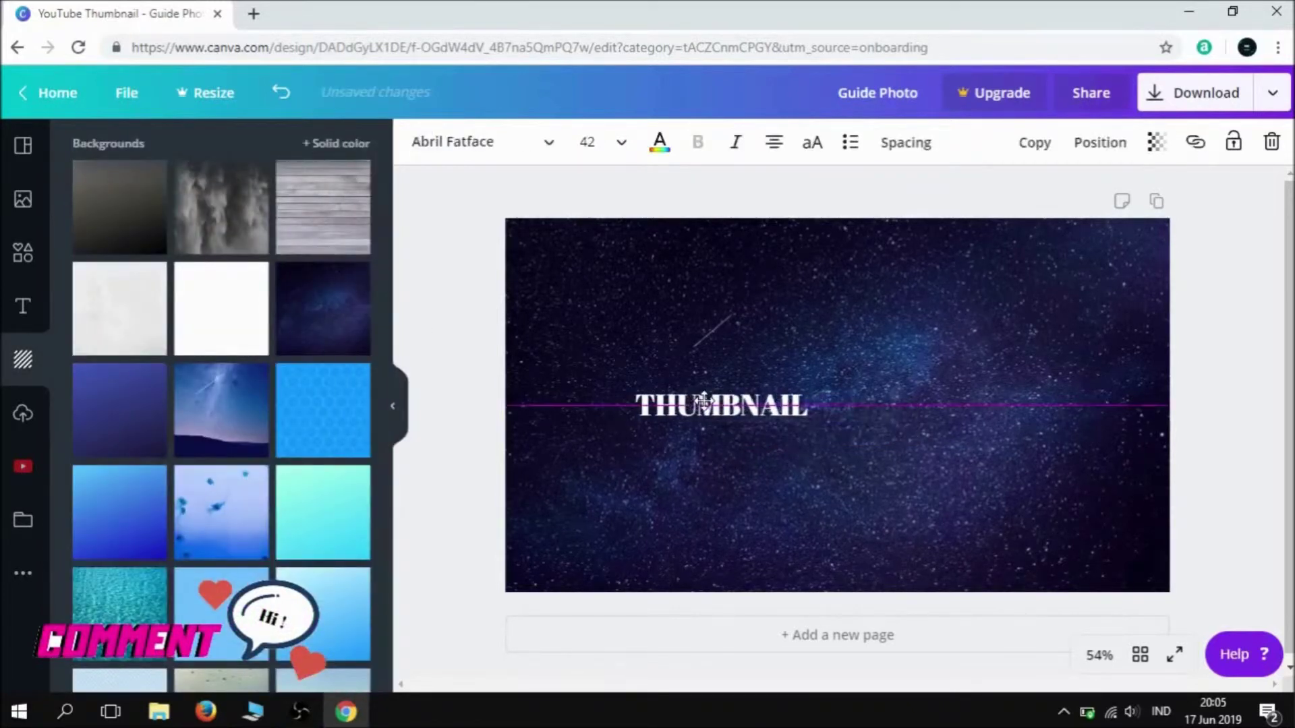
left_click(704, 405)
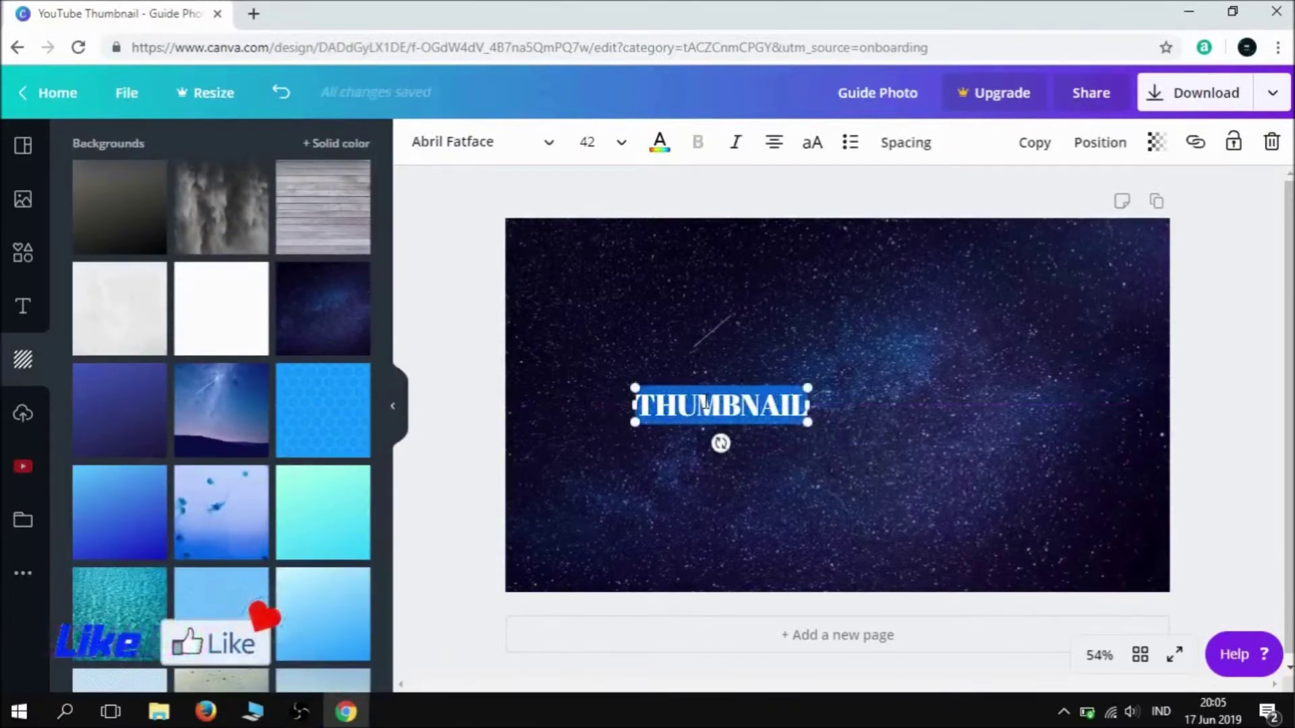
left_click(876, 469)
mouse_move(705, 403)
left_mouse_down()
mouse_move(653, 396)
mouse_move(811, 370)
left_mouse_up()
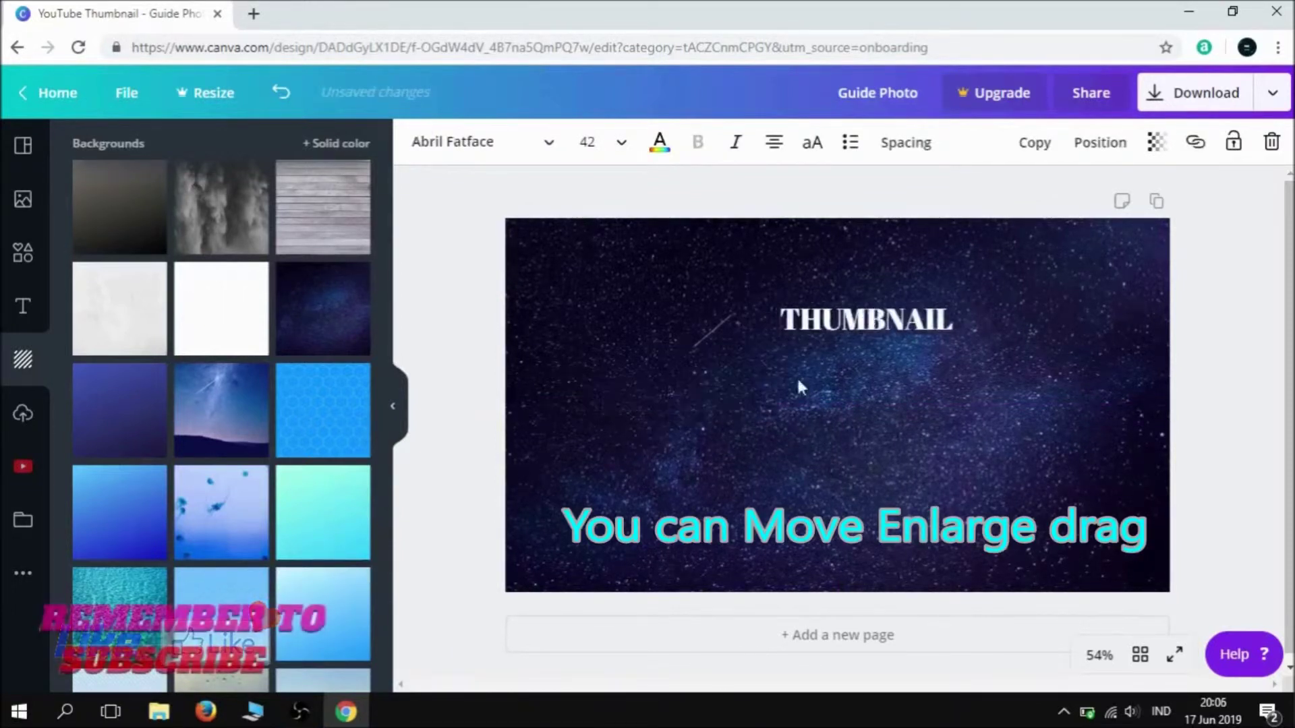
Enlarge the THUMBNAIL title to size 92.9, non-italic with changed alignment, and recentre it.
mouse_move(892, 390)
left_mouse_down()
mouse_move(906, 447)
mouse_move(964, 404)
left_mouse_up()
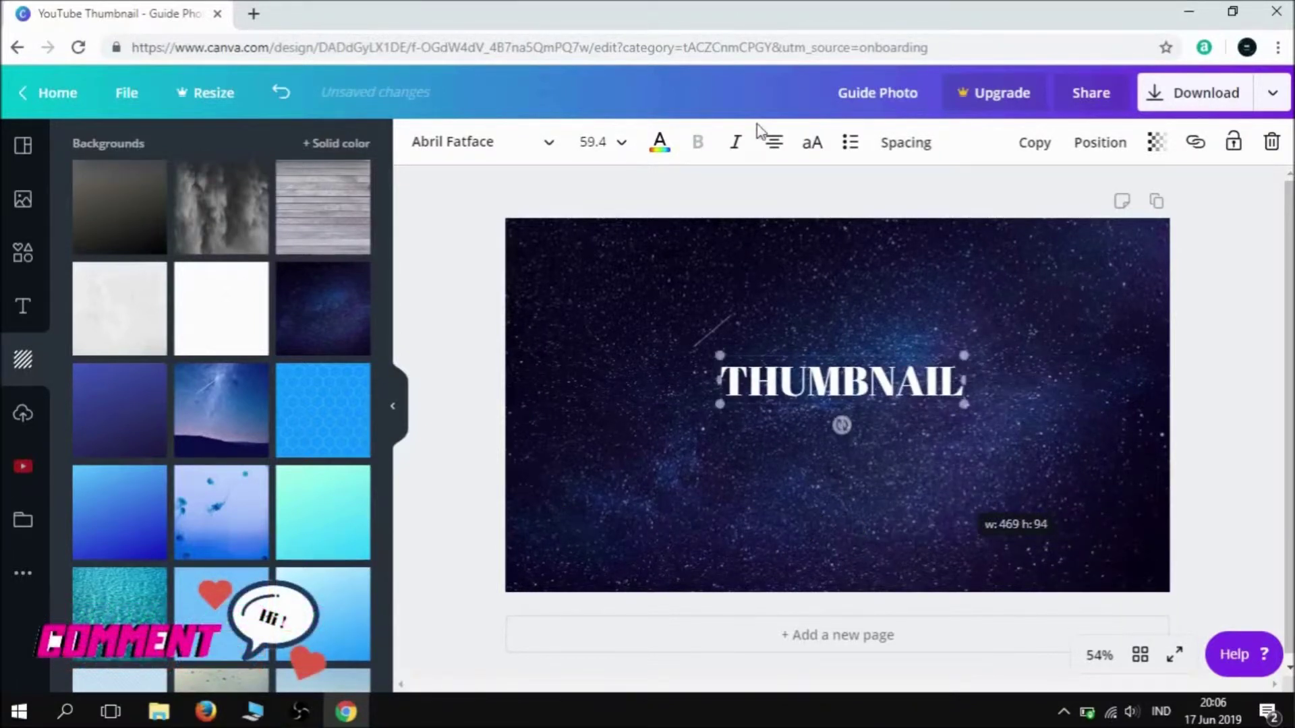
left_click(739, 143)
left_click(739, 144)
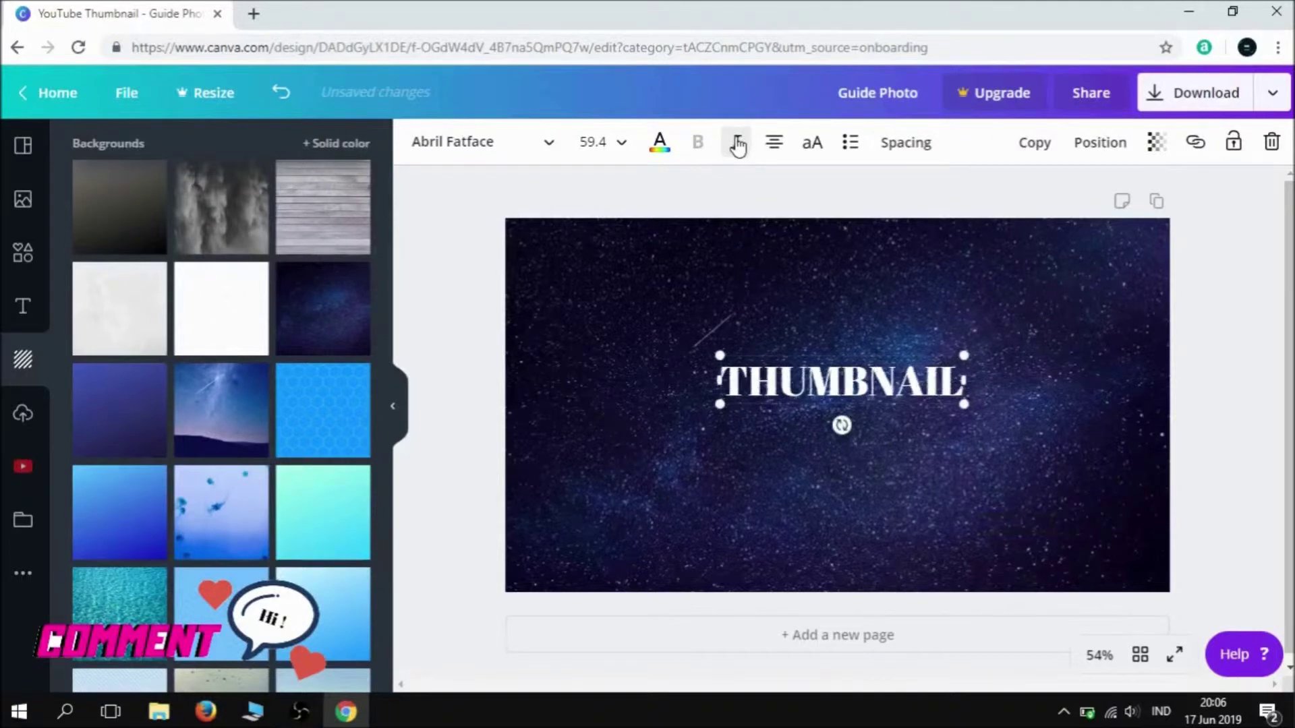
left_click(775, 148)
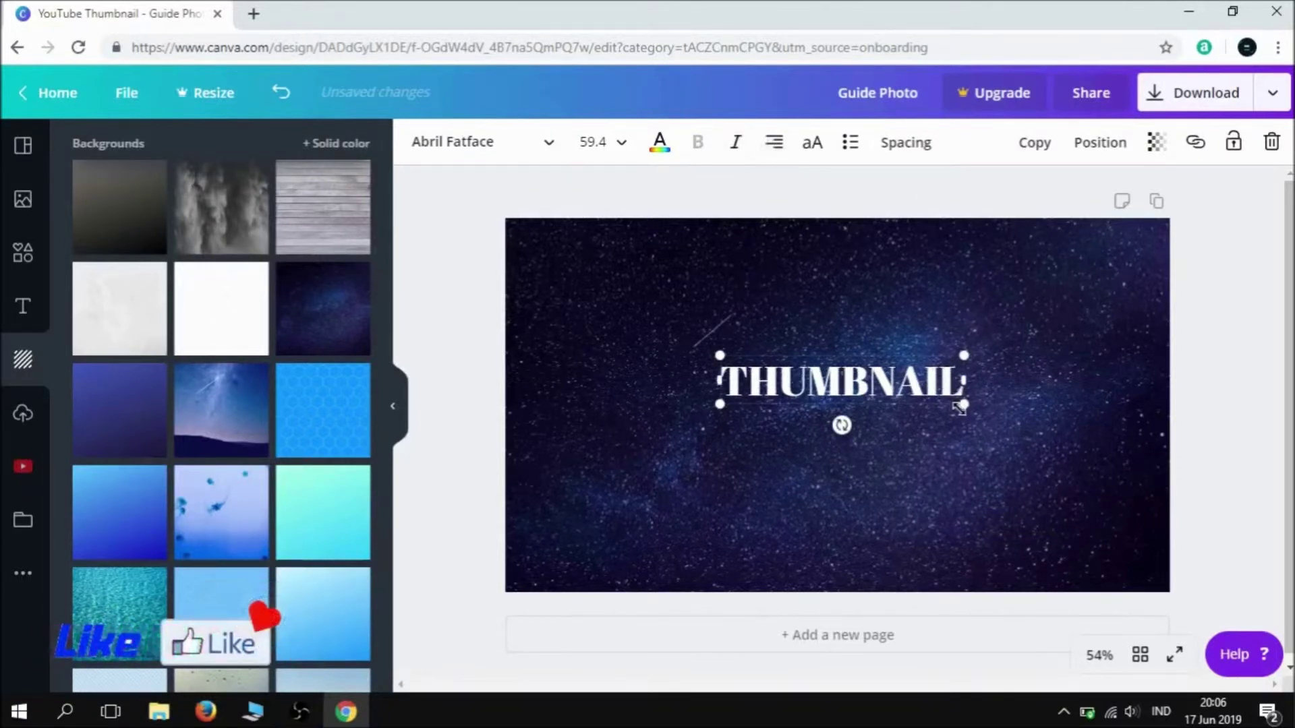
left_click_drag(960, 408, 983, 533)
left_click_drag(828, 397, 754, 379)
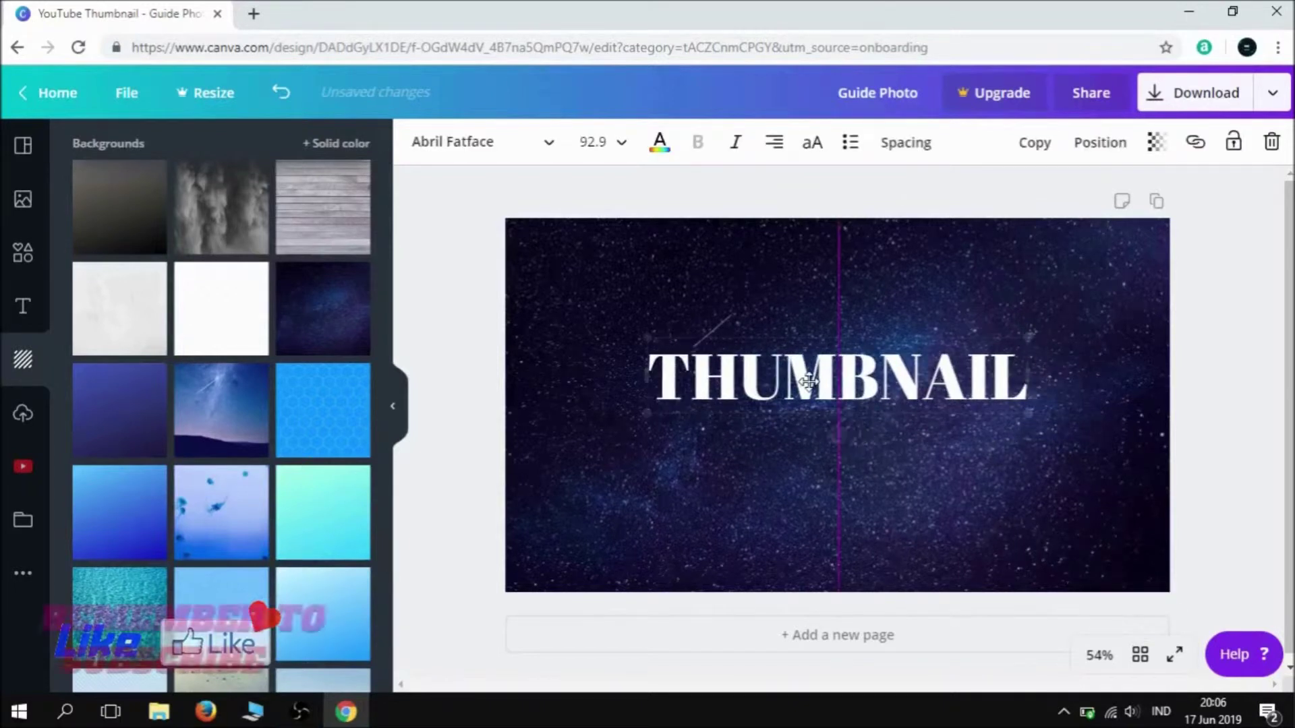
Apply uppercase lettering to the THUMBNAIL title and reselect it.
left_click(810, 153)
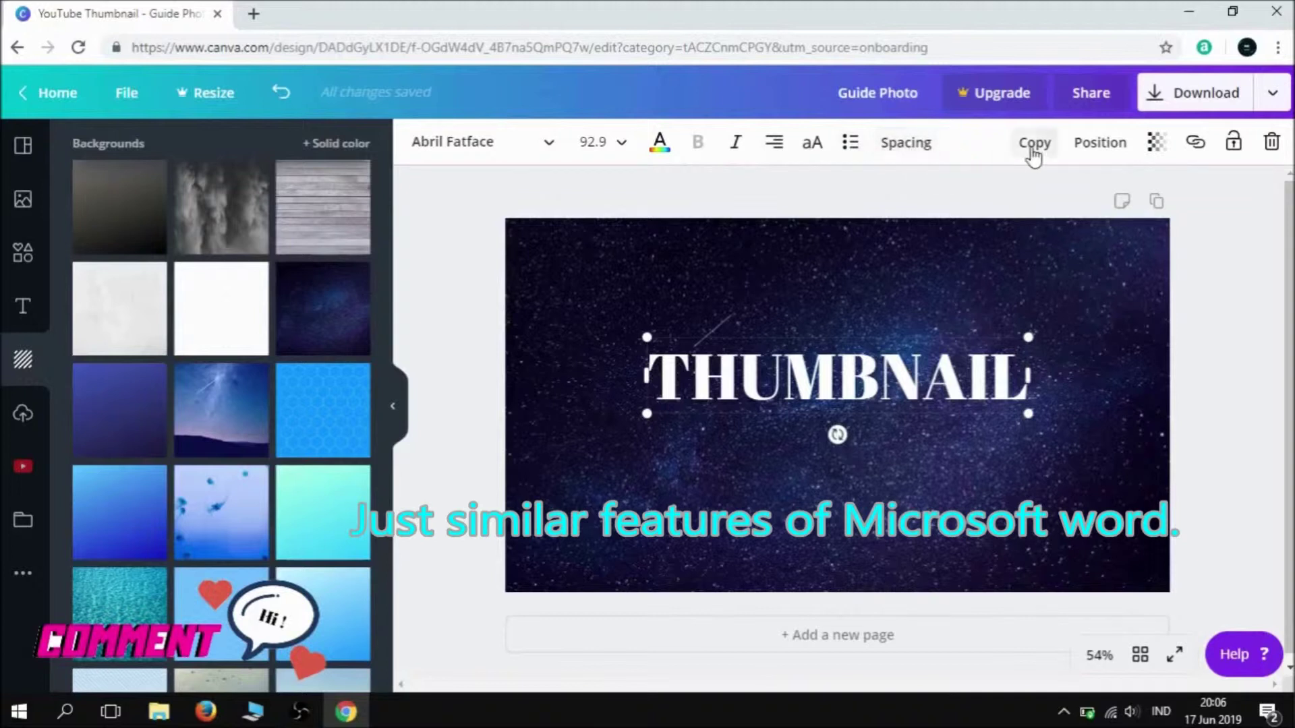
double_click(876, 355)
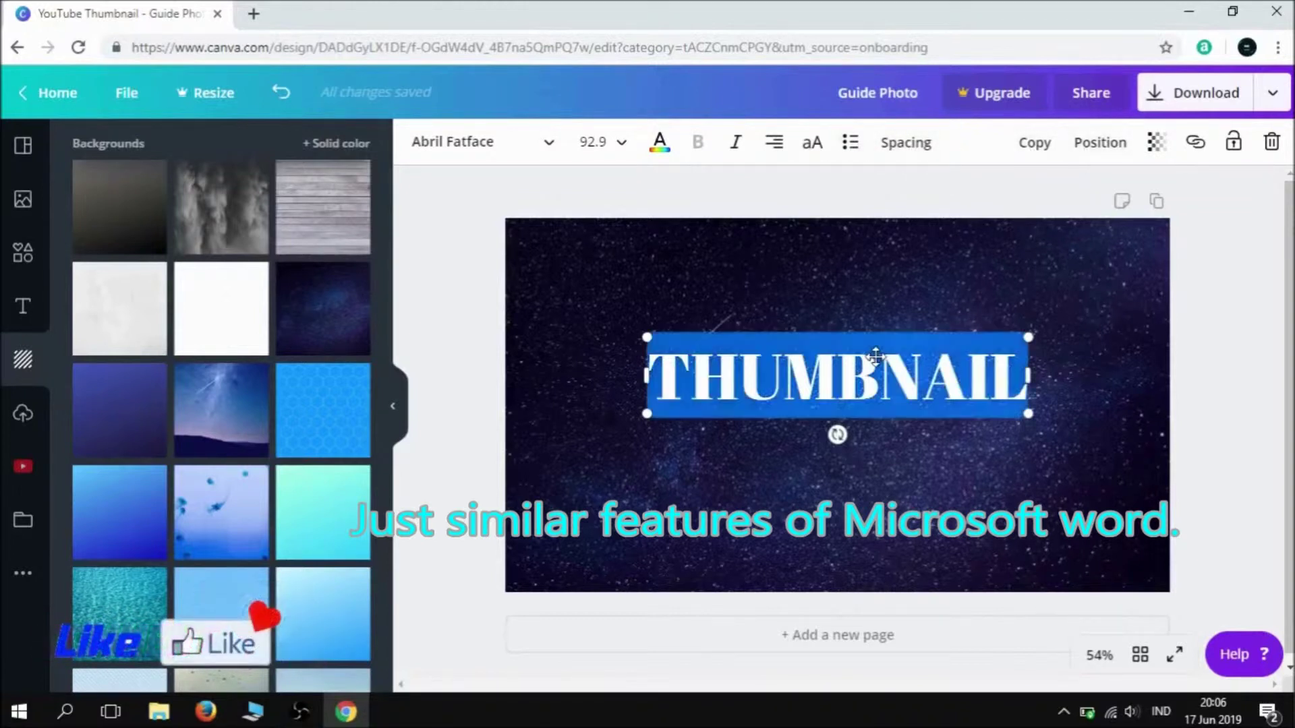
left_click(790, 548)
left_click(811, 403)
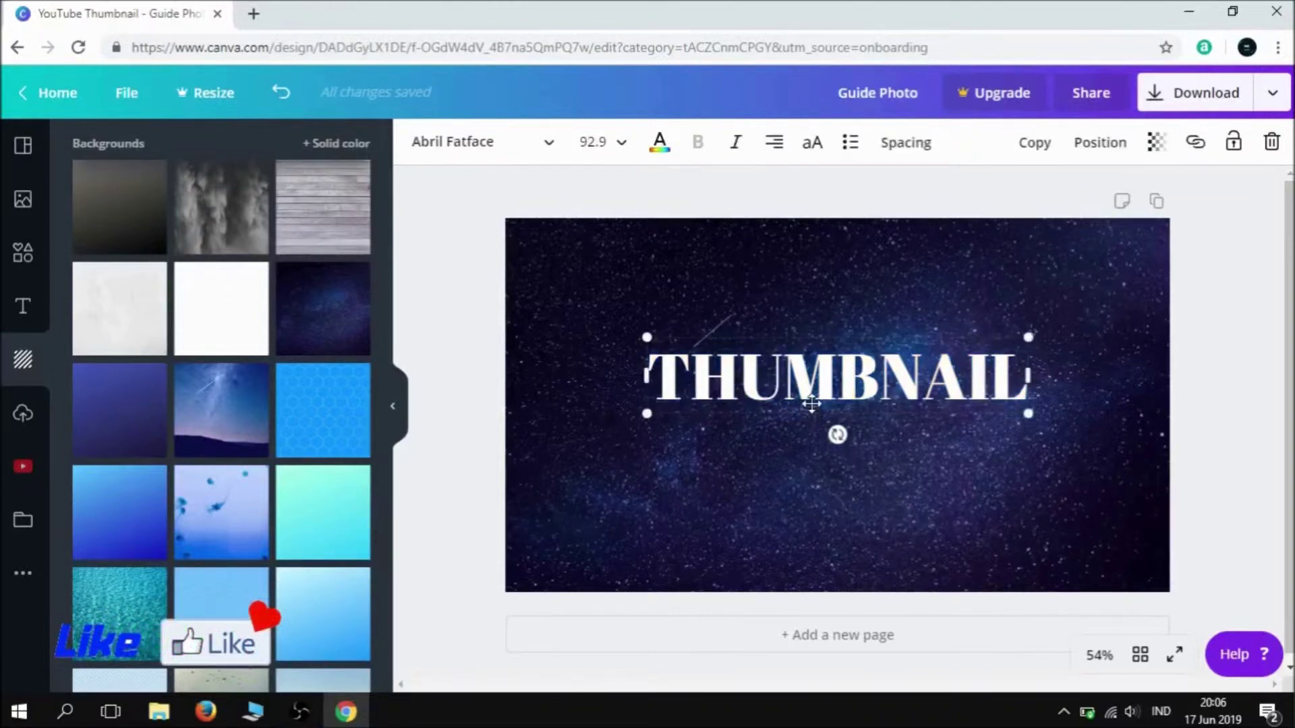
Duplicate the title, move the copy below, then delete both titles.
left_click(1033, 141)
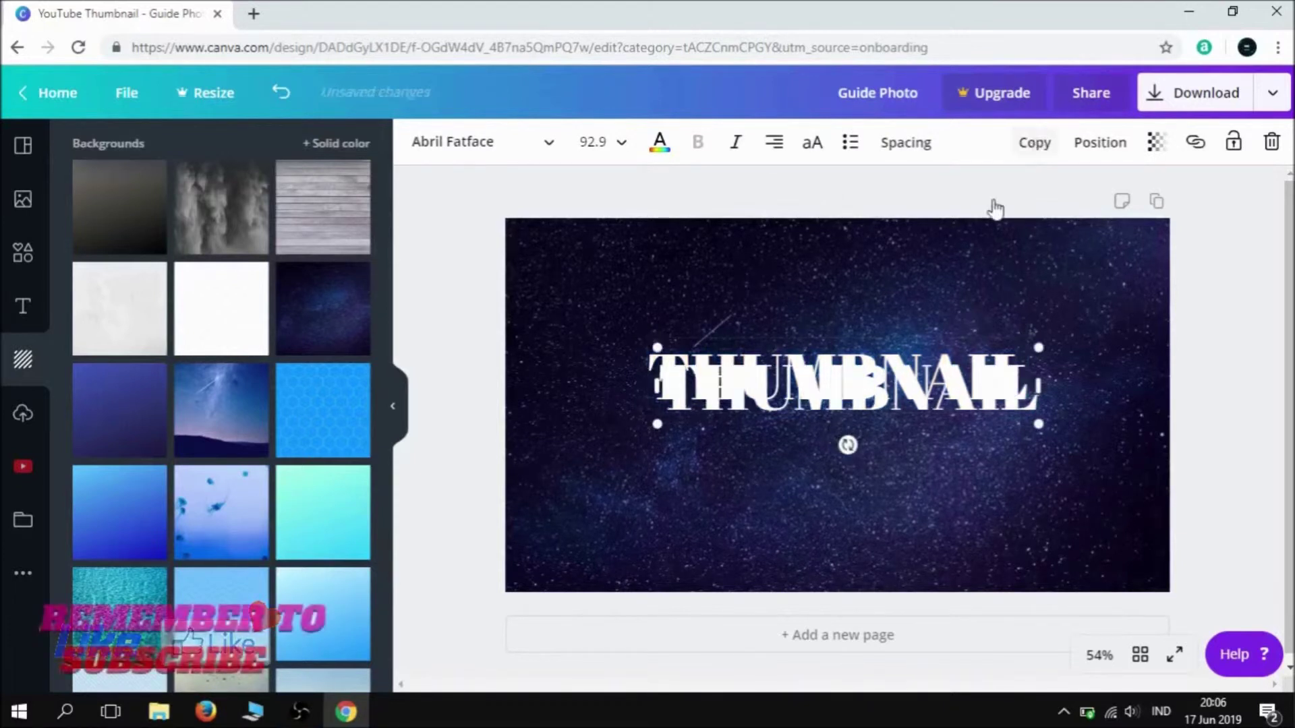
left_click(757, 497)
left_click_drag(771, 396, 752, 438)
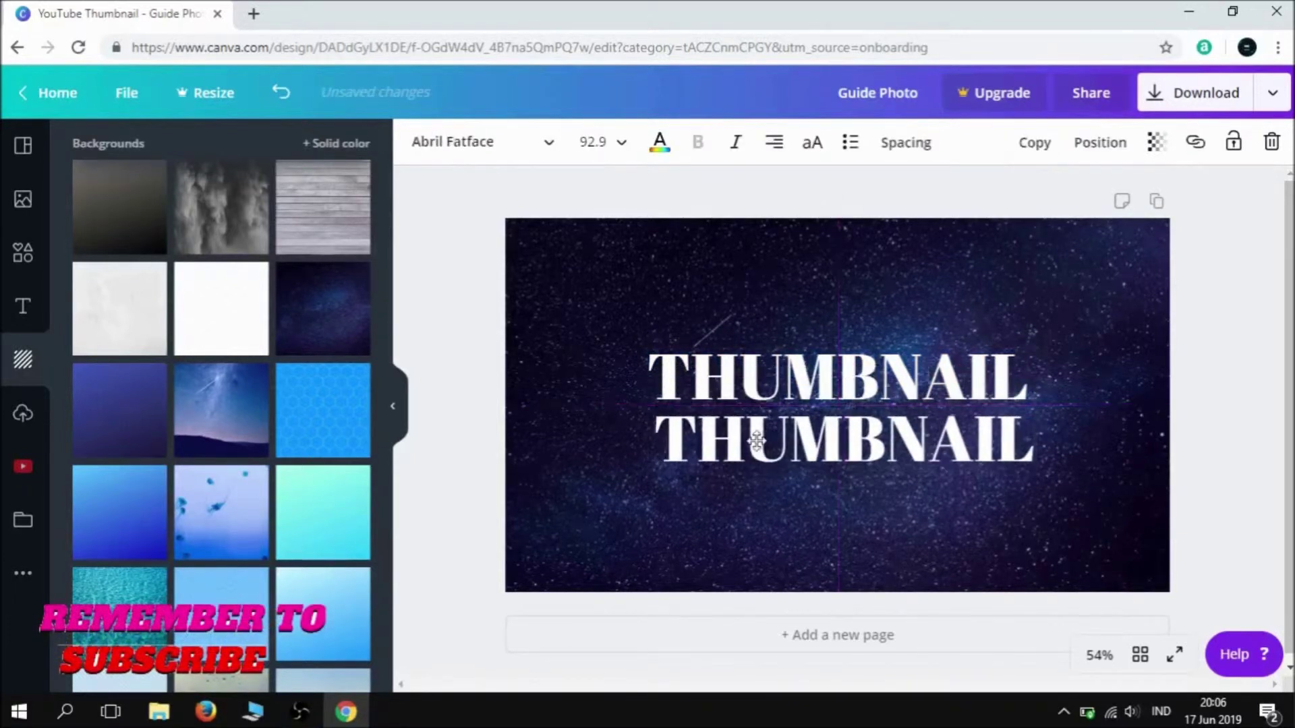
double_click(752, 438)
left_click(920, 408)
left_click_drag(1000, 521, 781, 345)
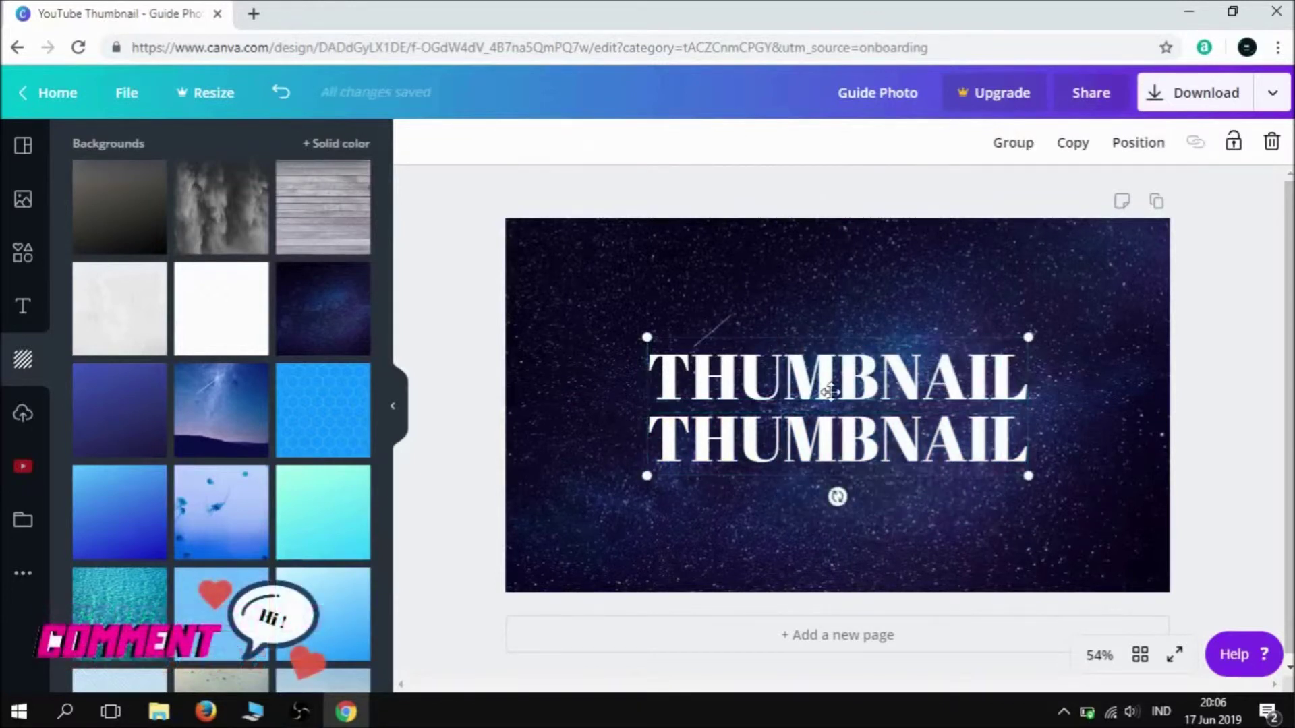
key("Delete")
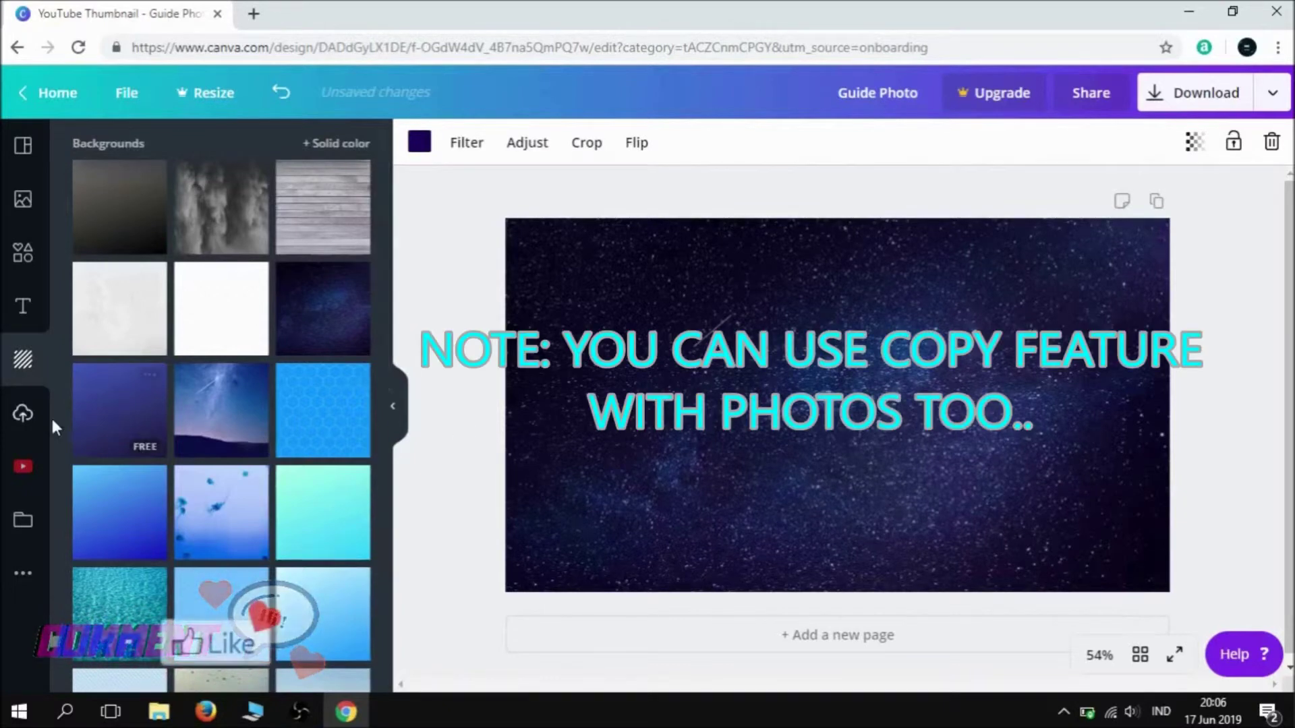
Upload the Sample image and add the dog photo to the thumbnail.
left_click(23, 413)
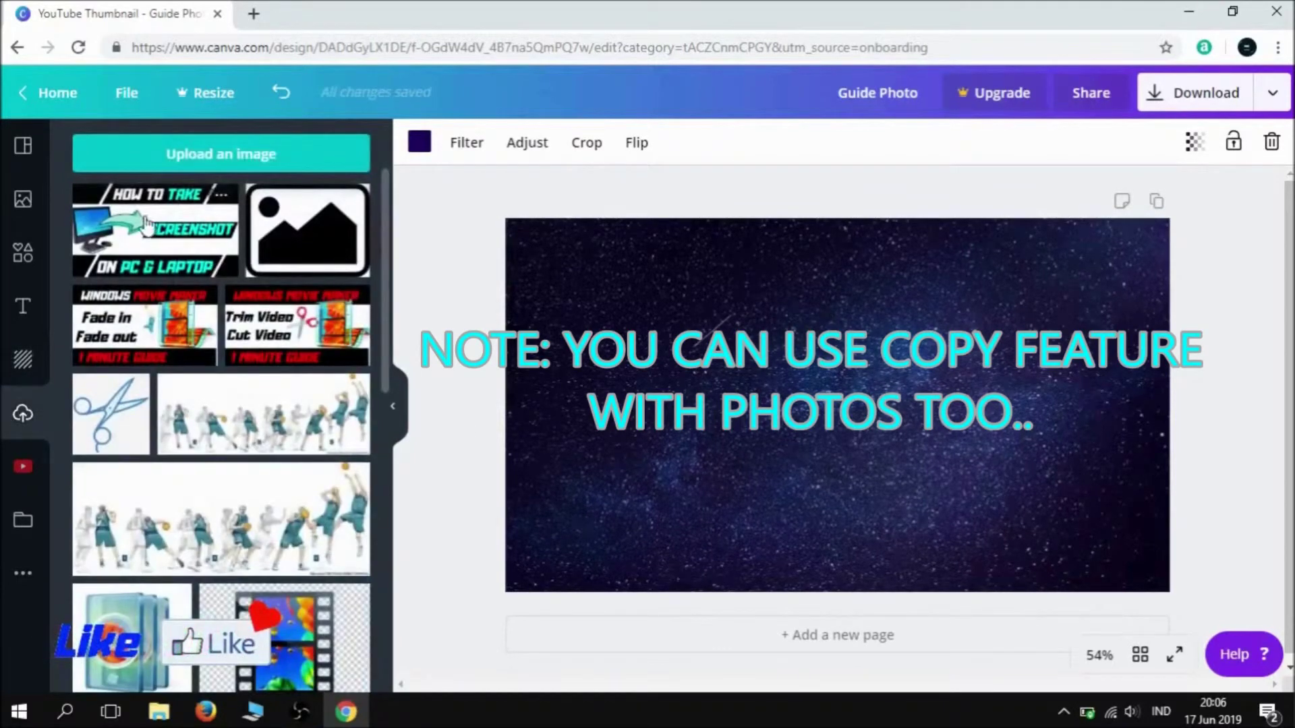
scroll(123, 388, "down", 3)
scroll(183, 402, "down", 1)
scroll(225, 407, "up", 2)
scroll(280, 405, "down", 2)
scroll(277, 405, "up", 4)
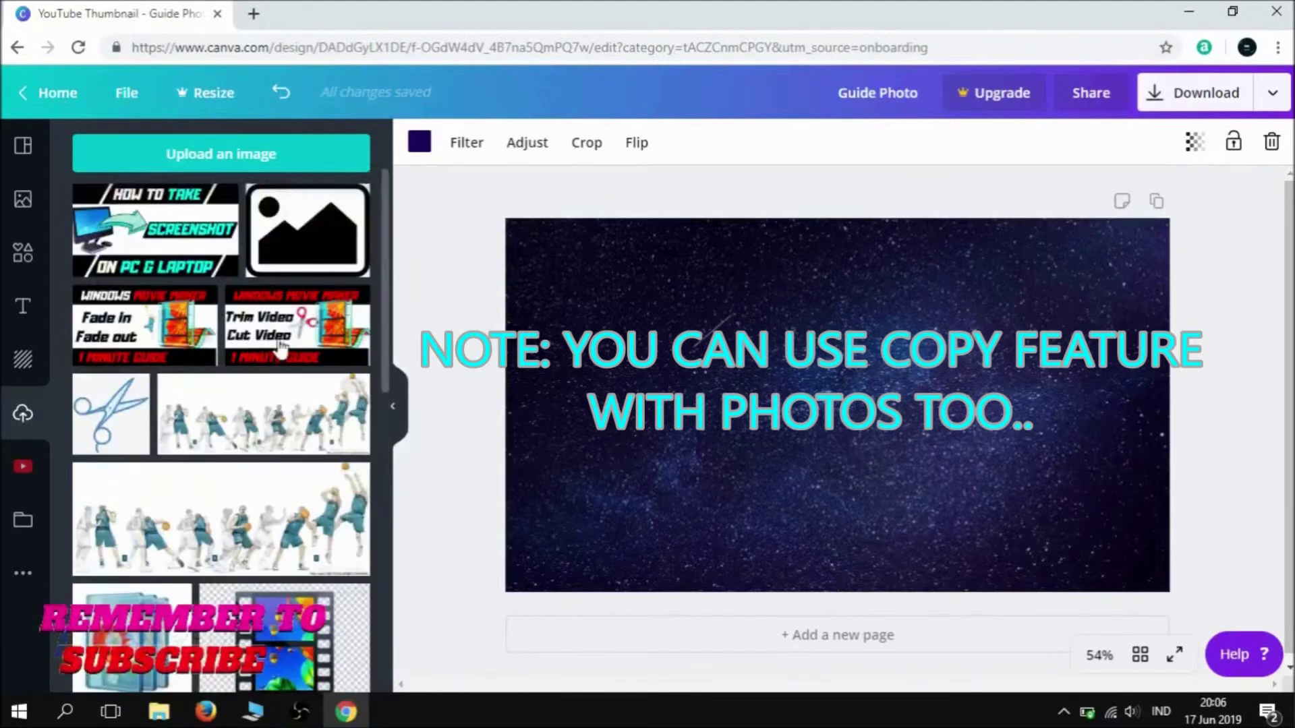
left_click(232, 155)
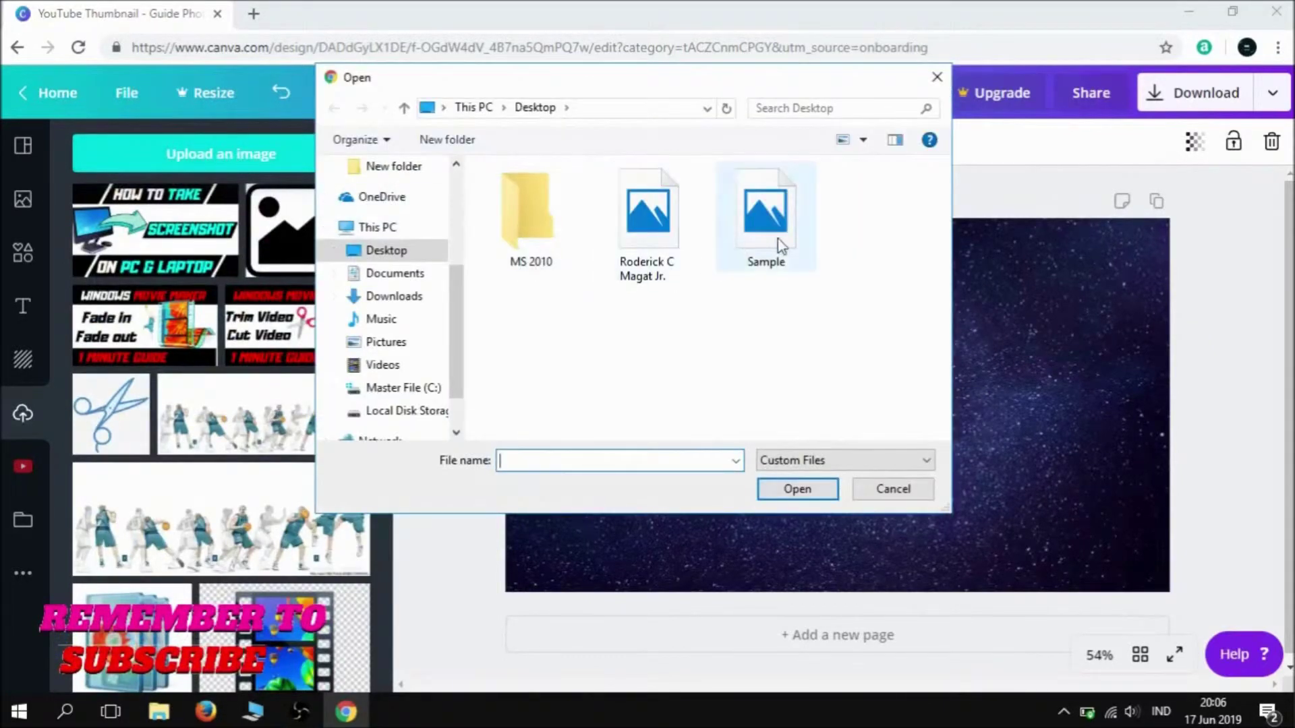
left_click(776, 247)
left_click(788, 499)
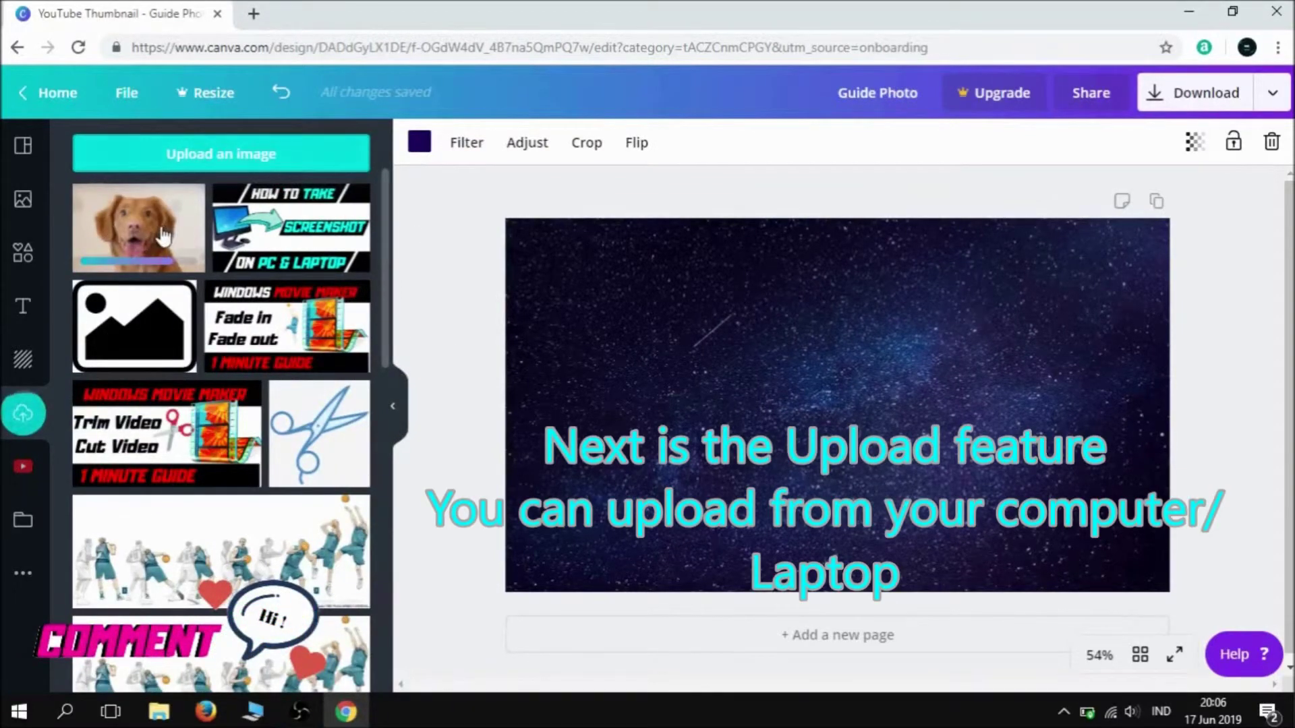
left_click(162, 236)
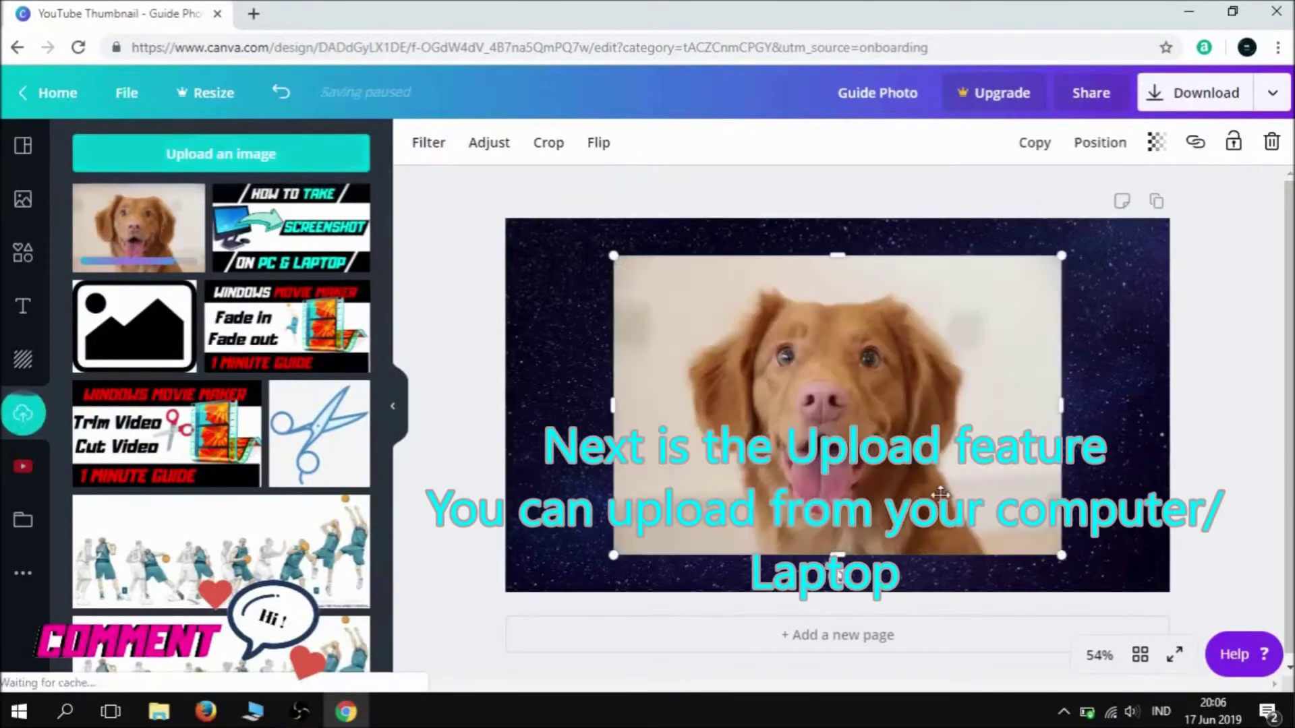
Shift the dog photo left and delete the starry background image.
left_click_drag(918, 472, 814, 472)
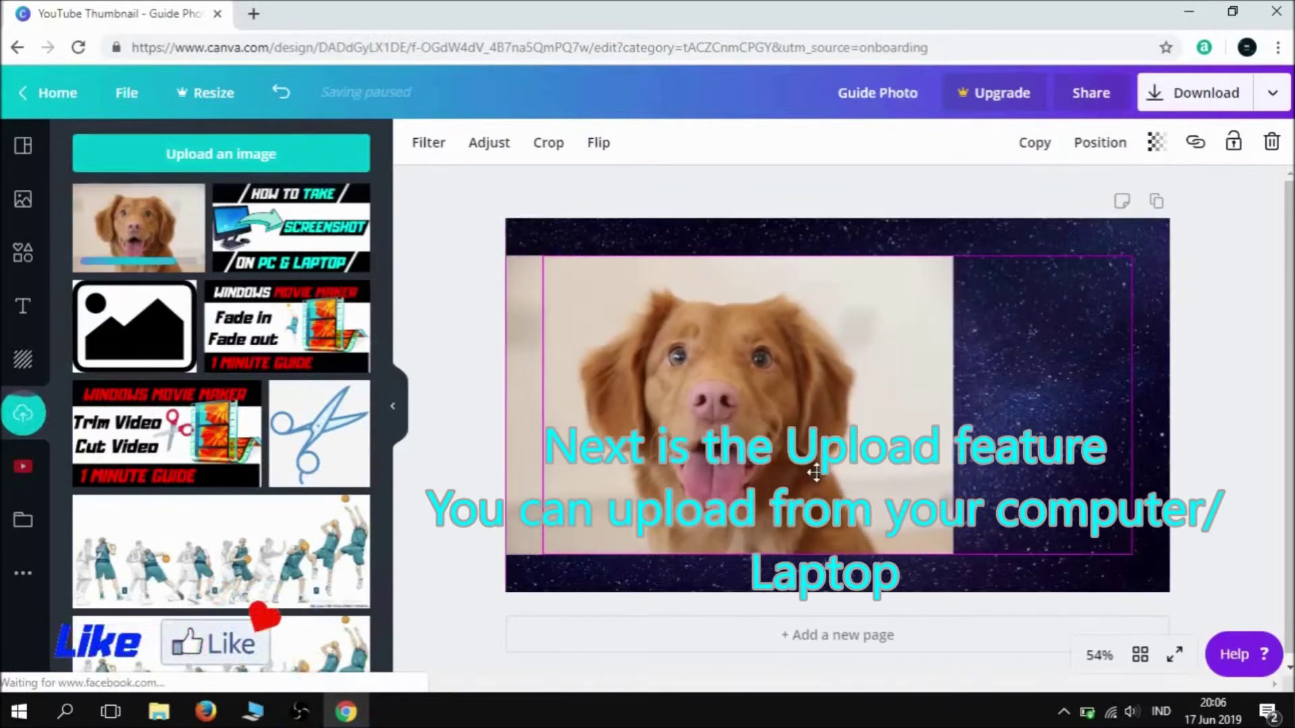
left_click(1026, 415)
double_click(1028, 420)
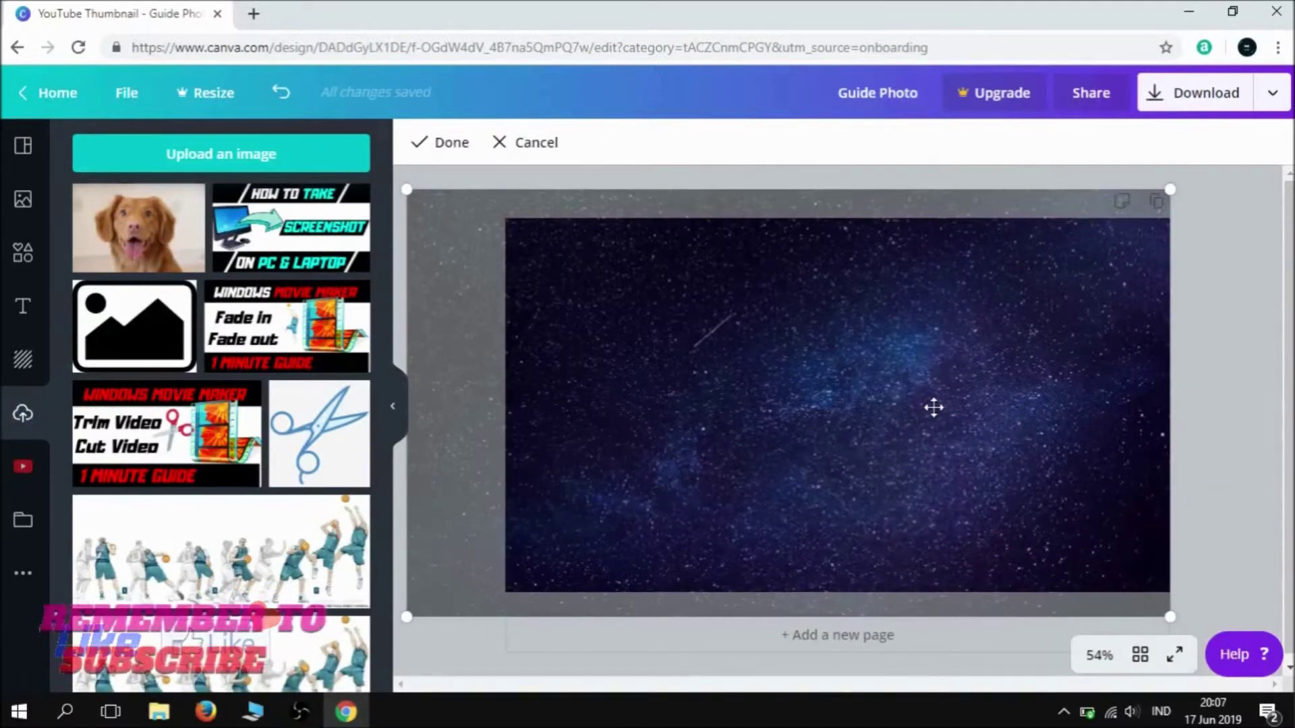
key("Delete")
left_click(864, 408)
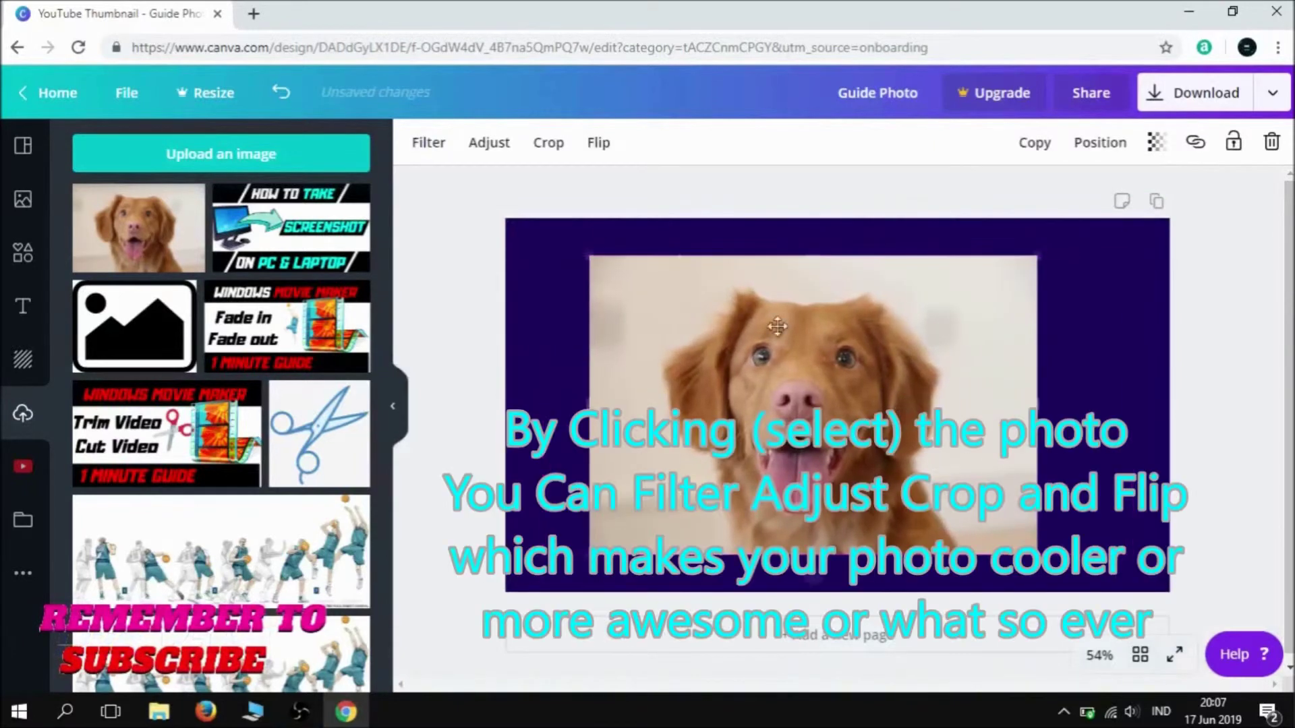
Try the Summer, Cali, Retro and Dare filters on the dog photo.
left_click(428, 143)
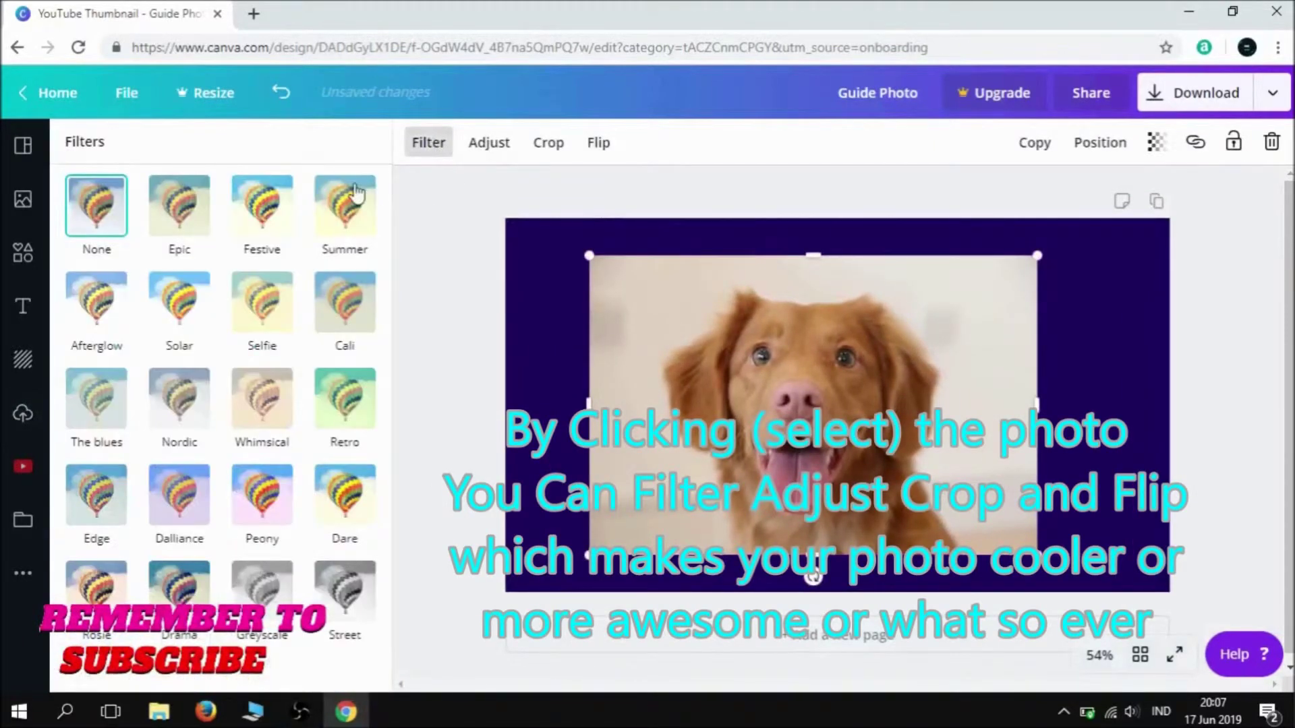
left_click(419, 197)
left_click(601, 297)
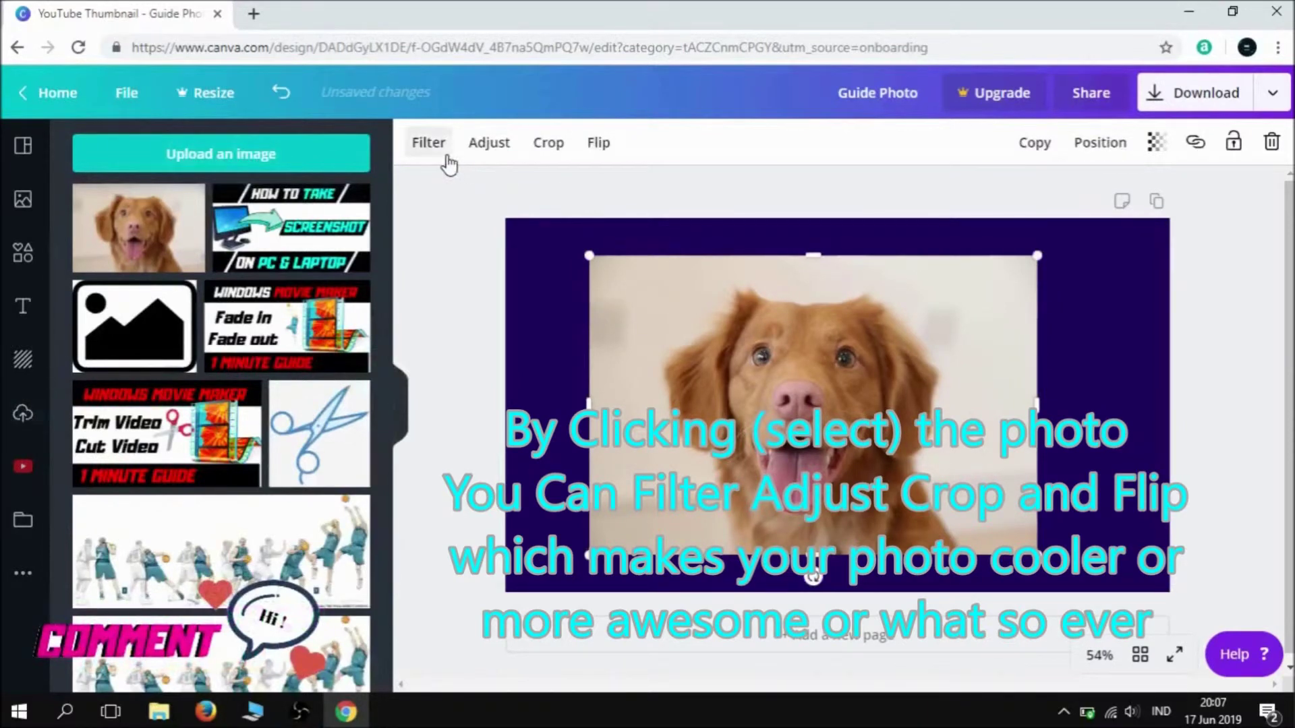
left_click(448, 164)
left_click(335, 192)
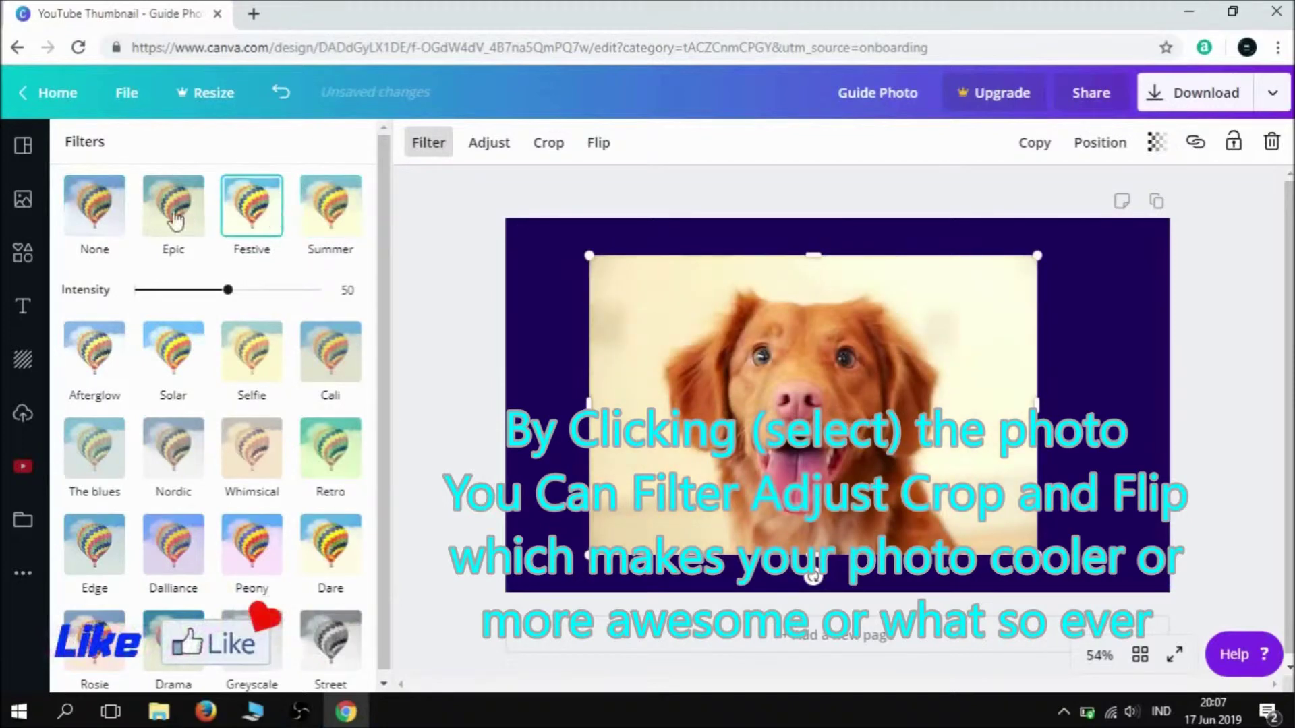
left_click(84, 217)
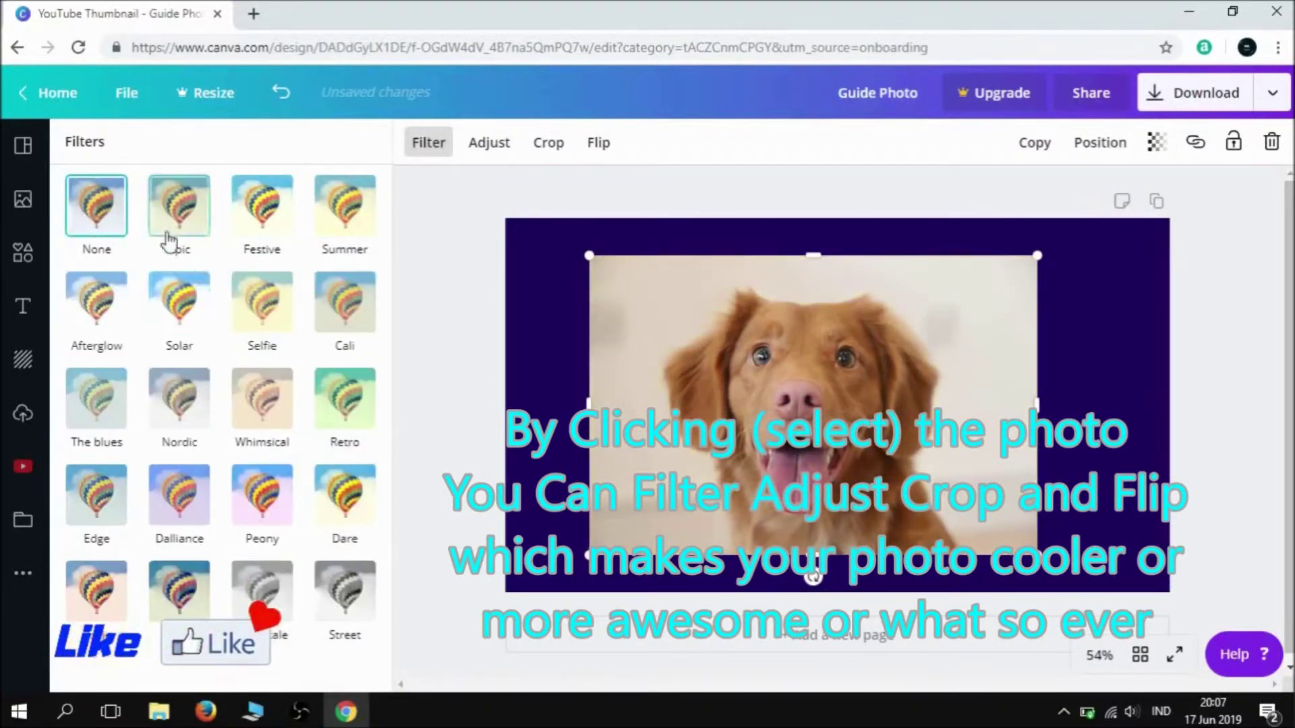
left_click(344, 302)
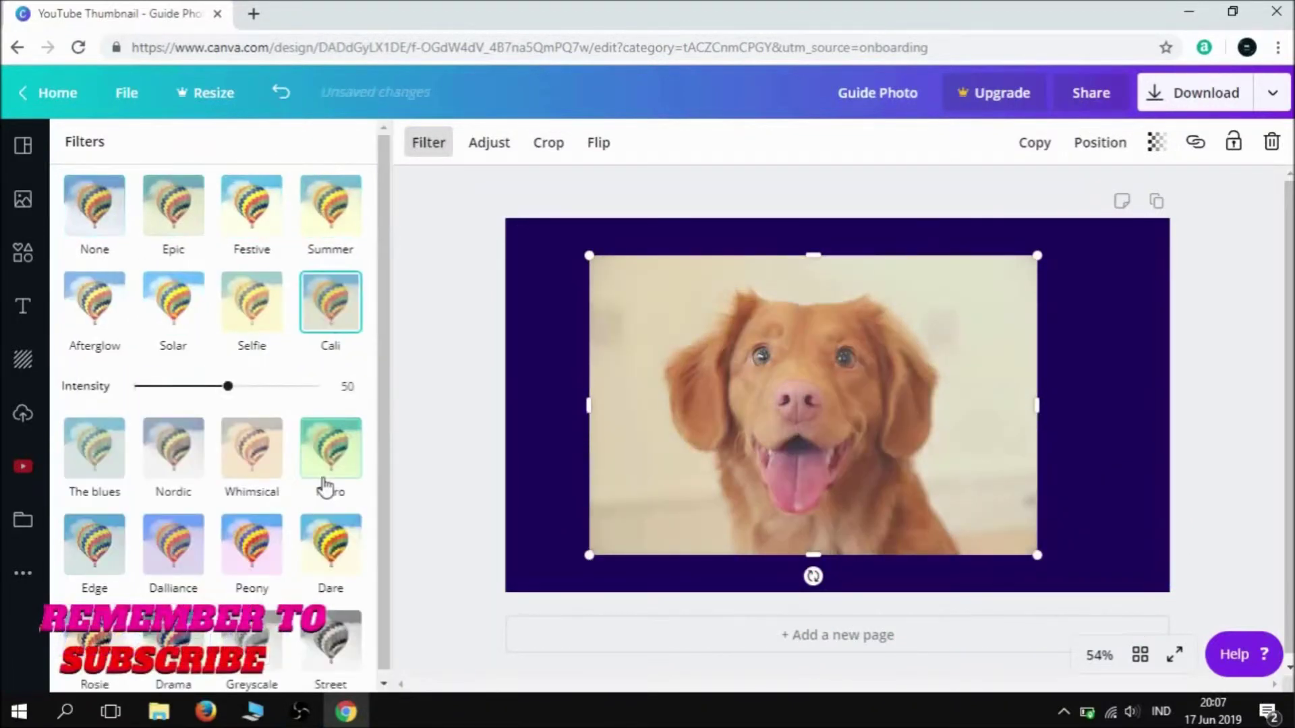
left_click(325, 475)
left_click(330, 539)
mouse_move(227, 579)
left_mouse_down()
mouse_move(299, 596)
mouse_move(210, 604)
left_mouse_up()
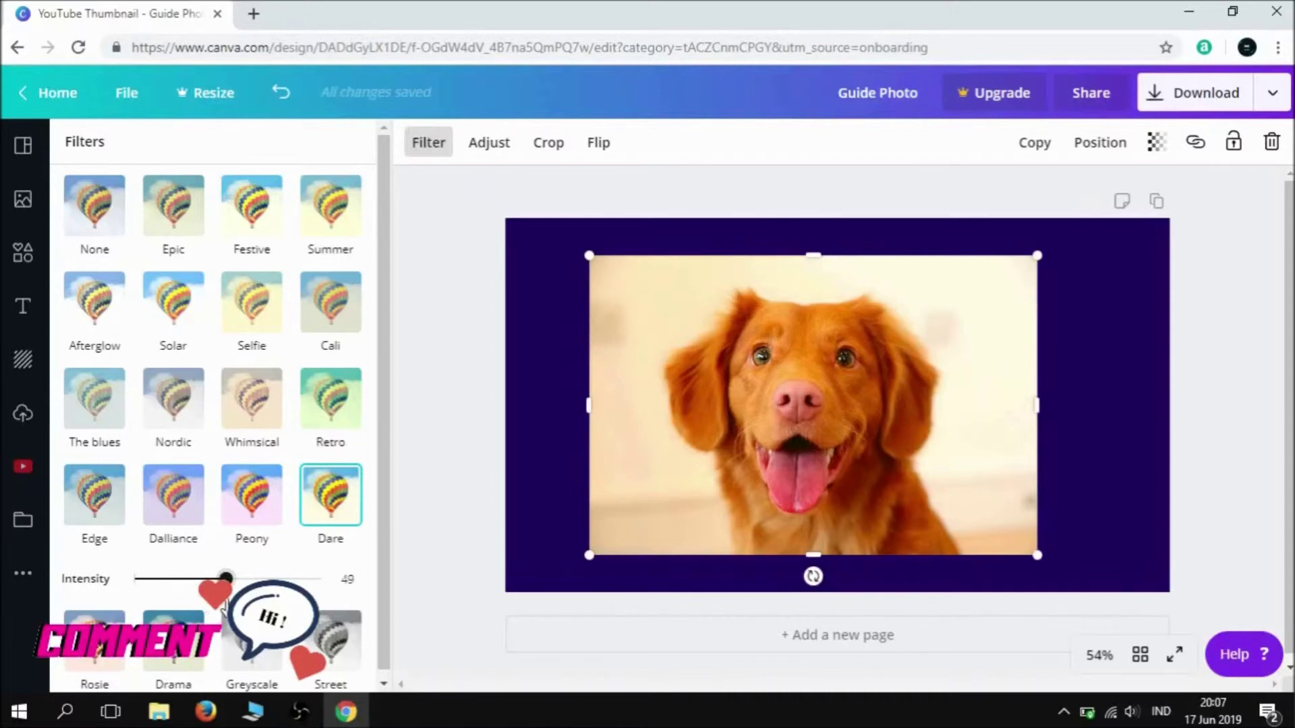
After testing Street and Summer, settle on the Dare filter at intensity 50.
left_click(333, 644)
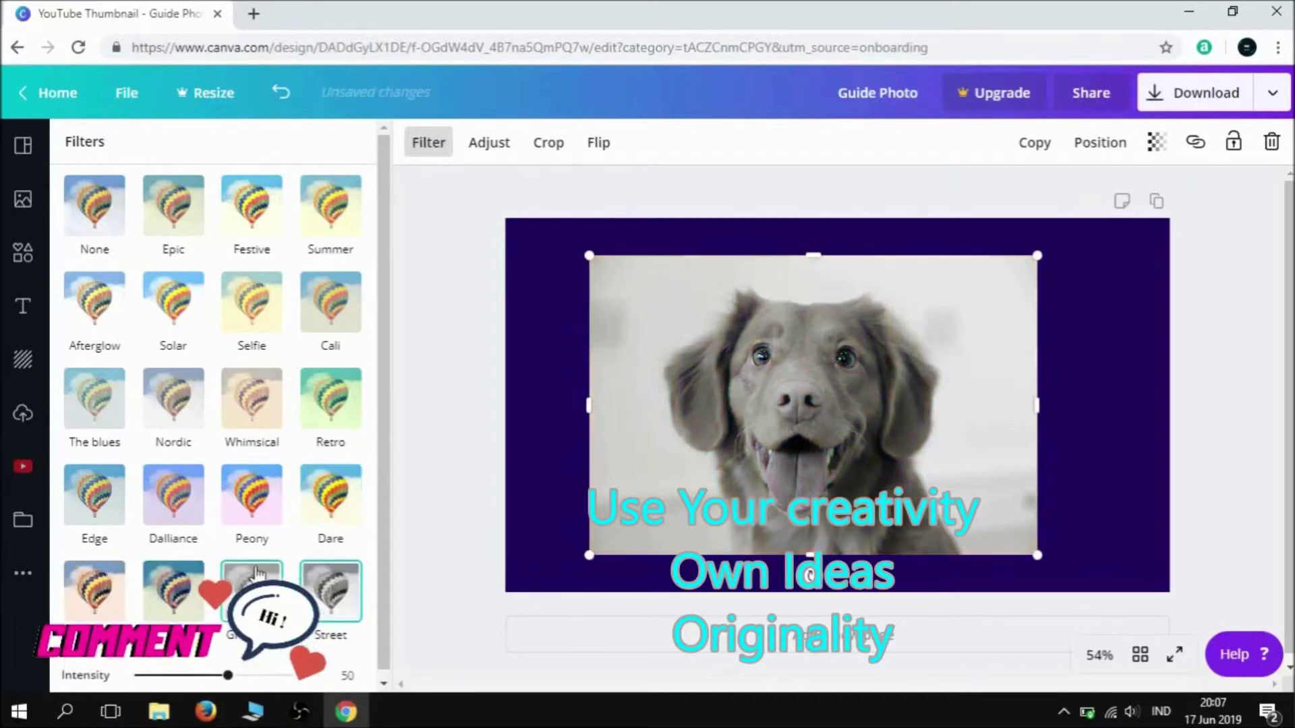
left_click(314, 514)
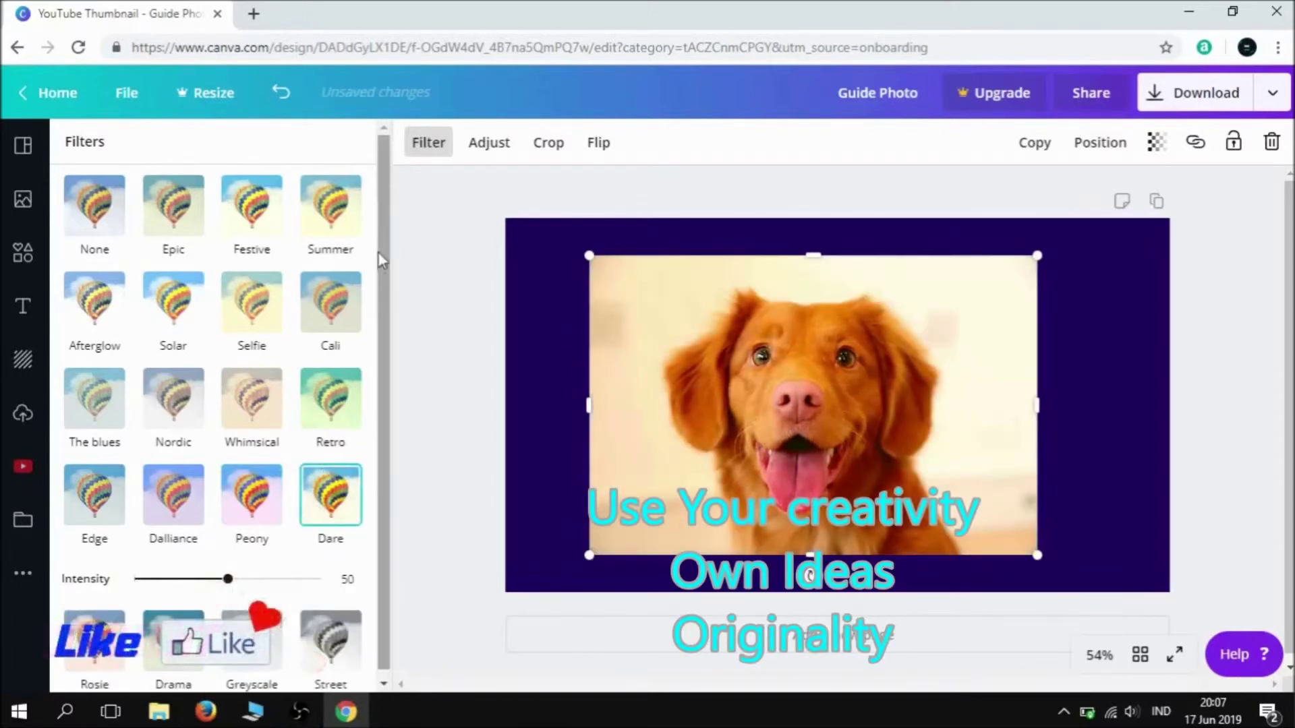
left_click(330, 209)
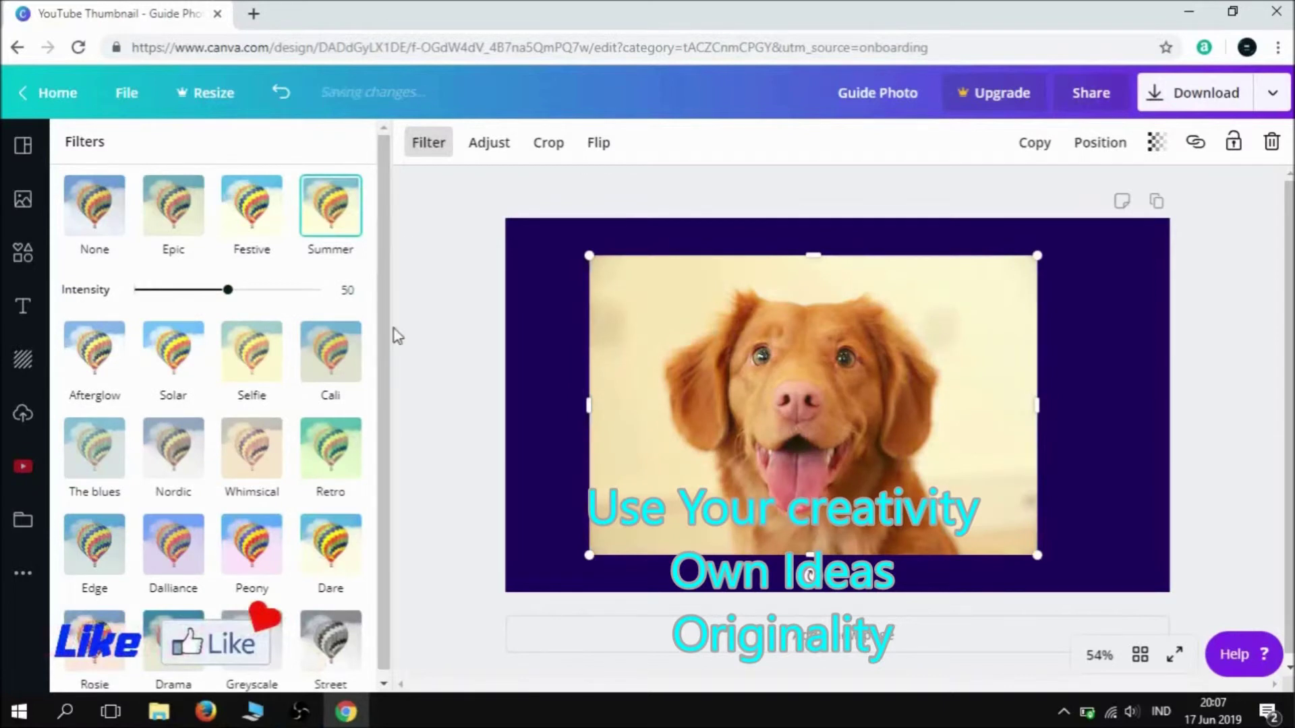
left_click(317, 542)
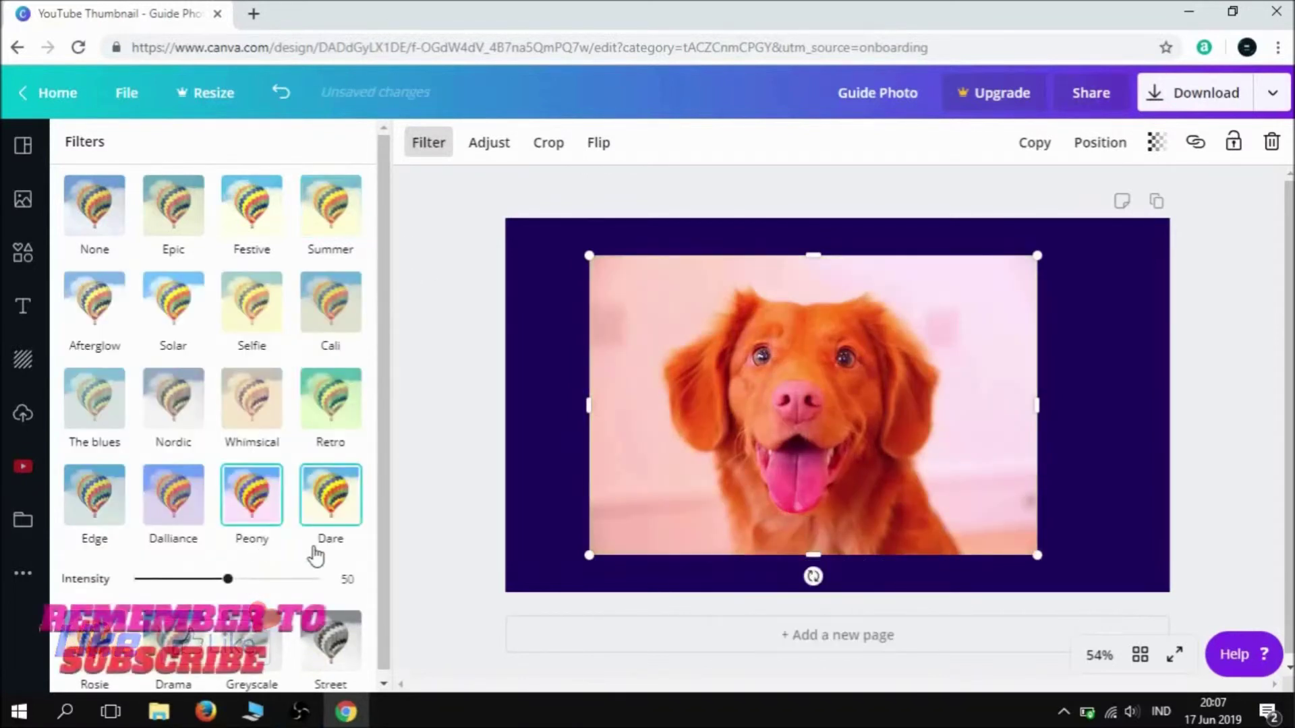
left_click(479, 263)
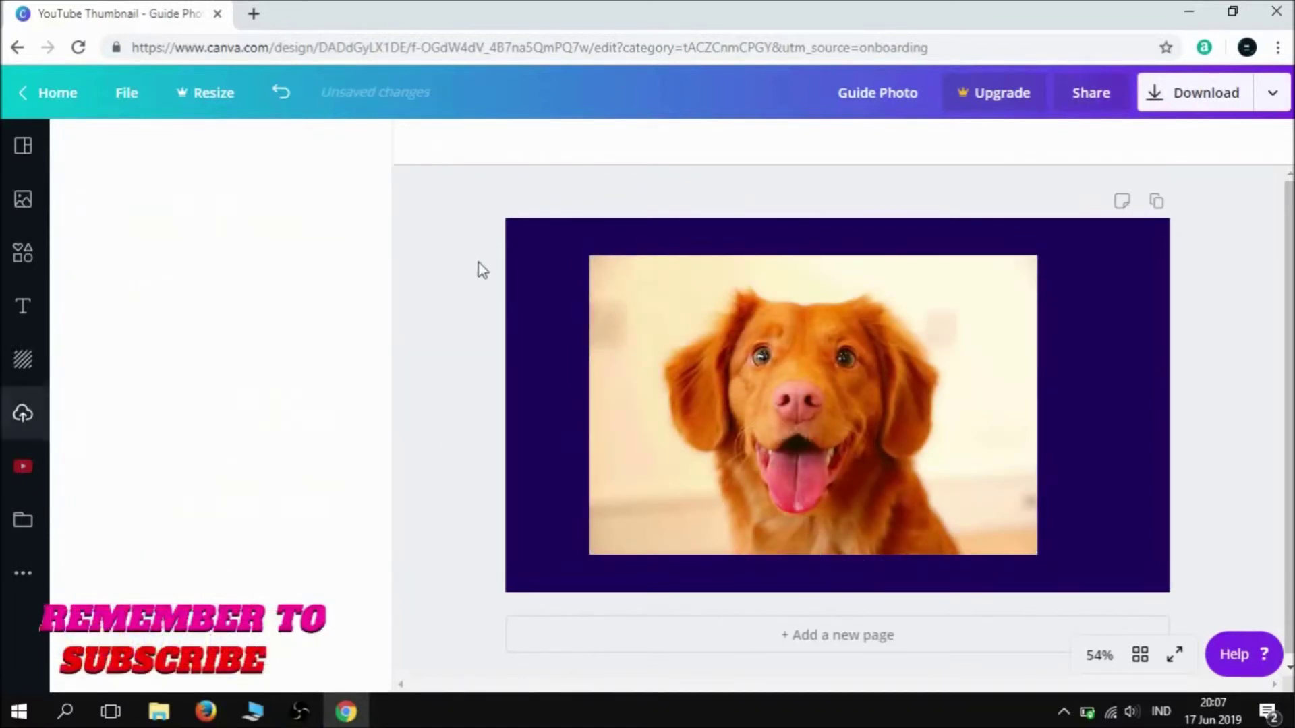
left_click(618, 315)
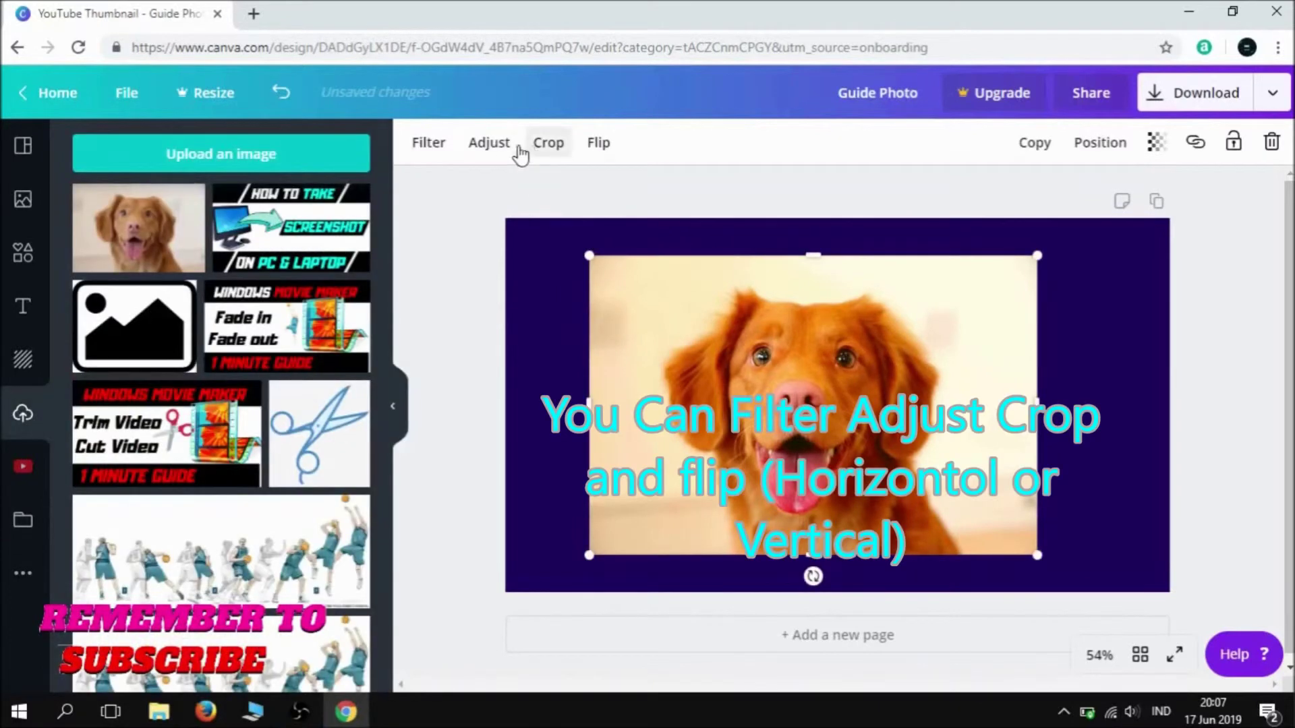
Set the dog photo's contrast to about 43, then put it in crop mode.
left_click(493, 147)
mouse_move(279, 229)
left_mouse_down()
mouse_move(148, 225)
mouse_move(279, 228)
left_mouse_up()
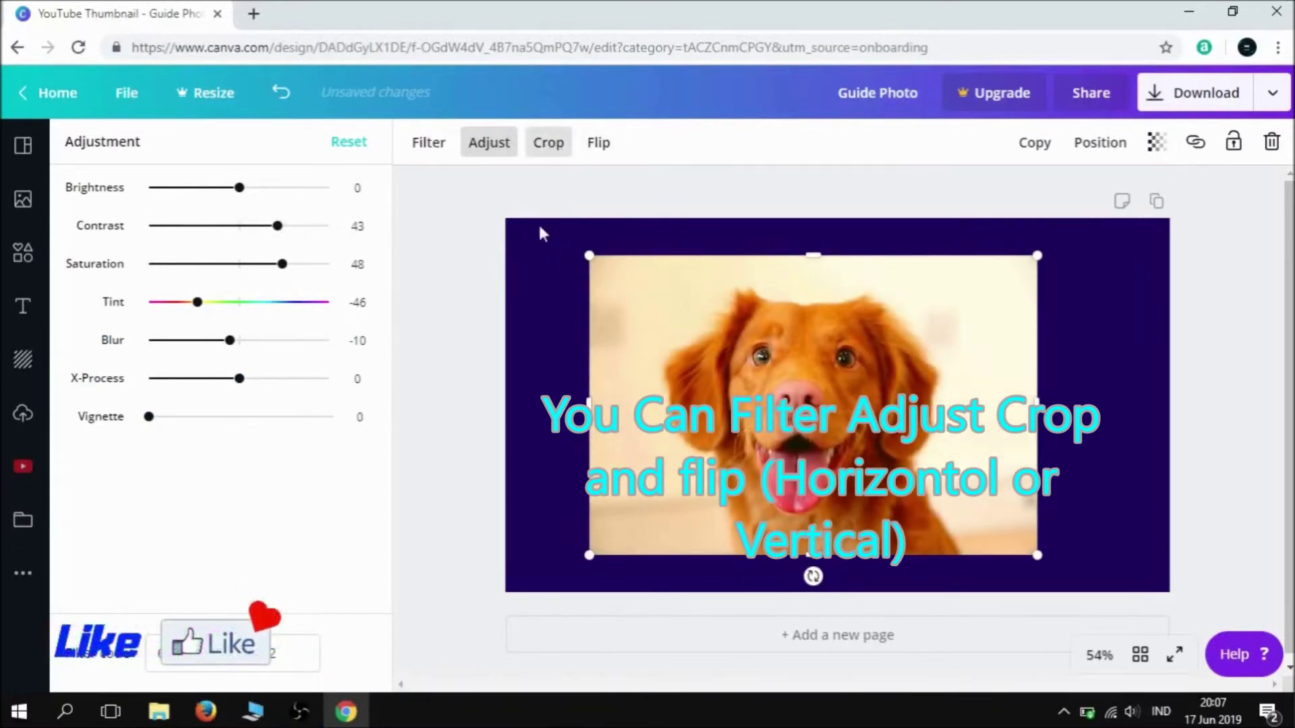
left_click(525, 156)
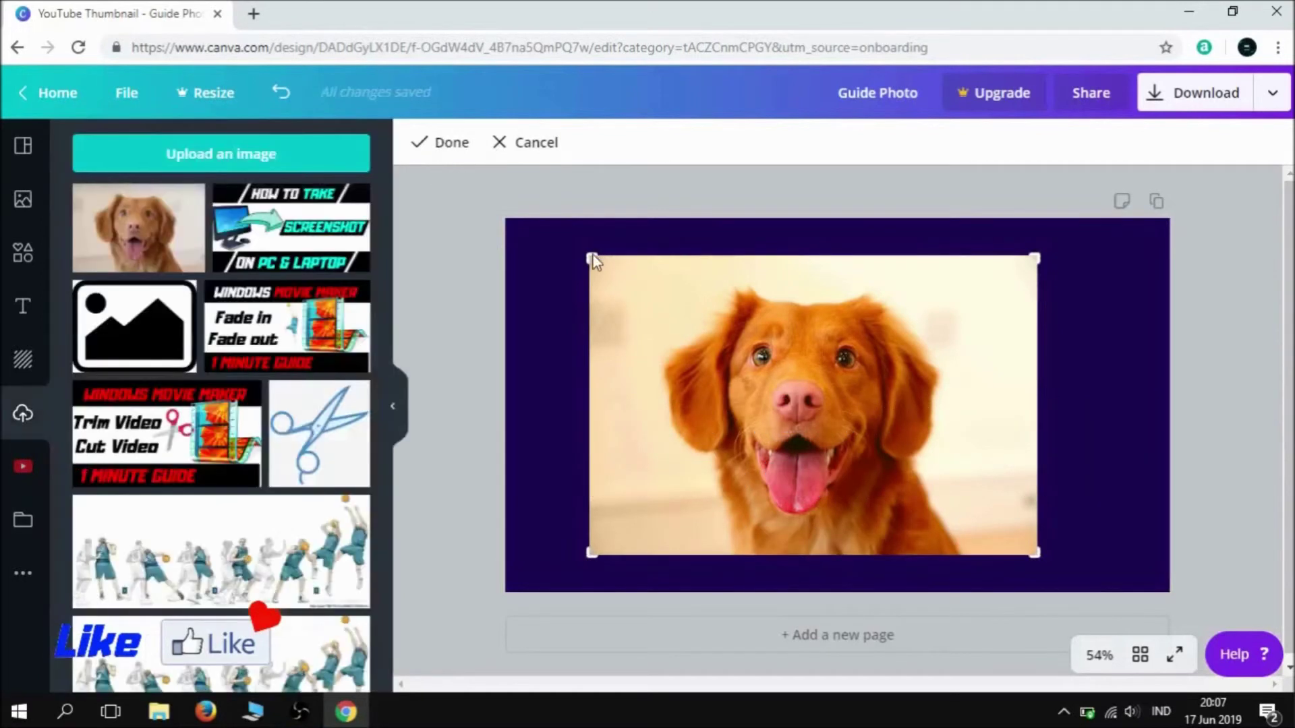
Crop the dog photo inward from its top-left corner and apply the crop.
mouse_move(590, 256)
left_mouse_down()
mouse_move(611, 270)
mouse_move(586, 253)
left_mouse_up()
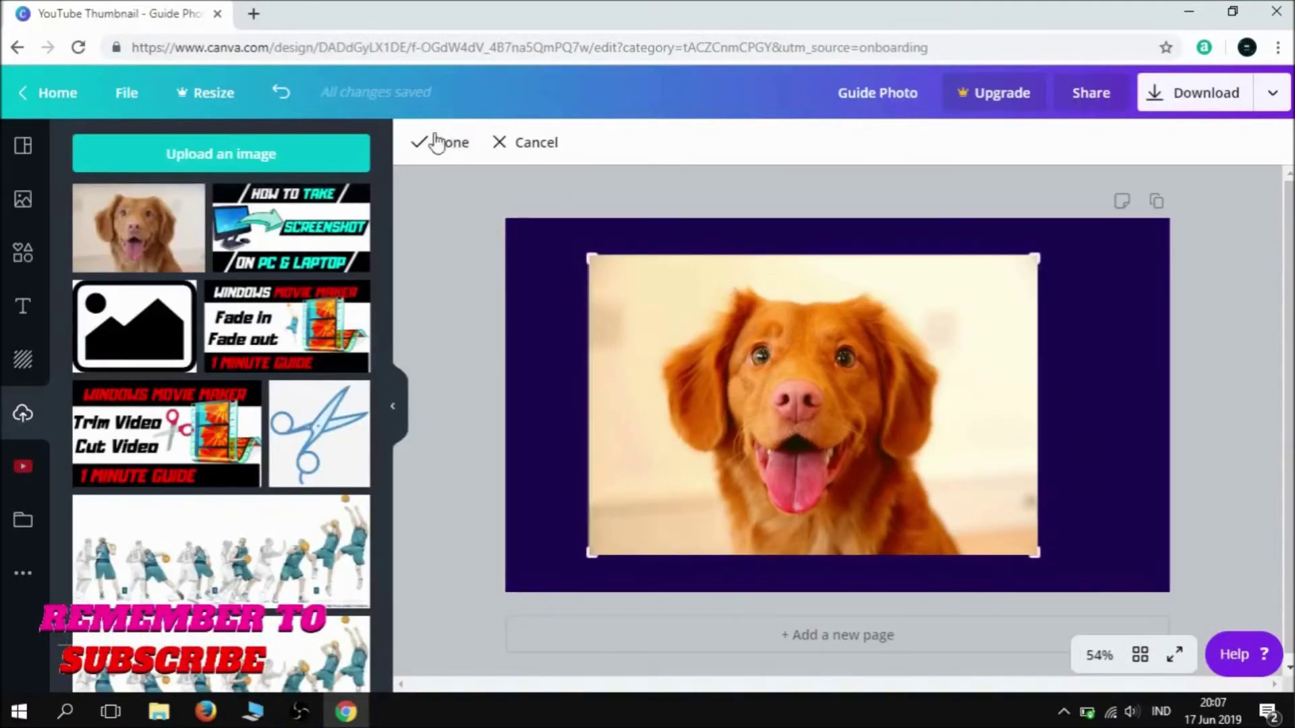
left_click_drag(581, 251, 611, 278)
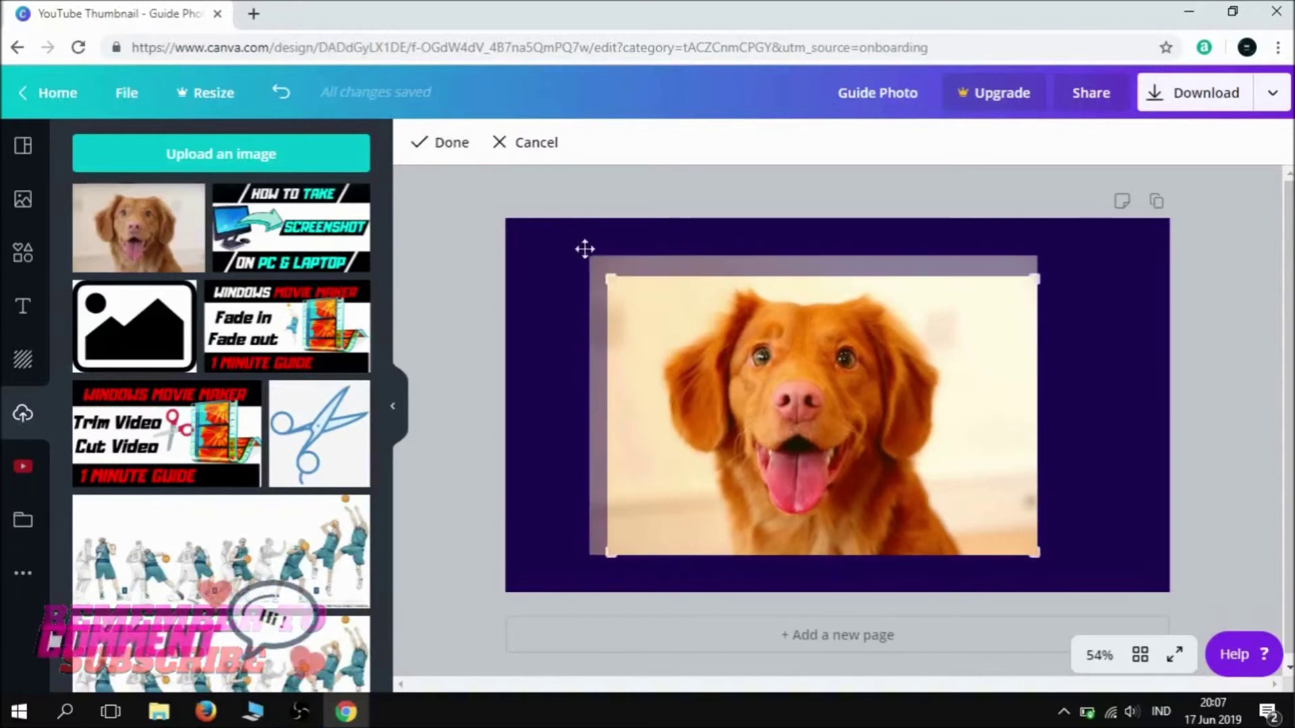
left_click(439, 155)
left_click(607, 145)
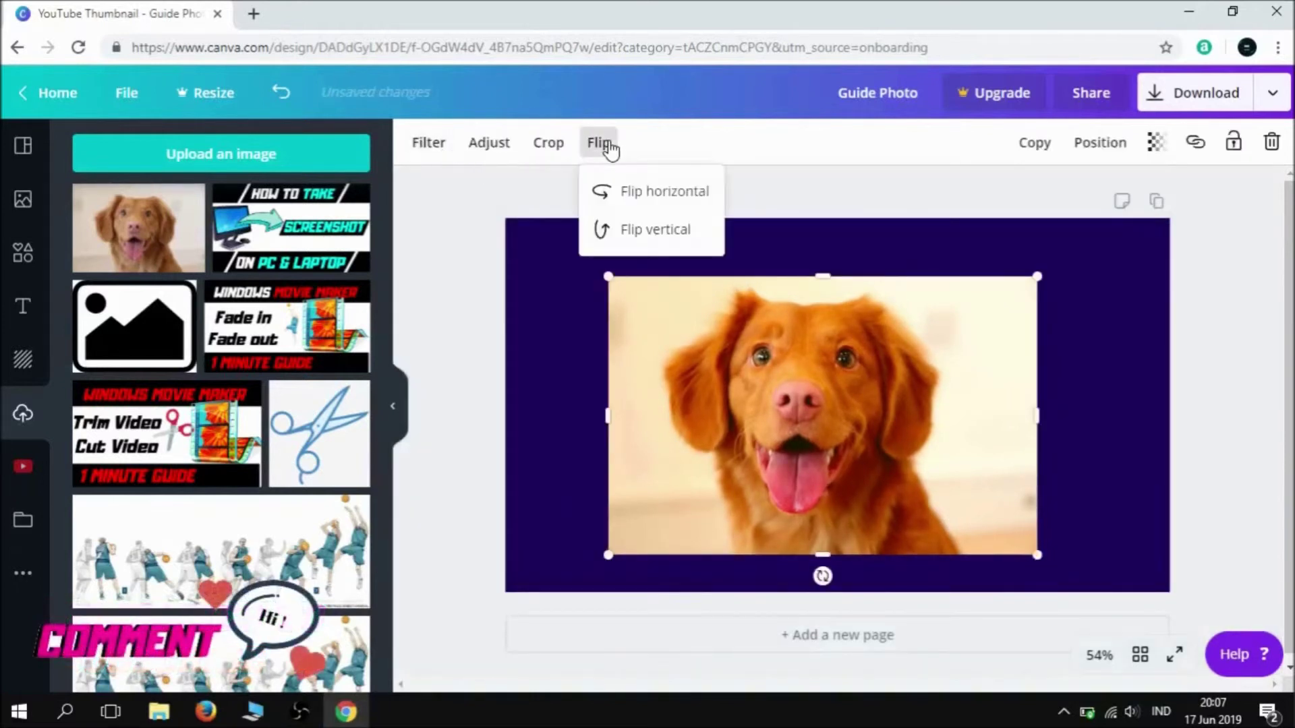
left_click(635, 190)
left_click(637, 194)
left_click(638, 194)
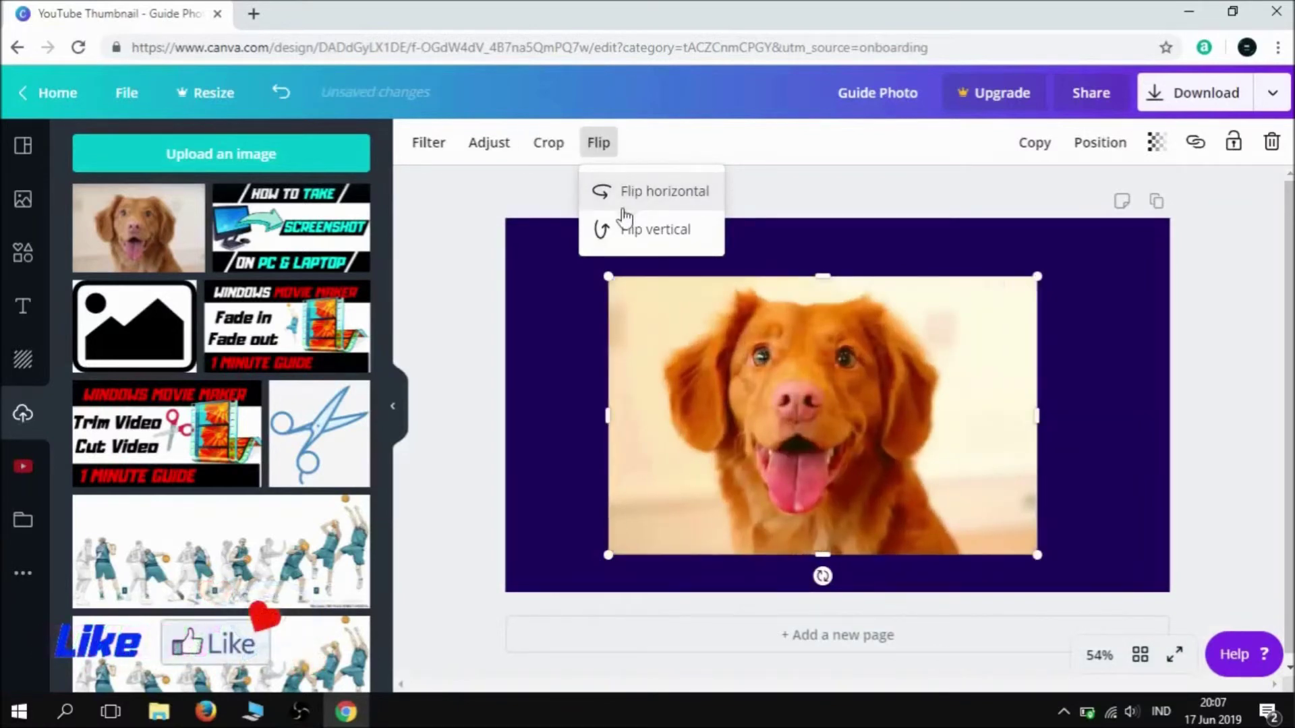
left_click(616, 237)
left_click(616, 238)
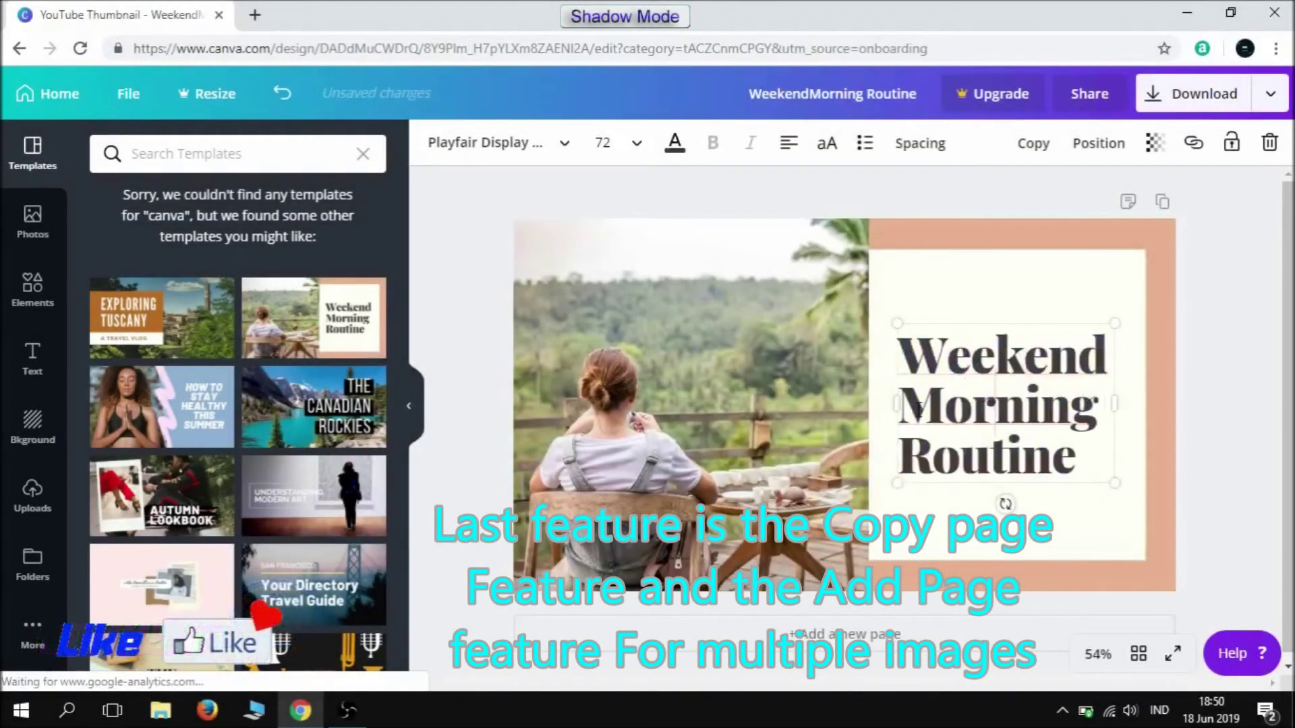
Duplicate the Weekend Morning Routine page to create Page 2.
left_click_drag(918, 408, 1049, 410)
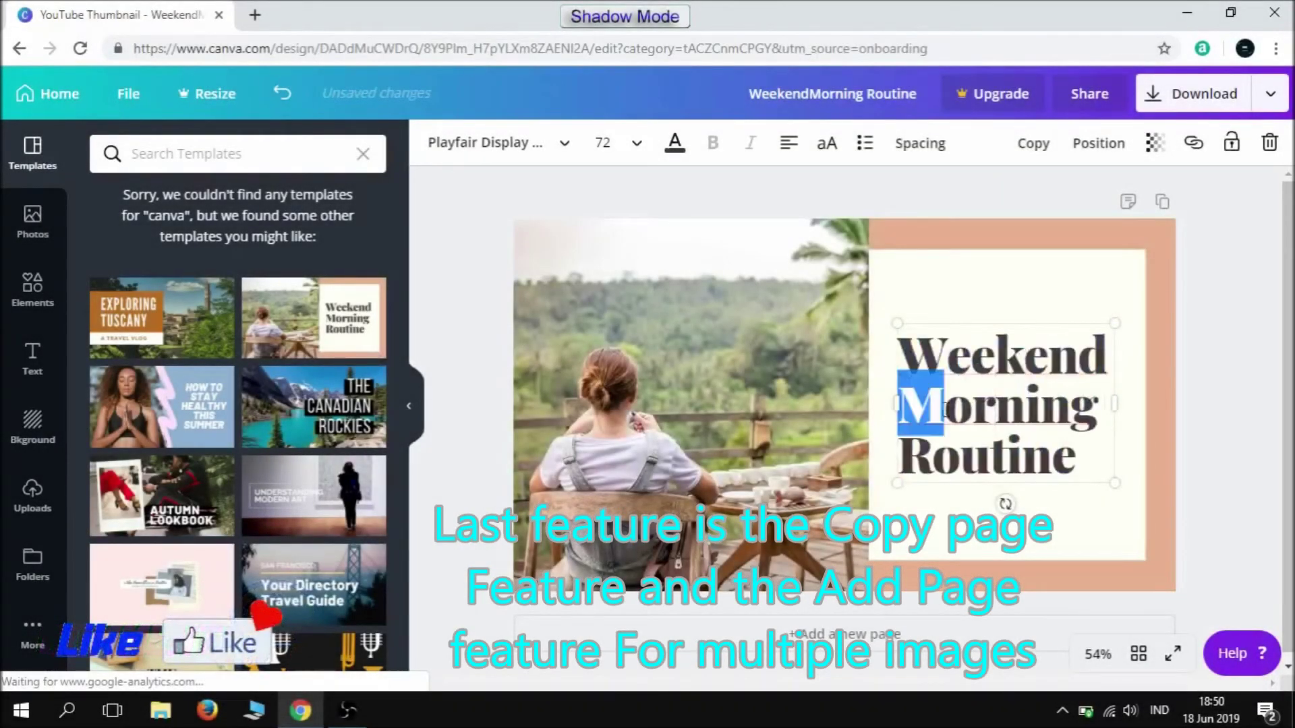
left_click(1090, 411)
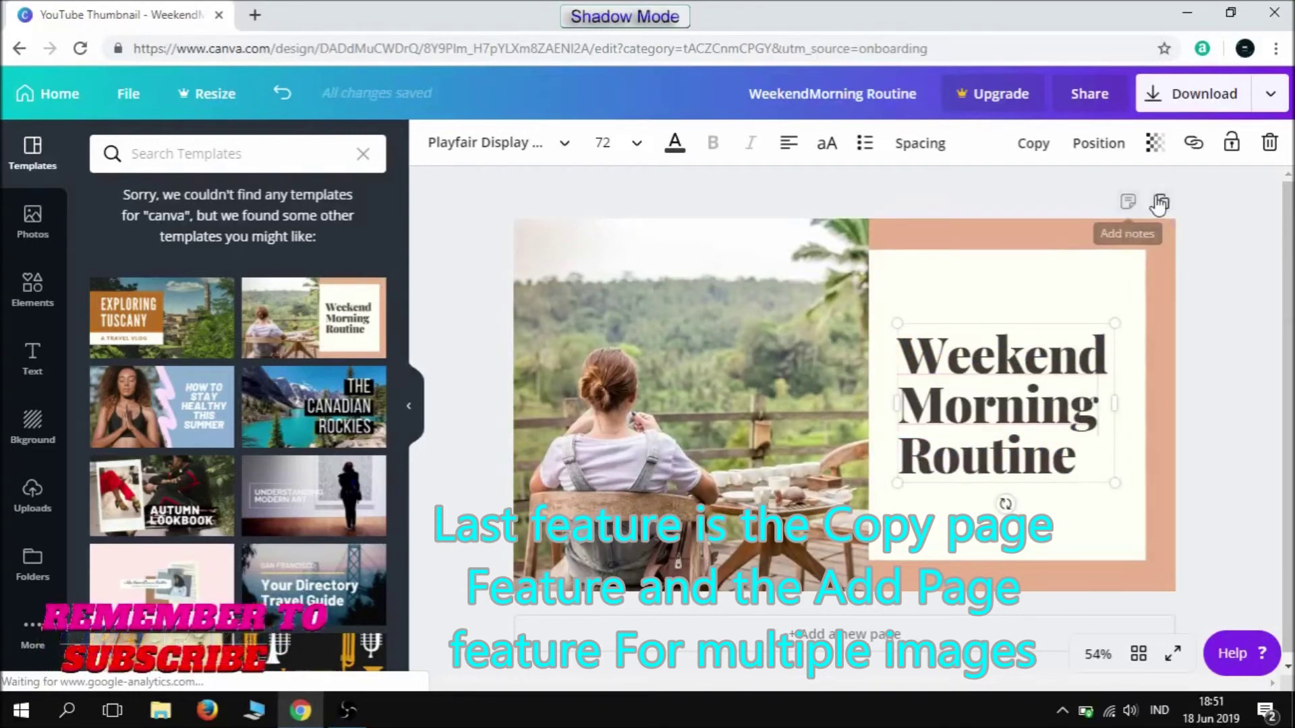
left_click(1160, 203)
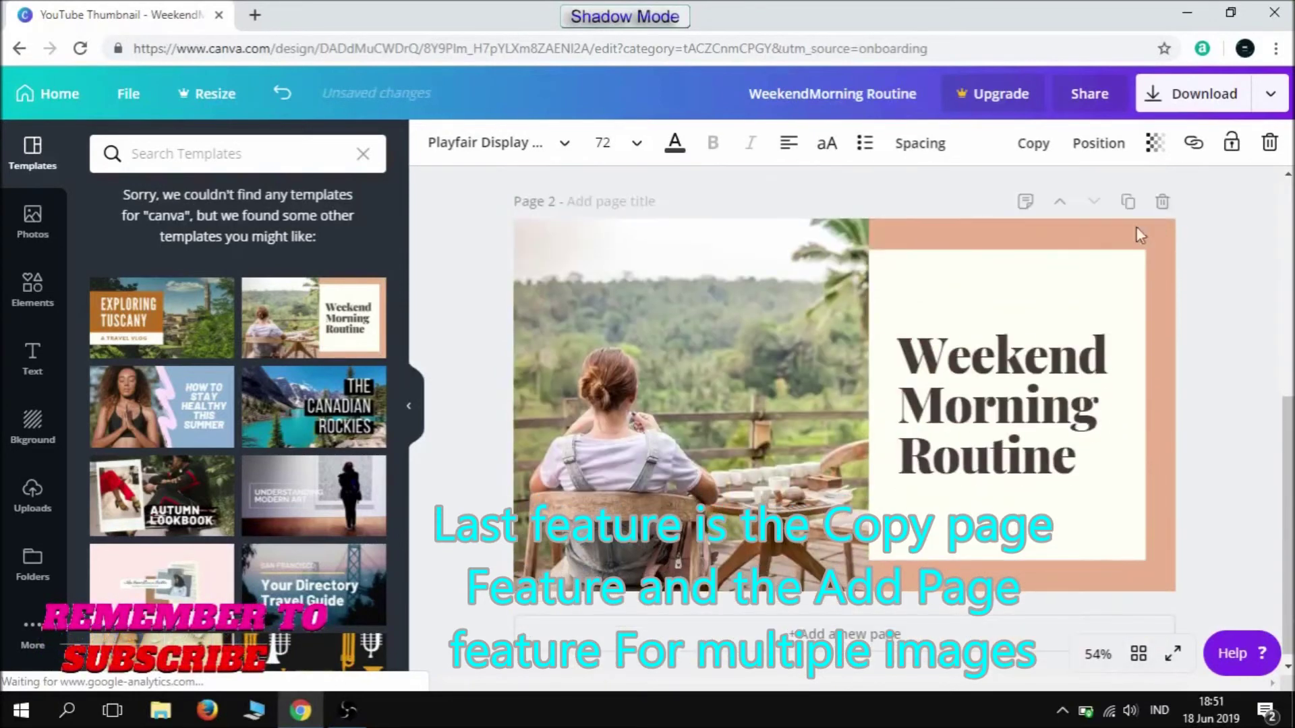
Change the Page 2 title from Morning to 'Weekend Afternoon Routine', widening the box to fit.
double_click(919, 406)
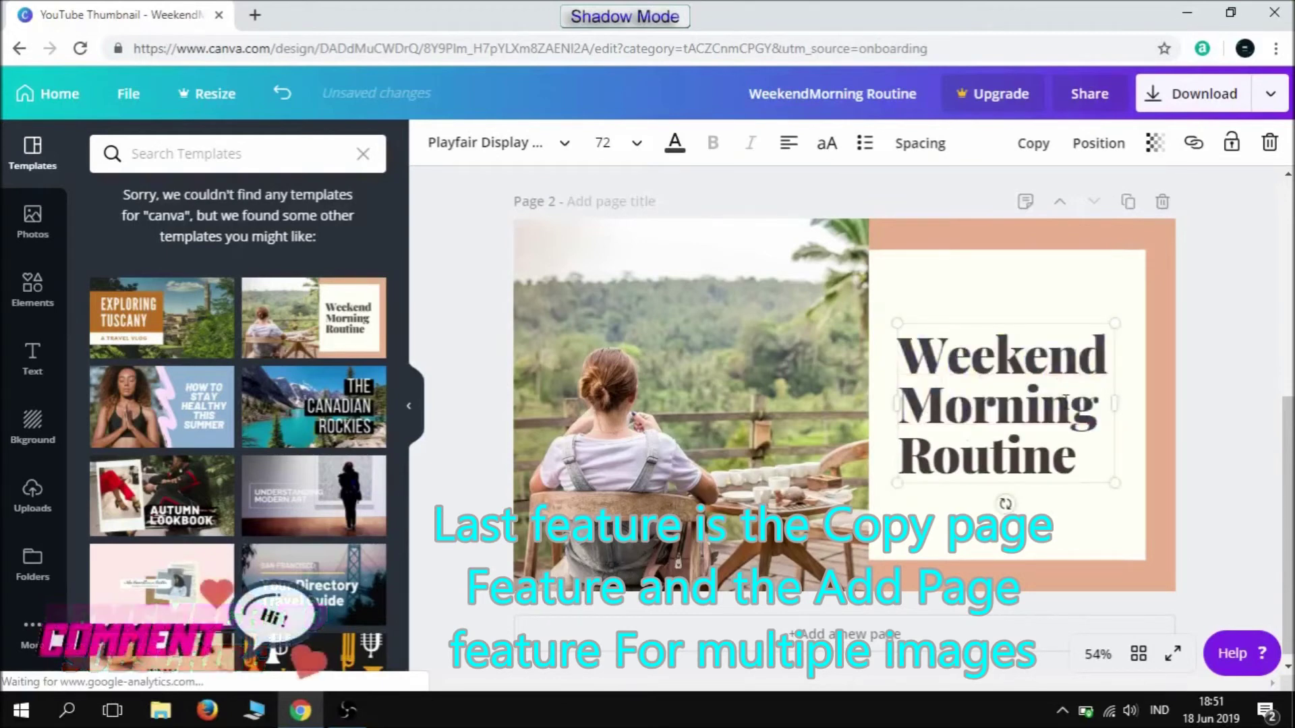
left_click_drag(1064, 399, 911, 416)
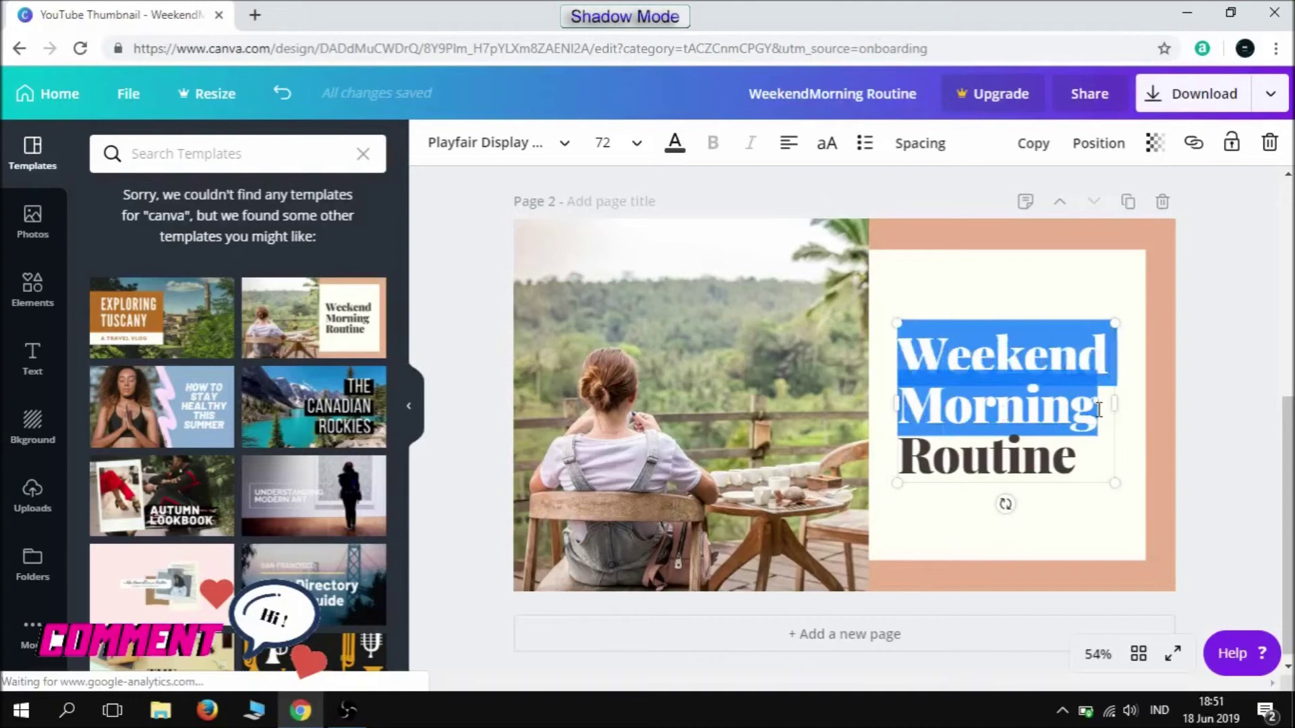
left_click(1098, 409)
key("BackSpace")
left_click_drag(1097, 407, 922, 413)
key("BackSpace")
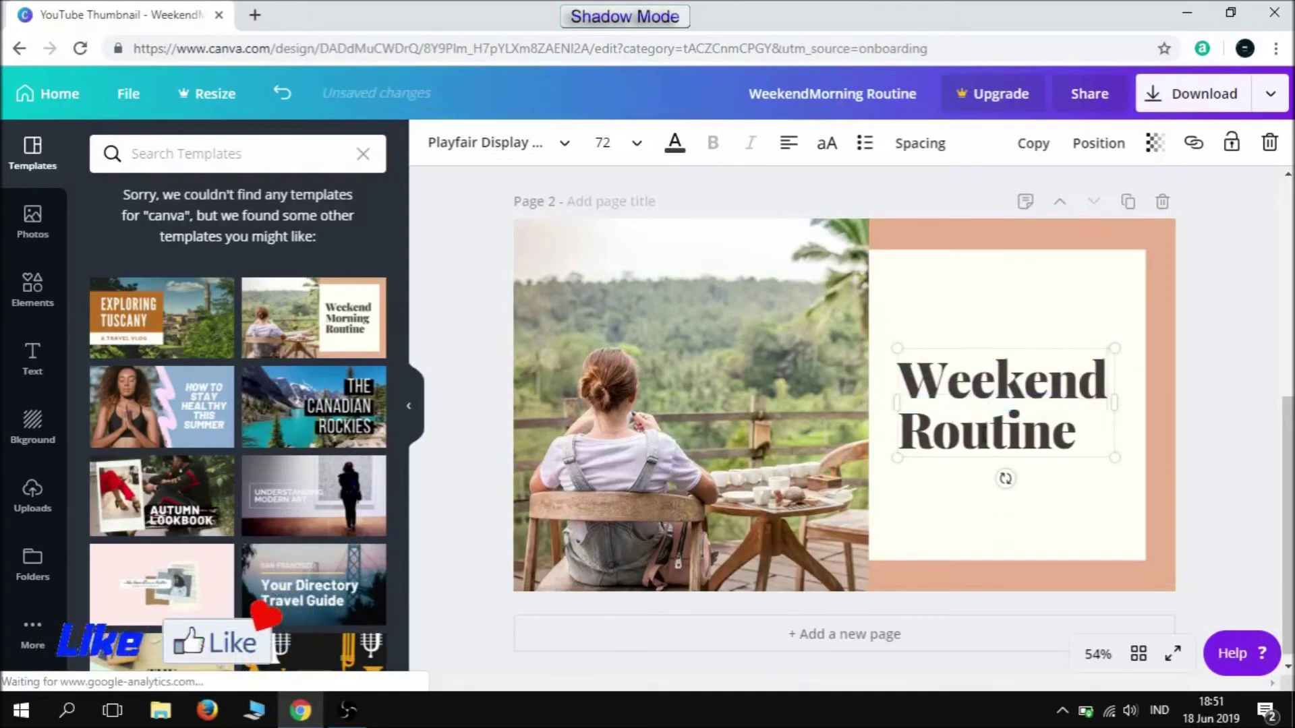
type("Af")
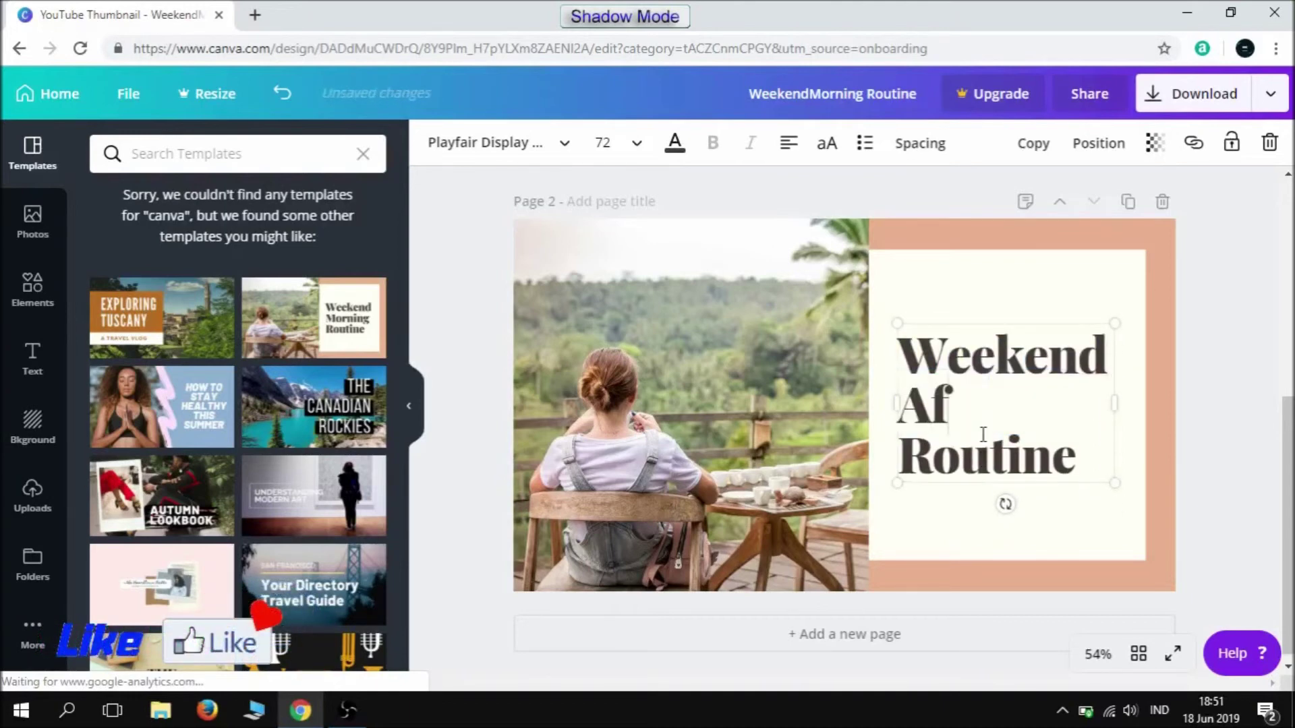
type("ternoon")
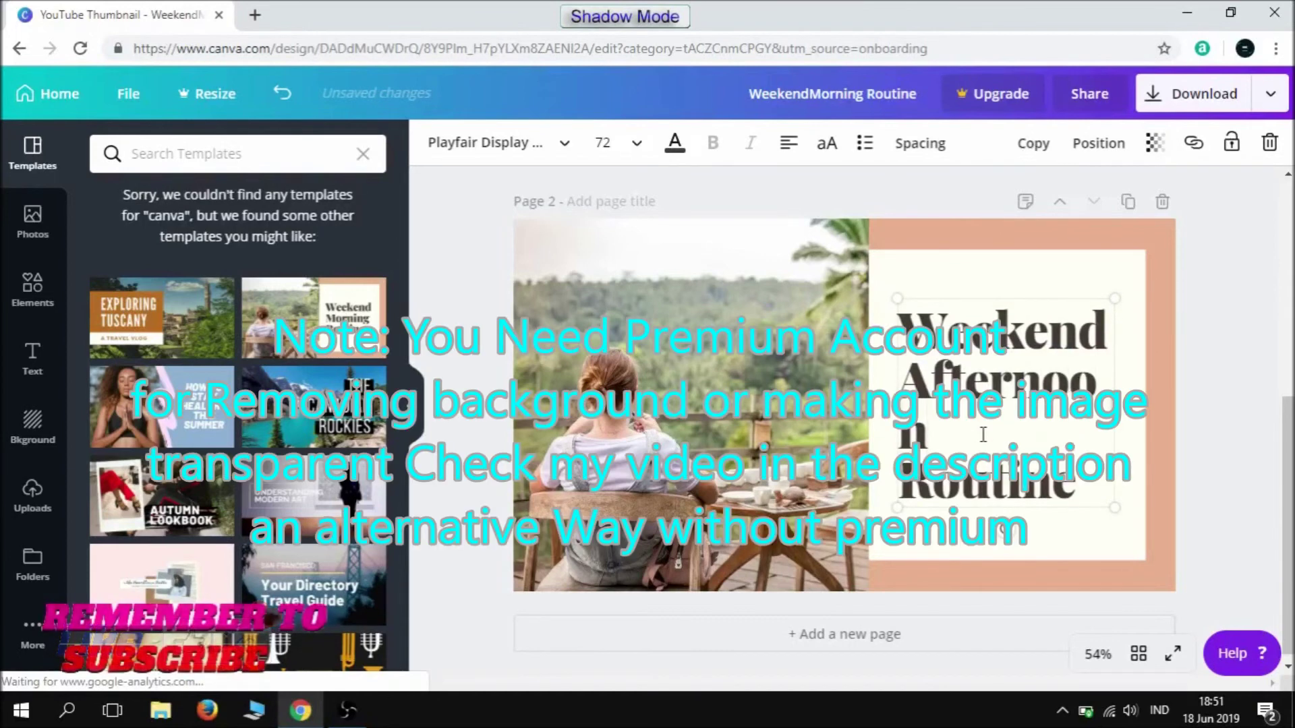
left_click_drag(1124, 401, 1146, 404)
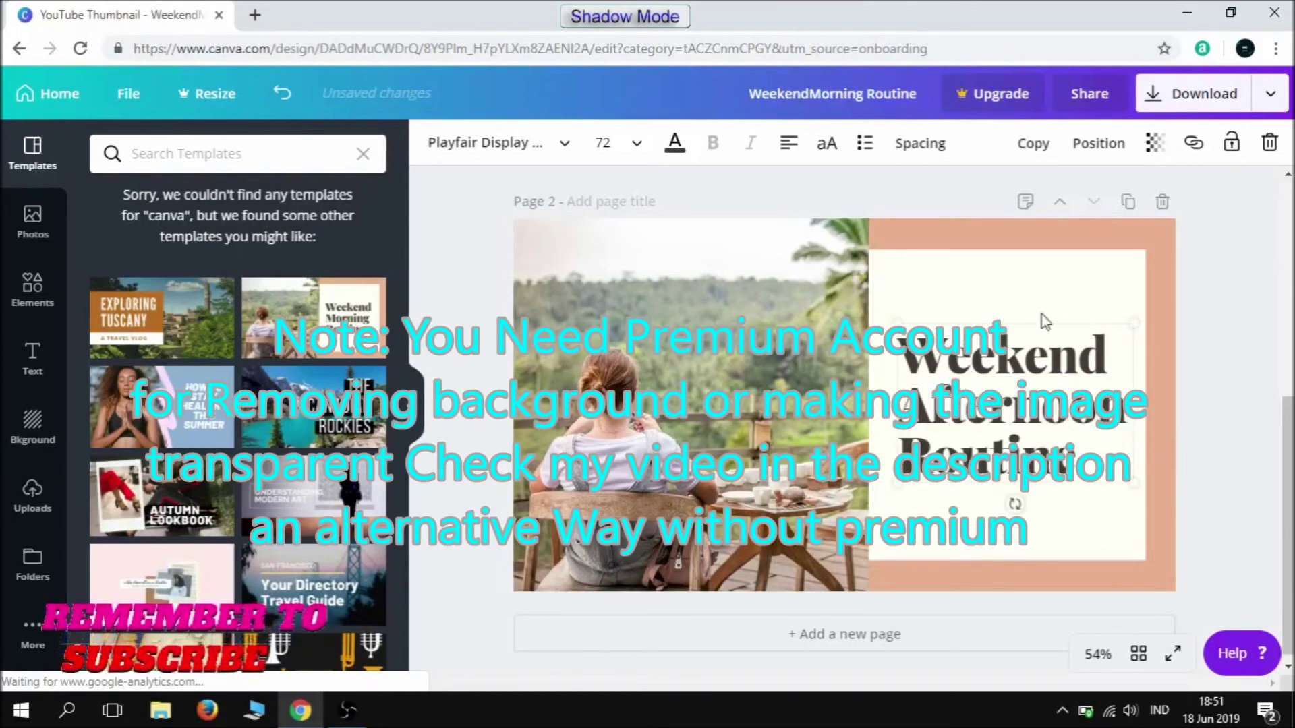
left_click(1034, 288)
left_click(946, 419)
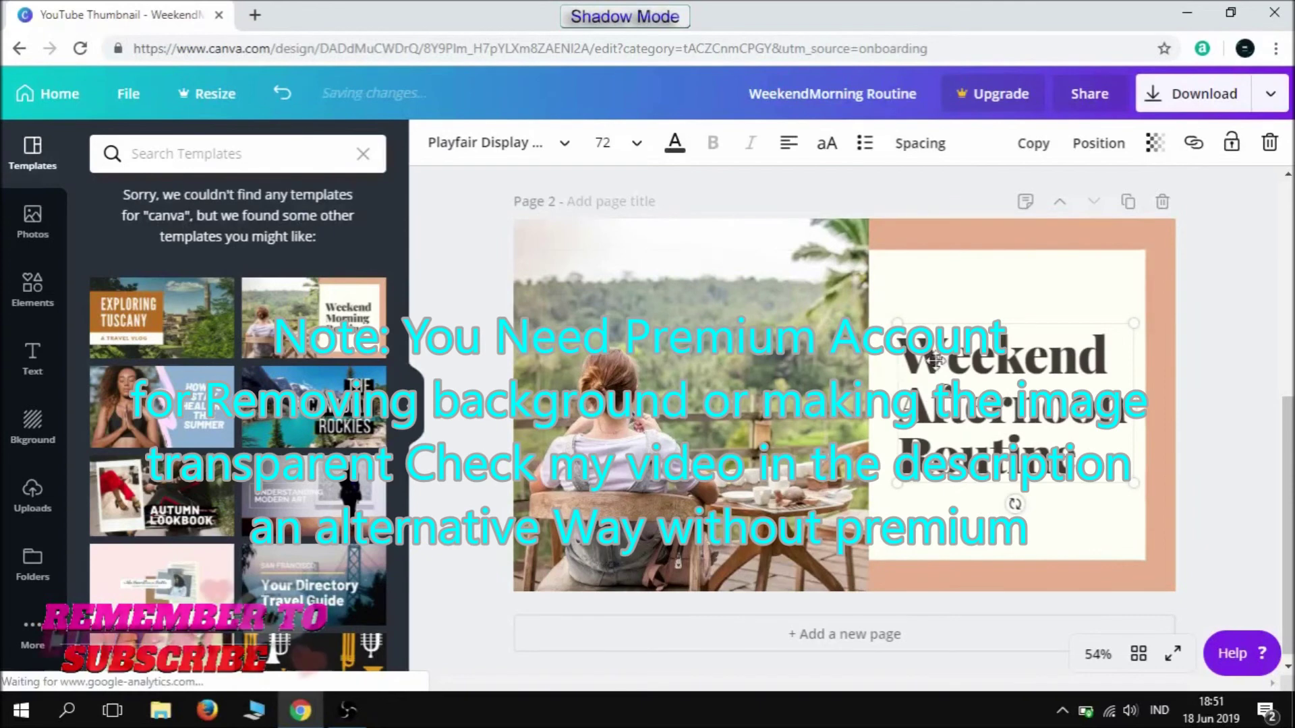
Add a blank peach page after the Afternoon page, then scroll back up to Page 1.
scroll(887, 617, "down", 1)
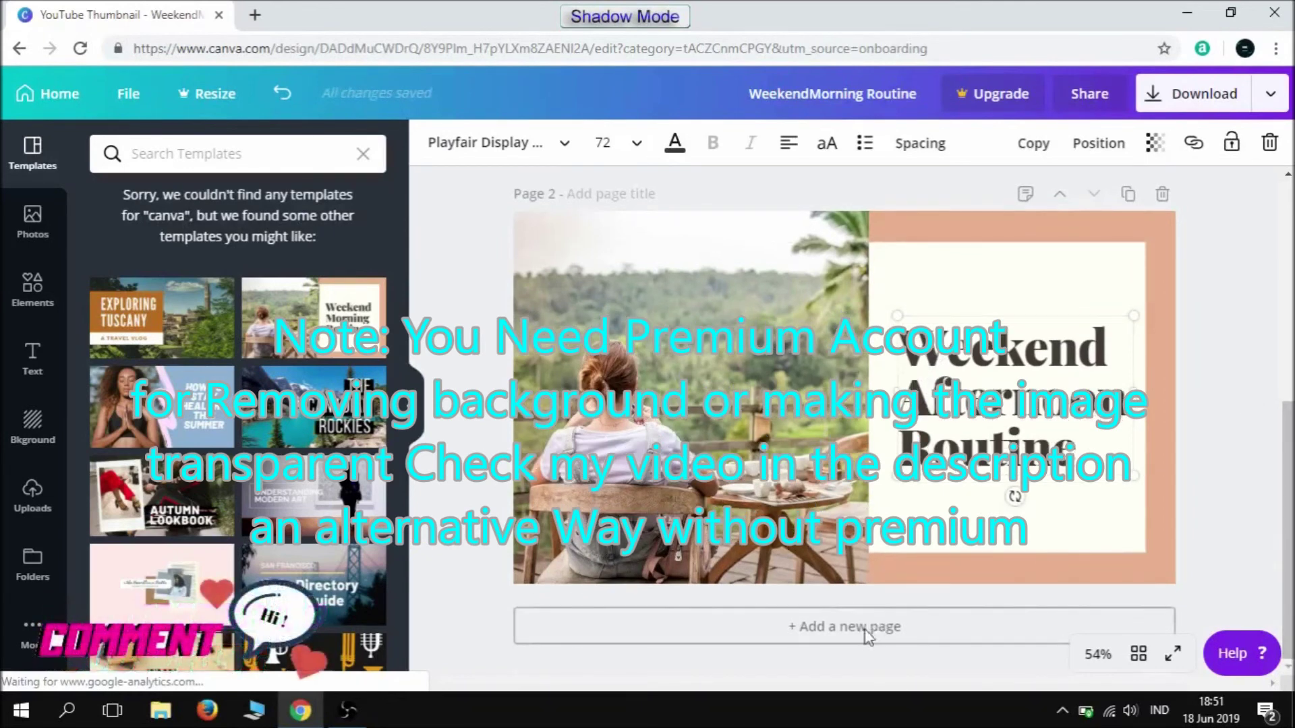
left_click(866, 631)
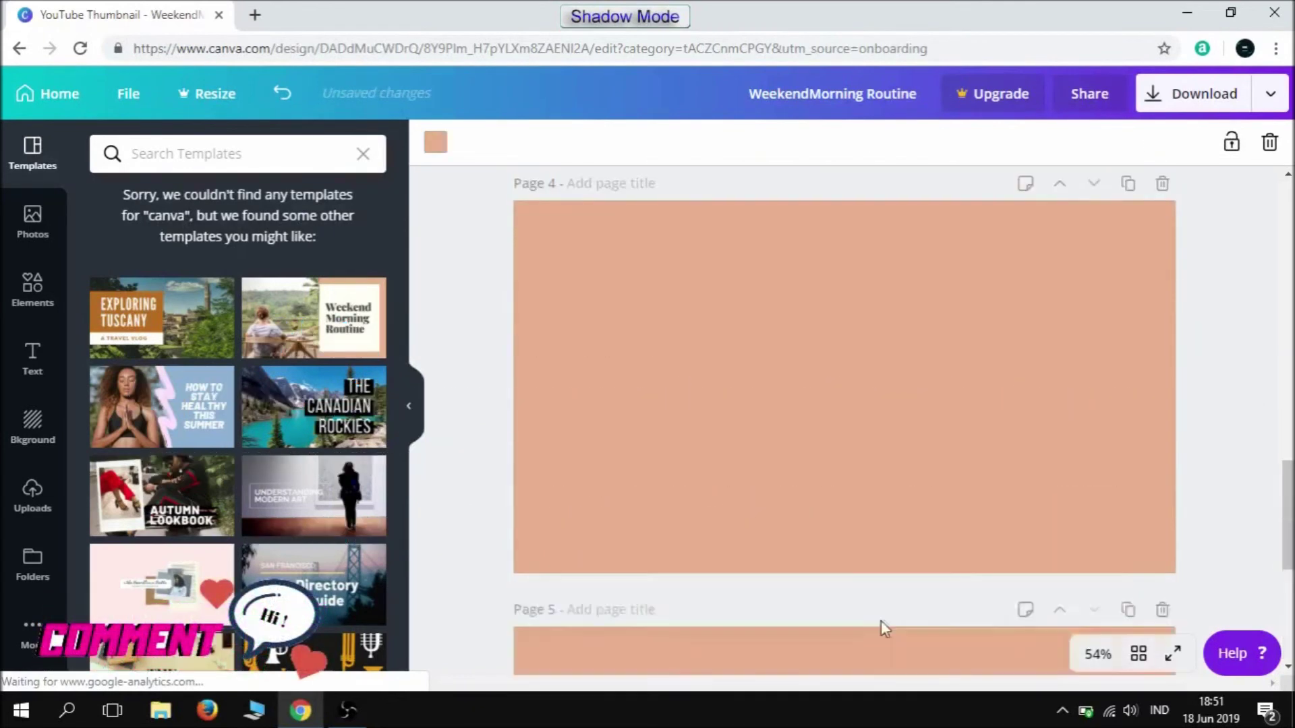
scroll(910, 553, "up", 1)
scroll(911, 553, "up", 5)
scroll(910, 553, "up", 6)
scroll(913, 556, "down", 5)
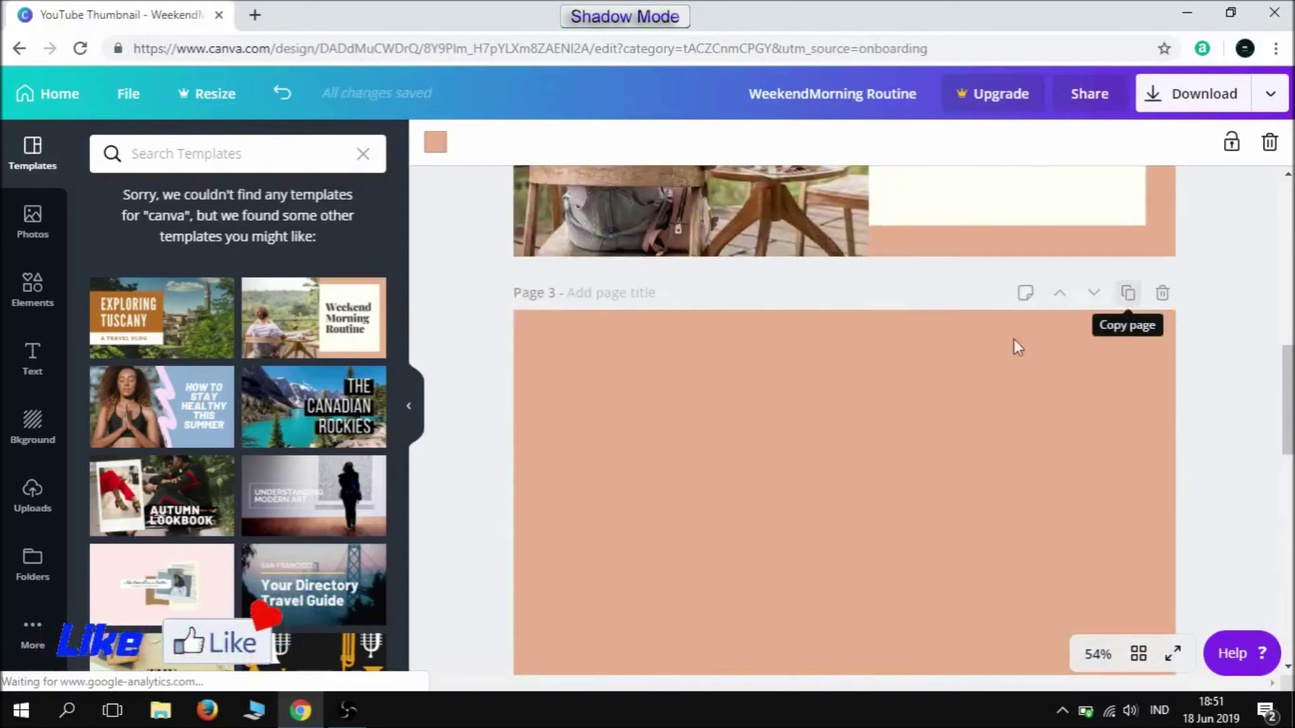
scroll(1012, 384, "up", 6)
scroll(924, 499, "up", 6)
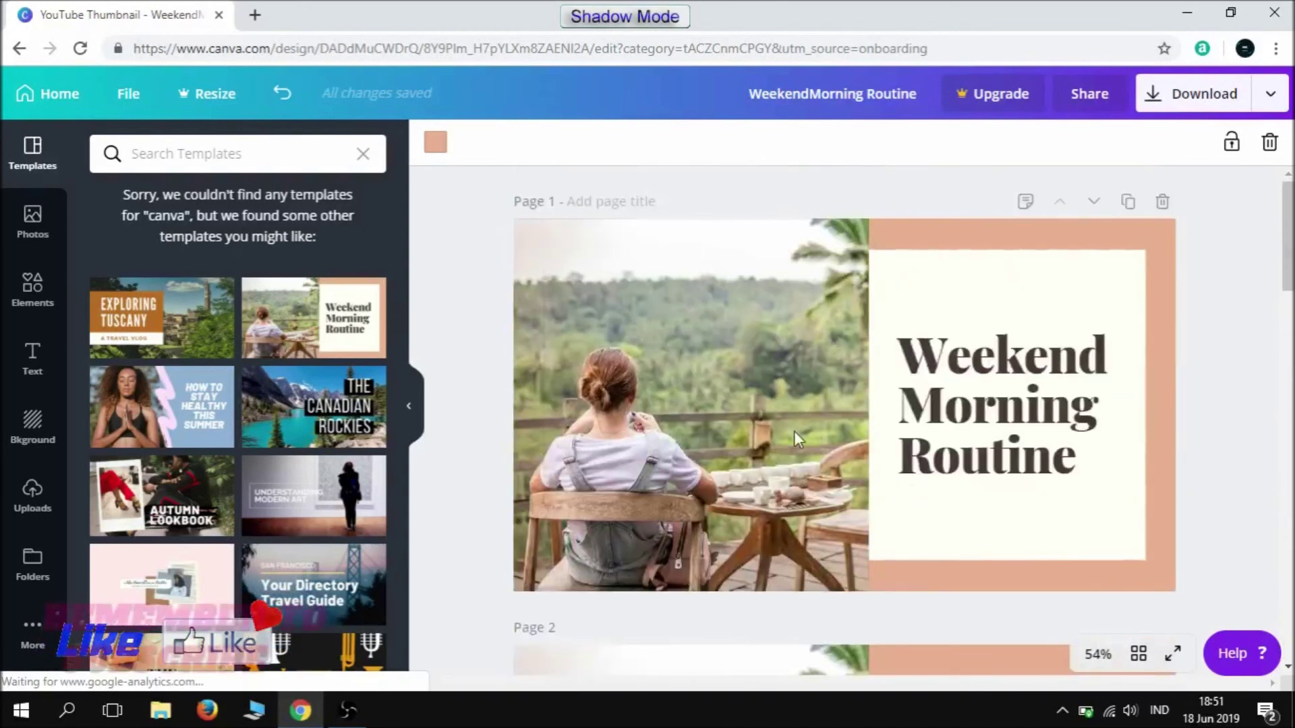